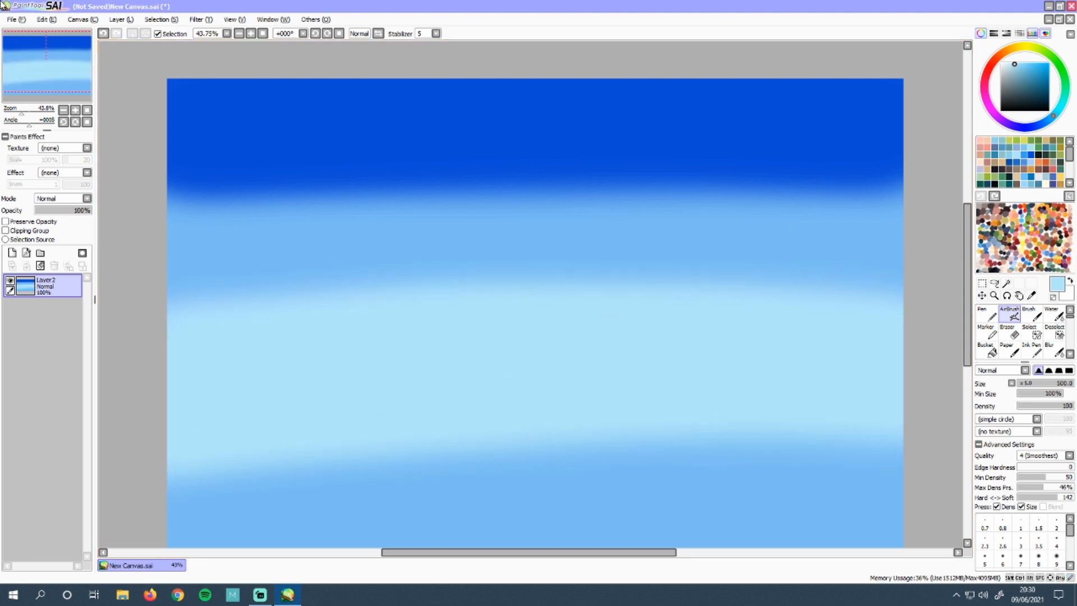
- Airbrush the sampled mid-blue over the light band's upper edge, and blend the dark blue boundary with the Water tool
alt+click(834, 248)
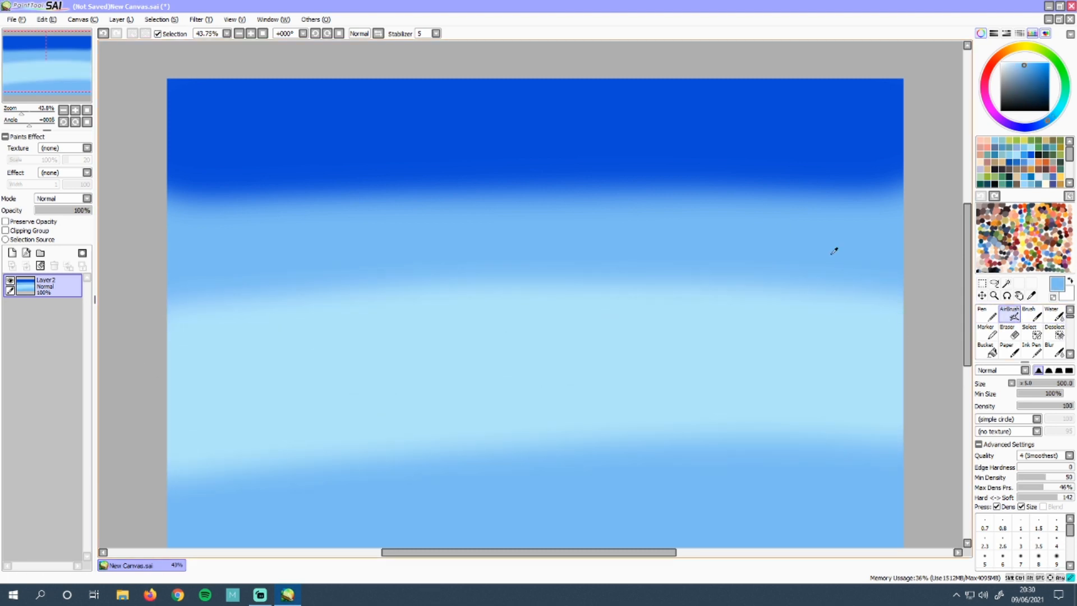
drag(169, 312, 920, 311)
click(1060, 318)
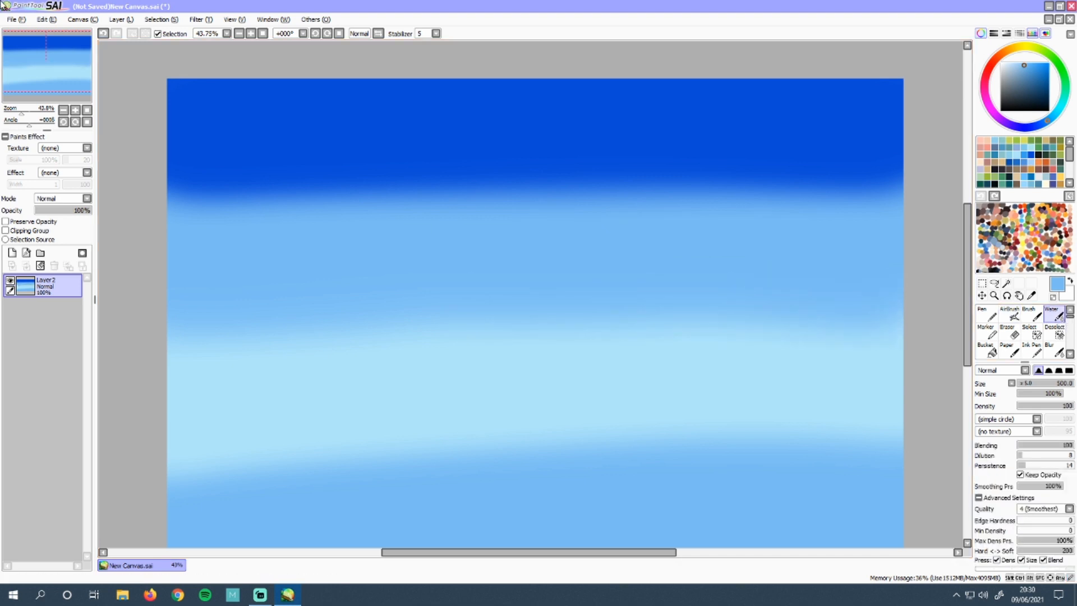
mouse_move(897, 163)
mouse_down()
mouse_move(883, 303)
mouse_move(869, 197)
mouse_up()
mouse_move(796, 194)
mouse_down()
mouse_move(202, 199)
mouse_move(168, 185)
mouse_move(171, 164)
mouse_up()
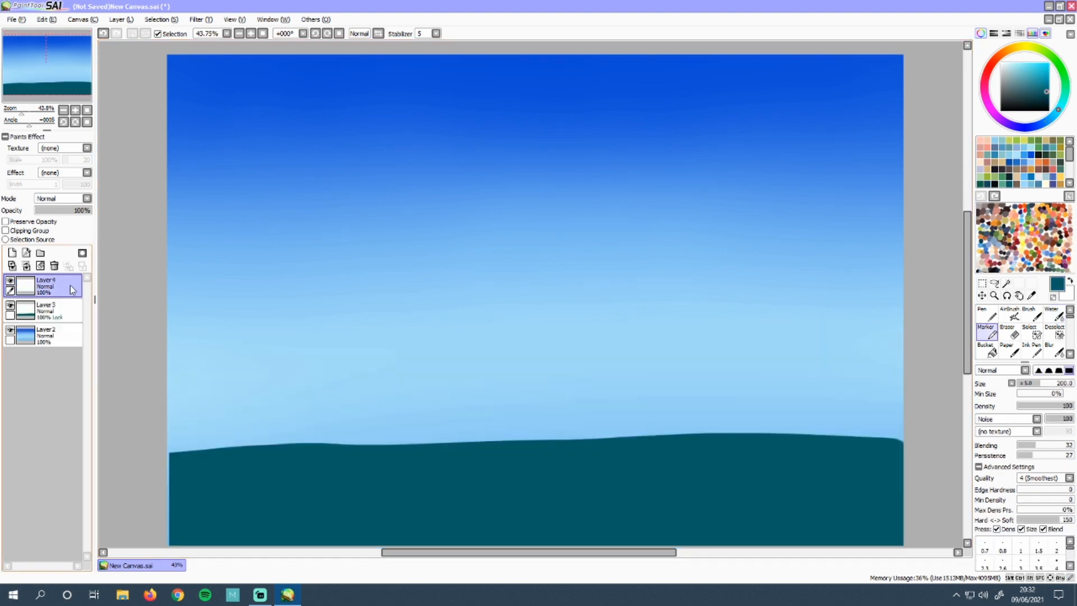
- Move Layer4 below the hill layer, and set the Marker to a near-white colour, size 320 and blending 28
drag(70, 287, 67, 319)
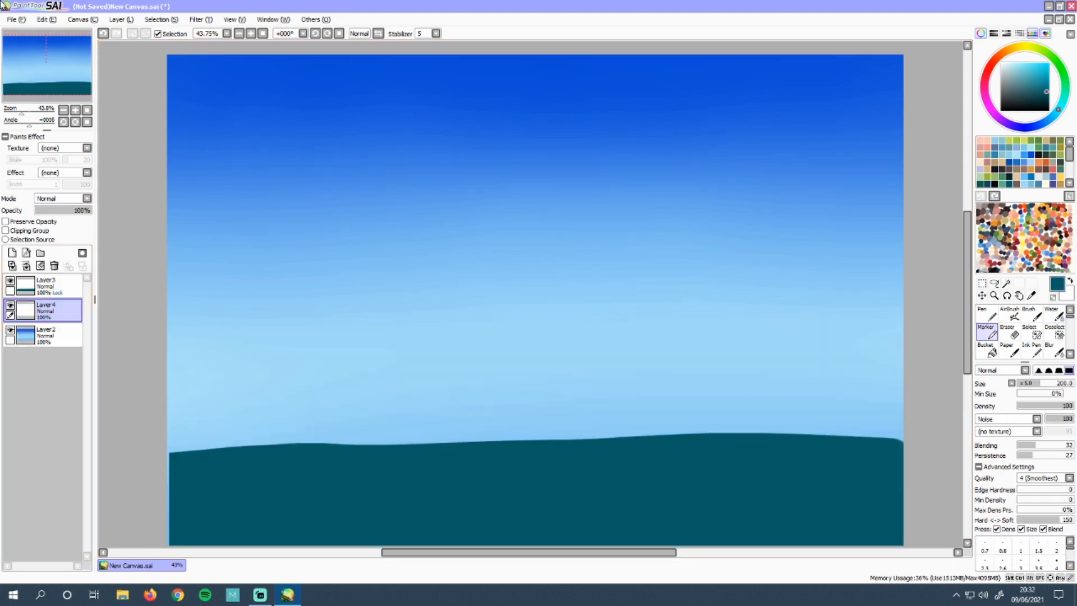
click(986, 315)
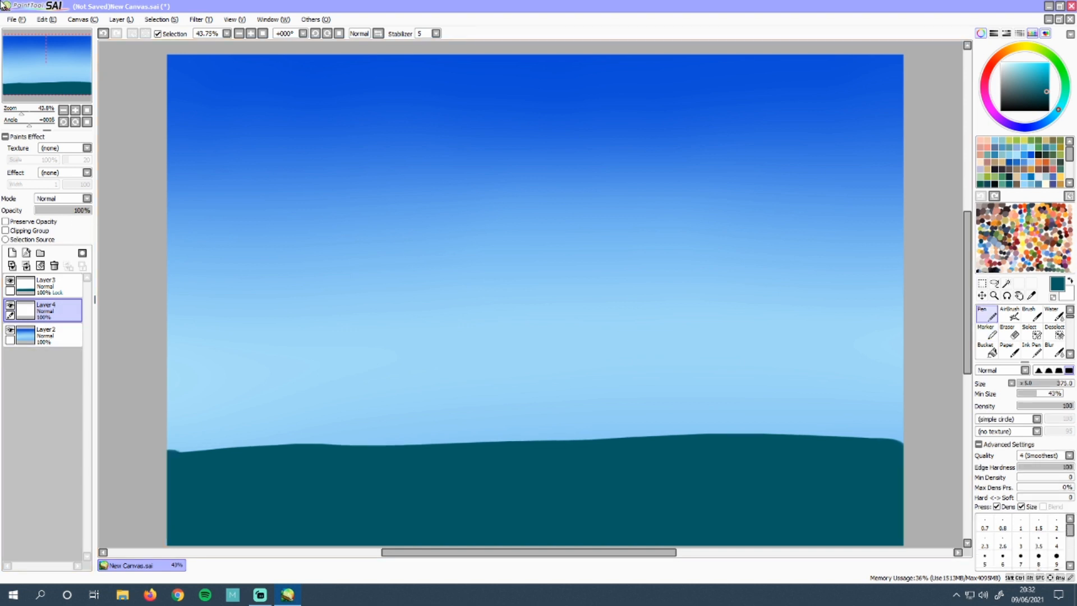
click(992, 337)
key(x)
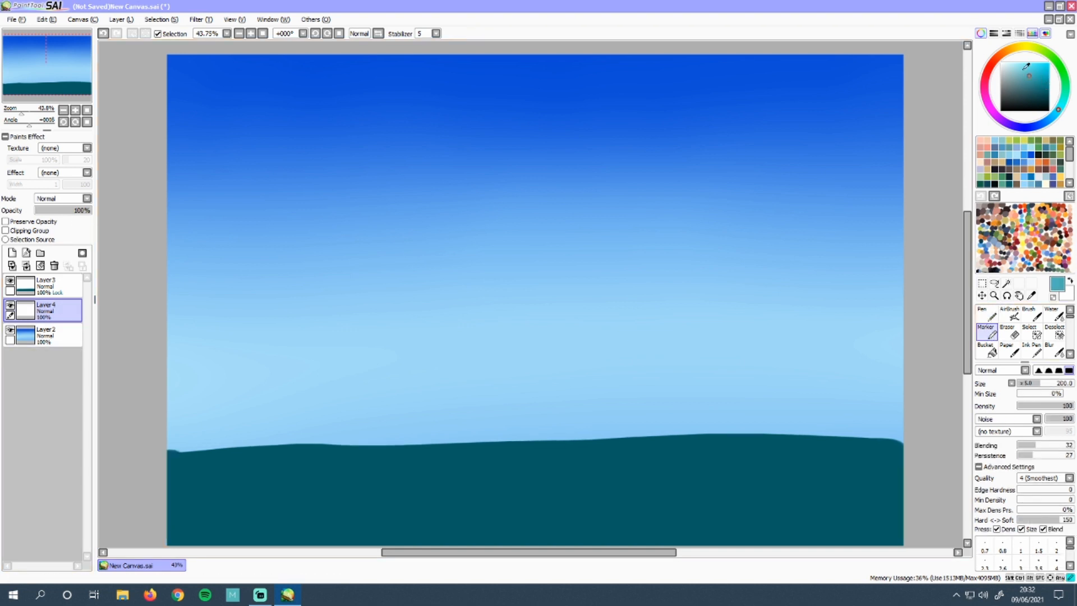
click(1003, 64)
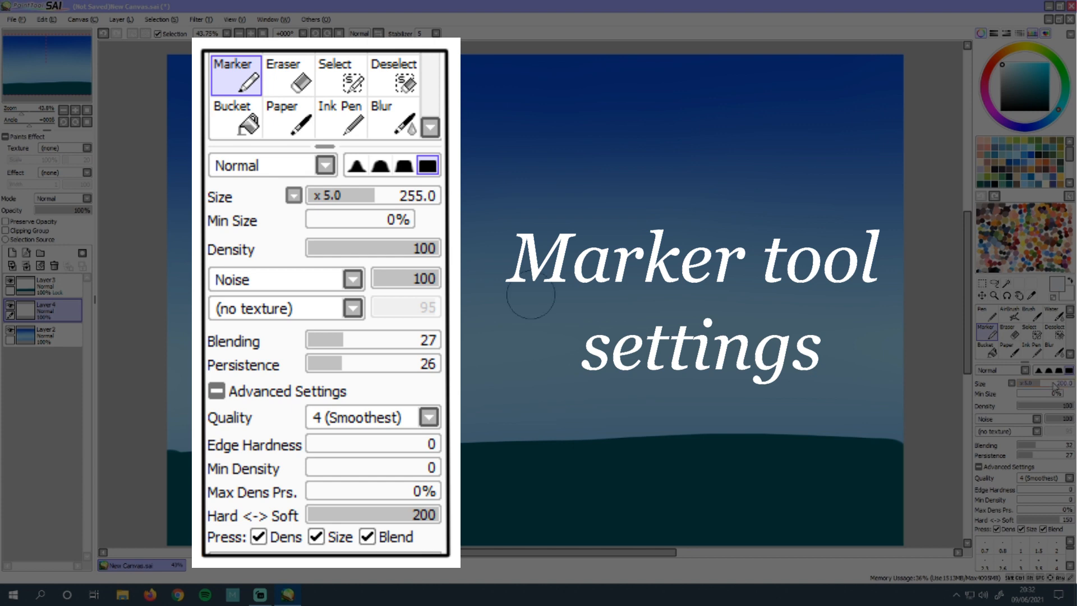
drag(1052, 384, 1053, 385)
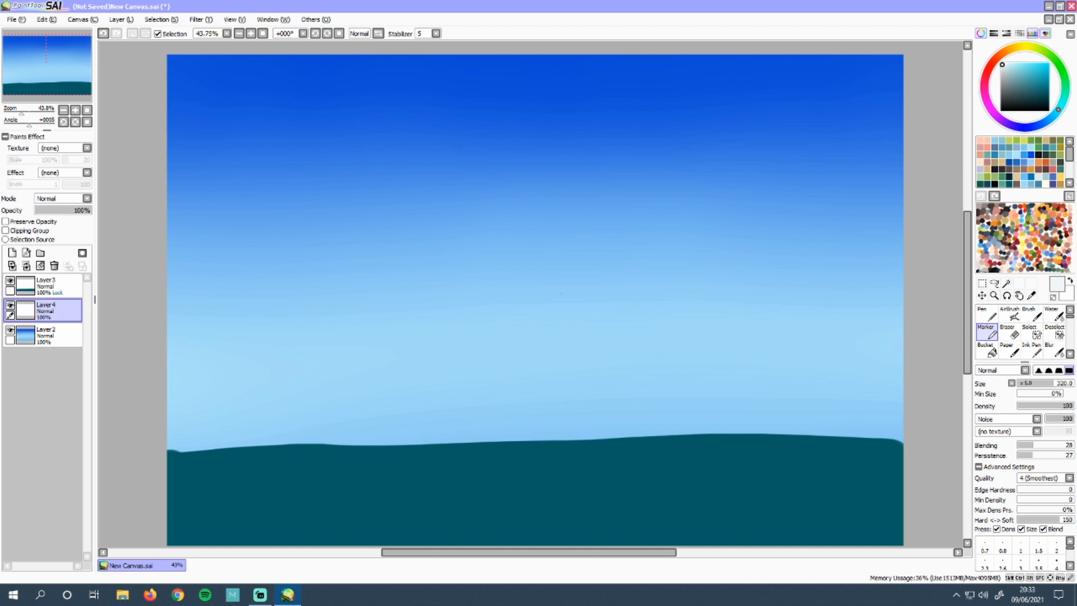
- Paint pale cloud masses above the hill with the Marker, rising tall along the sky's right side
mouse_move(582, 284)
mouse_down()
mouse_move(574, 296)
mouse_move(559, 278)
mouse_move(558, 236)
mouse_move(519, 281)
mouse_move(538, 242)
mouse_move(535, 278)
mouse_move(497, 264)
mouse_move(482, 283)
mouse_up()
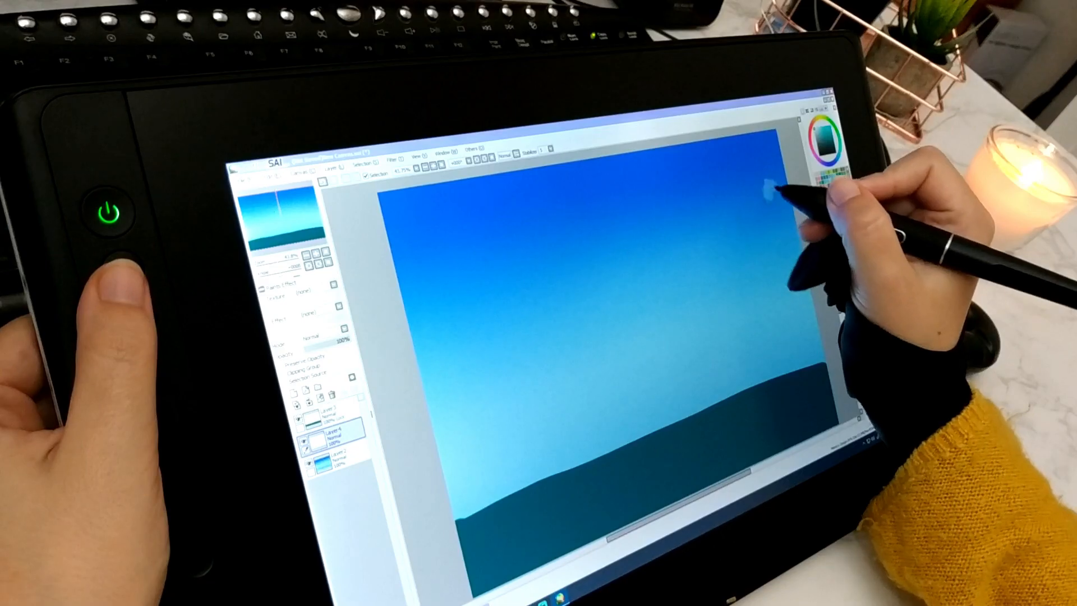
mouse_move(777, 209)
mouse_down()
mouse_move(765, 186)
mouse_move(757, 223)
mouse_move(771, 287)
mouse_move(752, 241)
mouse_move(789, 225)
mouse_move(805, 241)
mouse_move(798, 290)
mouse_move(783, 275)
mouse_move(758, 333)
mouse_move(739, 307)
mouse_move(734, 335)
mouse_move(776, 309)
mouse_move(716, 323)
mouse_move(729, 301)
mouse_move(717, 284)
mouse_move(716, 307)
mouse_move(725, 290)
mouse_move(698, 284)
mouse_move(697, 328)
mouse_move(699, 293)
mouse_move(684, 347)
mouse_move(671, 330)
mouse_move(665, 359)
mouse_move(655, 352)
mouse_move(661, 370)
mouse_move(643, 365)
mouse_move(637, 396)
mouse_move(625, 402)
mouse_move(659, 343)
mouse_move(675, 364)
mouse_move(646, 363)
mouse_move(607, 413)
mouse_move(592, 397)
mouse_move(562, 454)
mouse_move(544, 441)
mouse_move(540, 454)
mouse_move(507, 444)
mouse_move(517, 419)
mouse_move(476, 423)
mouse_move(429, 410)
mouse_move(431, 388)
mouse_move(457, 396)
mouse_move(450, 368)
mouse_move(423, 354)
mouse_move(410, 368)
mouse_move(471, 380)
mouse_move(470, 395)
mouse_move(479, 379)
mouse_move(458, 503)
mouse_move(520, 496)
mouse_move(505, 456)
mouse_move(539, 482)
mouse_move(503, 436)
mouse_move(563, 453)
mouse_up()
mouse_move(648, 428)
mouse_down()
mouse_move(625, 448)
mouse_move(629, 468)
mouse_move(701, 432)
mouse_move(778, 333)
mouse_move(828, 351)
mouse_up()
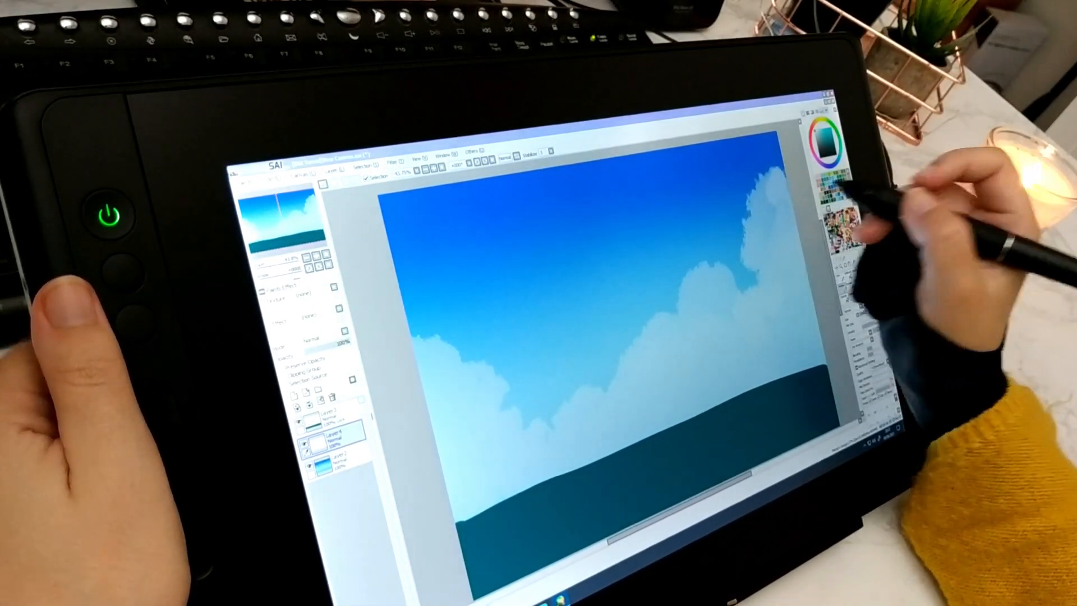
key(ctrl+z)
mouse_move(773, 174)
mouse_down()
mouse_move(757, 219)
mouse_move(782, 196)
mouse_up()
key(ctrl+z)
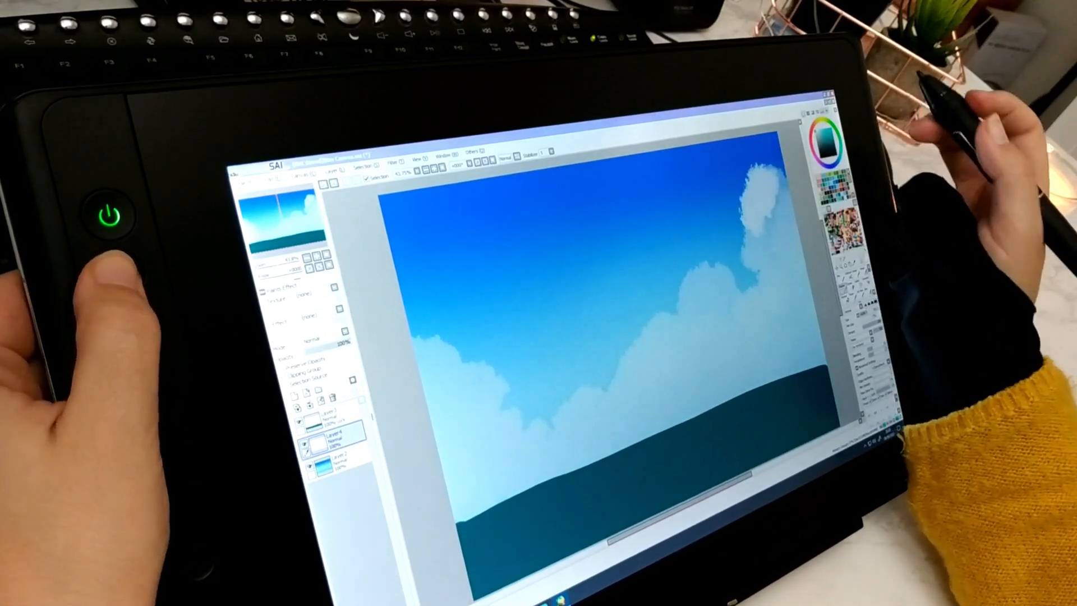
key(ctrl+z)
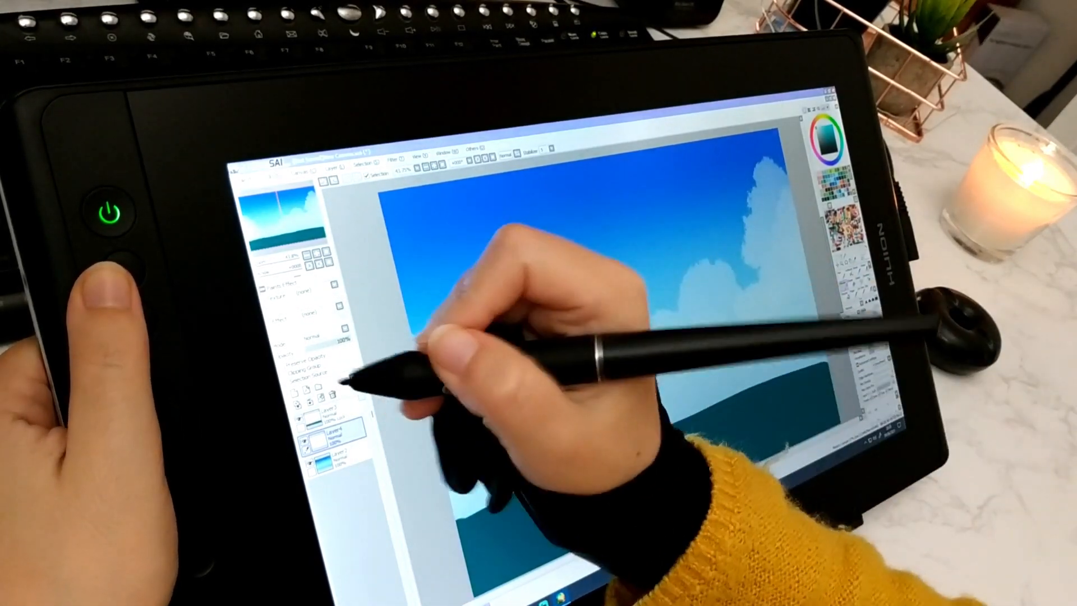
- Airbrush an orange sun glow in the sky's upper-left corner on a new layer above the clouds, set to Luminosity mode
click(295, 393)
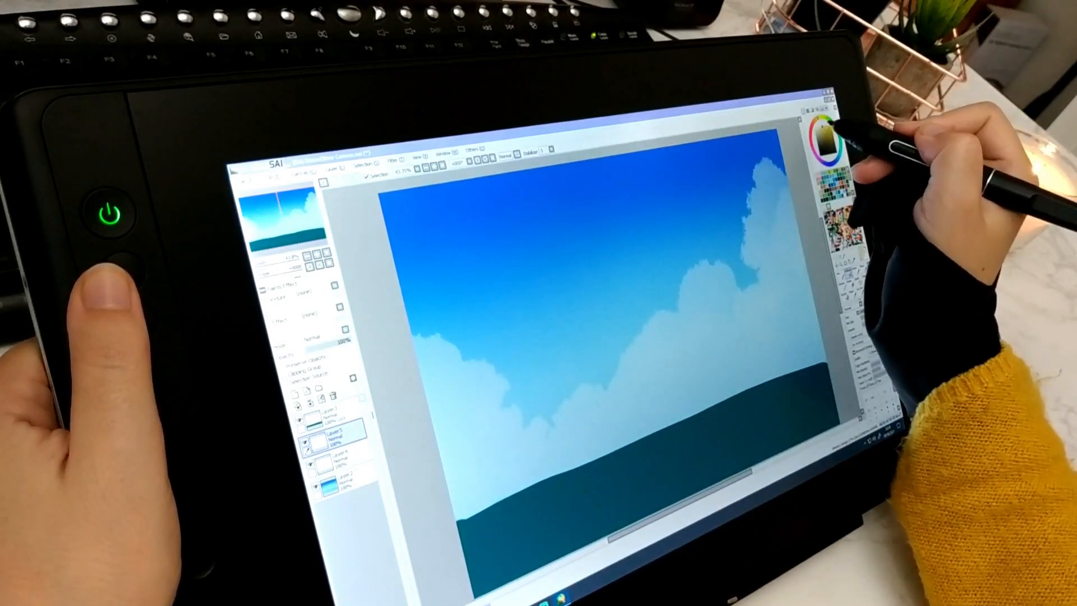
click(822, 120)
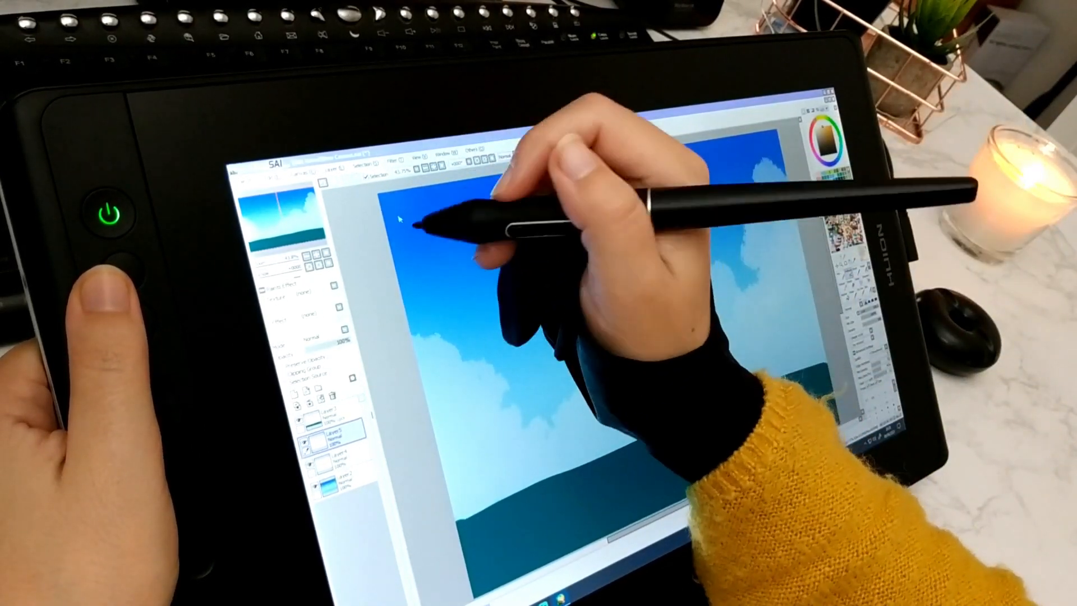
drag(405, 222, 414, 200)
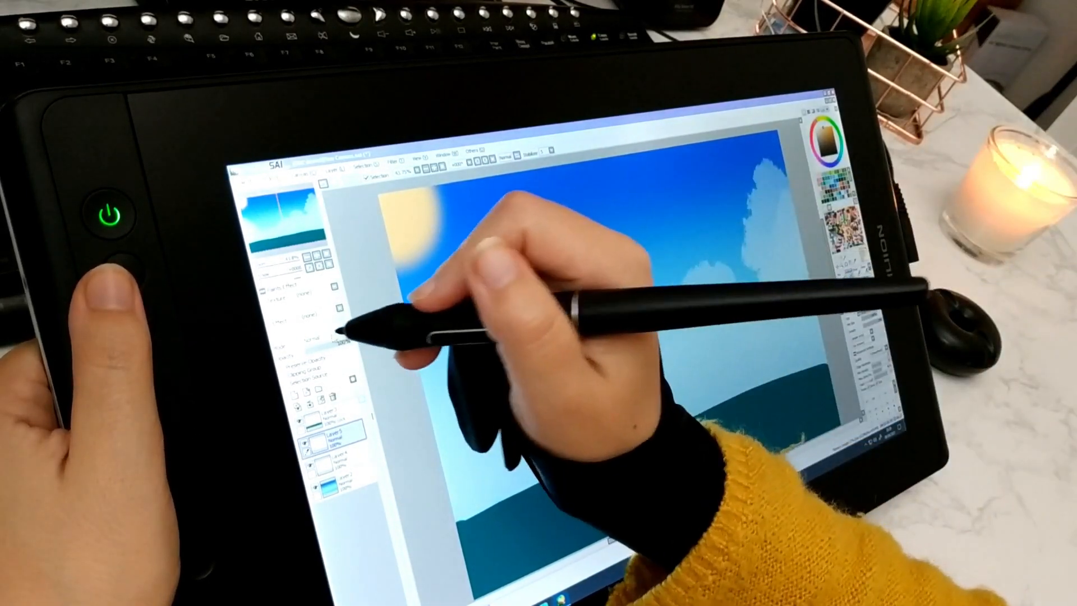
click(331, 340)
click(328, 376)
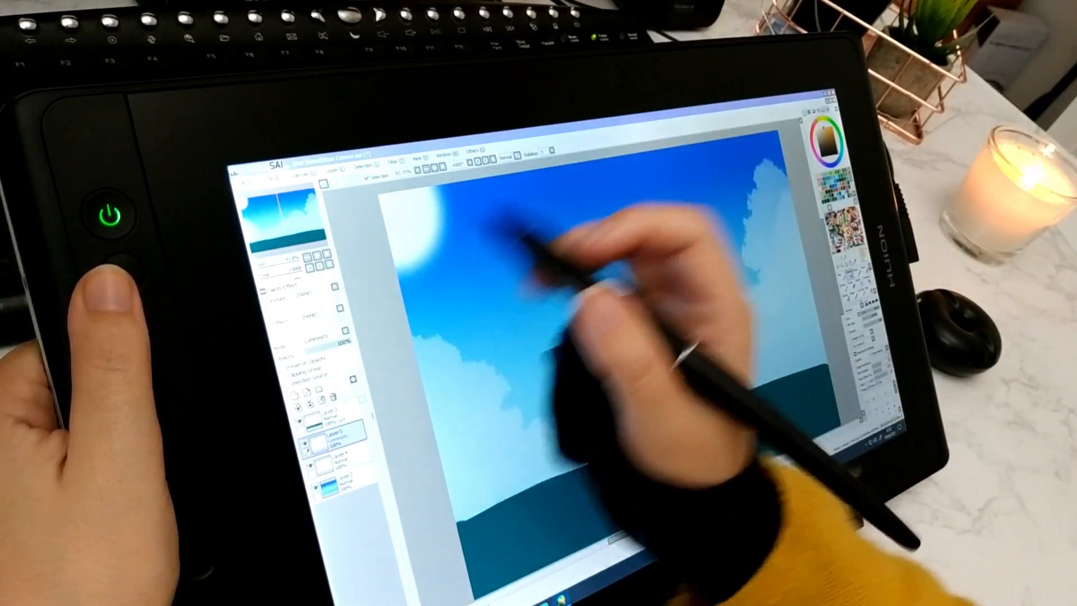
mouse_move(415, 272)
mouse_down()
mouse_move(446, 191)
mouse_move(397, 221)
mouse_move(418, 269)
mouse_up()
mouse_move(489, 278)
mouse_down()
mouse_move(486, 212)
mouse_move(472, 215)
mouse_move(515, 284)
mouse_move(448, 338)
mouse_move(630, 555)
mouse_up()
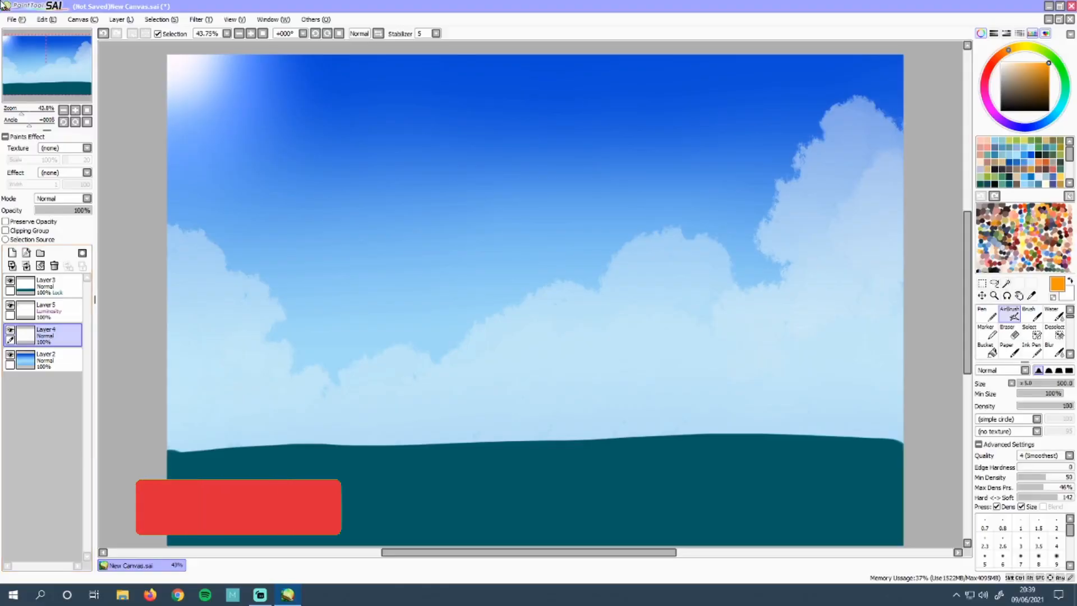
- Switch to the Pen tool with white as the colour, working on the cloud layer
key(n)
click(1001, 63)
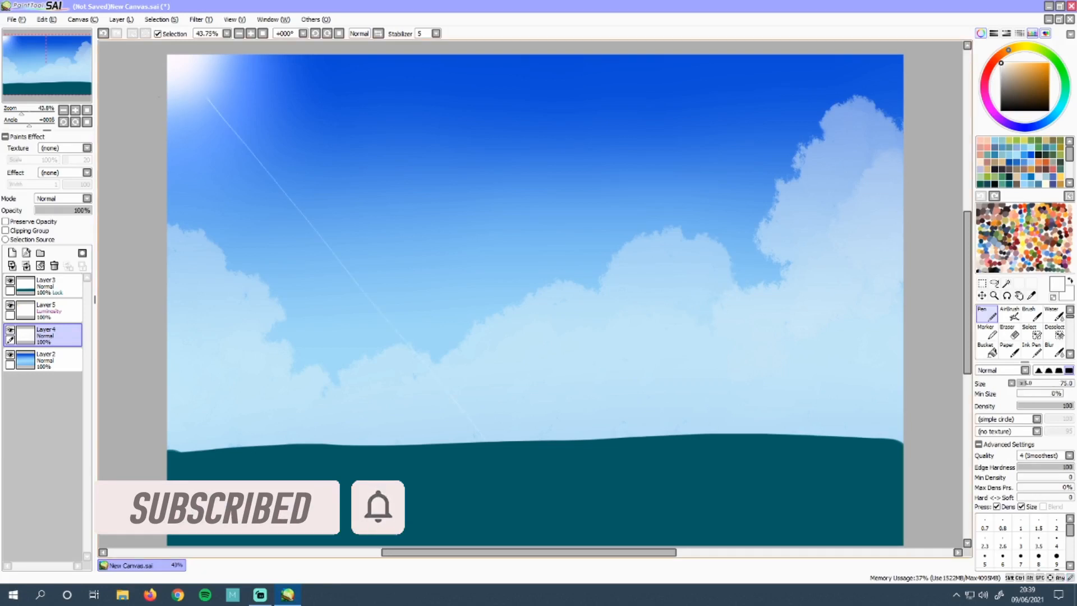
- Sketch thin white guide rays from the sun across the sky and clouds, and undo them
key(ctrl+z)
mouse_move(176, 72)
mouse_down()
mouse_move(274, 441)
mouse_move(551, 263)
mouse_up()
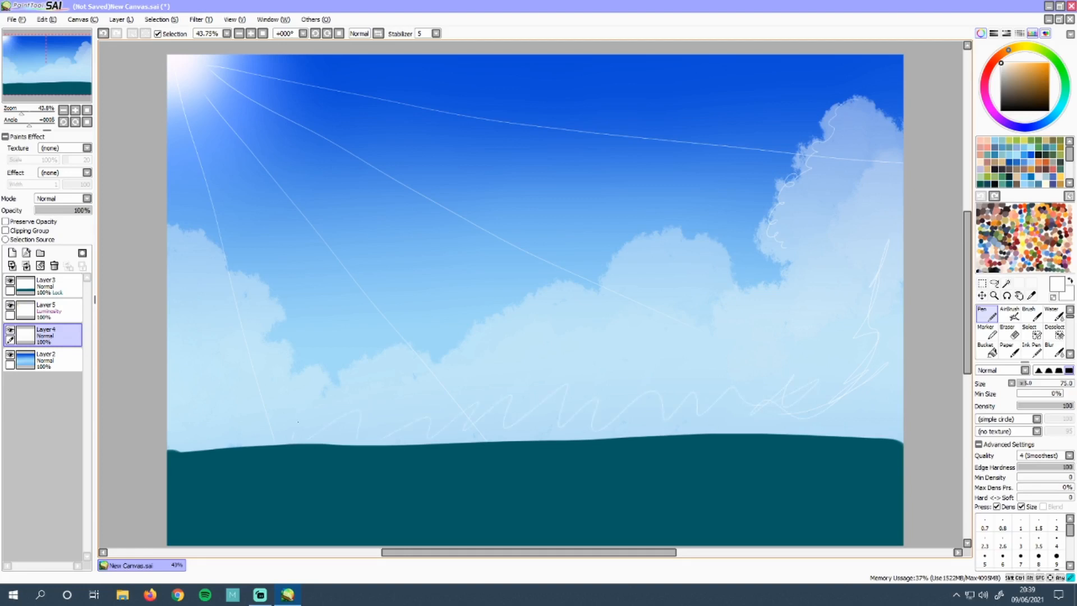
key(ctrl+z)
key(ctrl+z)
key(ctrl+z)
key(ctrl+z)
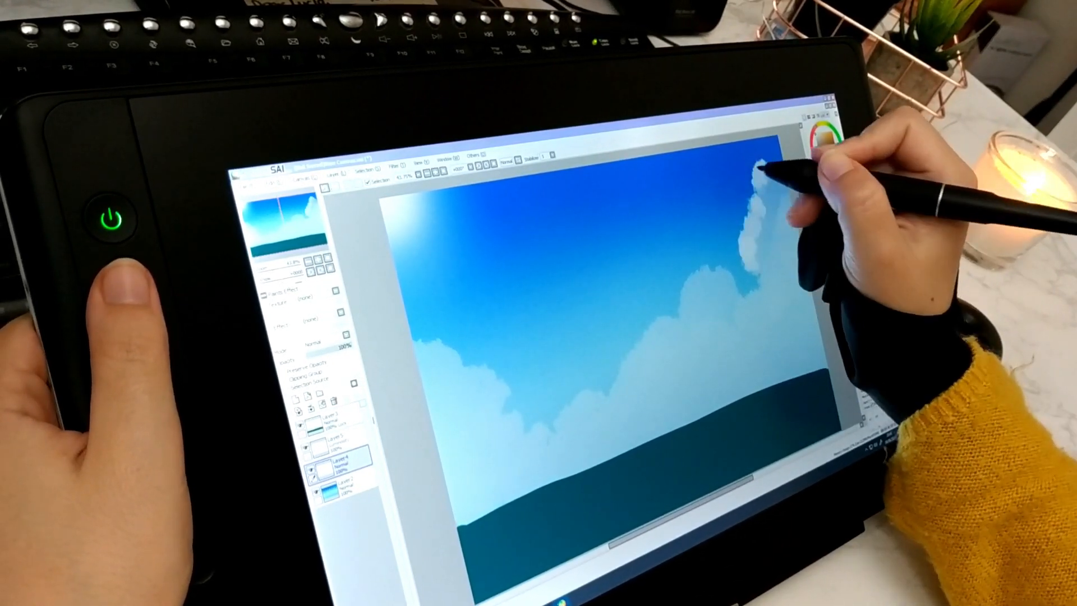
- Paint soft white Marker highlights along the sun-facing edges of the right, middle and left clouds
mouse_move(760, 167)
mouse_down()
mouse_move(767, 205)
mouse_move(772, 170)
mouse_move(783, 176)
mouse_move(771, 186)
mouse_move(786, 180)
mouse_move(771, 222)
mouse_up()
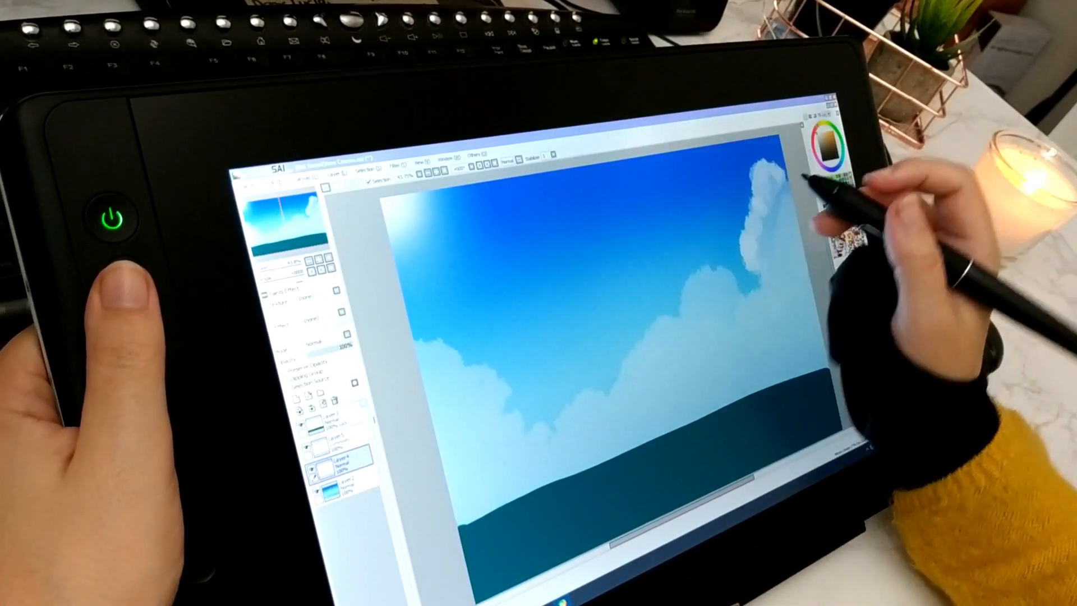
mouse_move(709, 280)
mouse_down()
mouse_move(723, 258)
mouse_move(691, 315)
mouse_move(711, 291)
mouse_move(692, 305)
mouse_up()
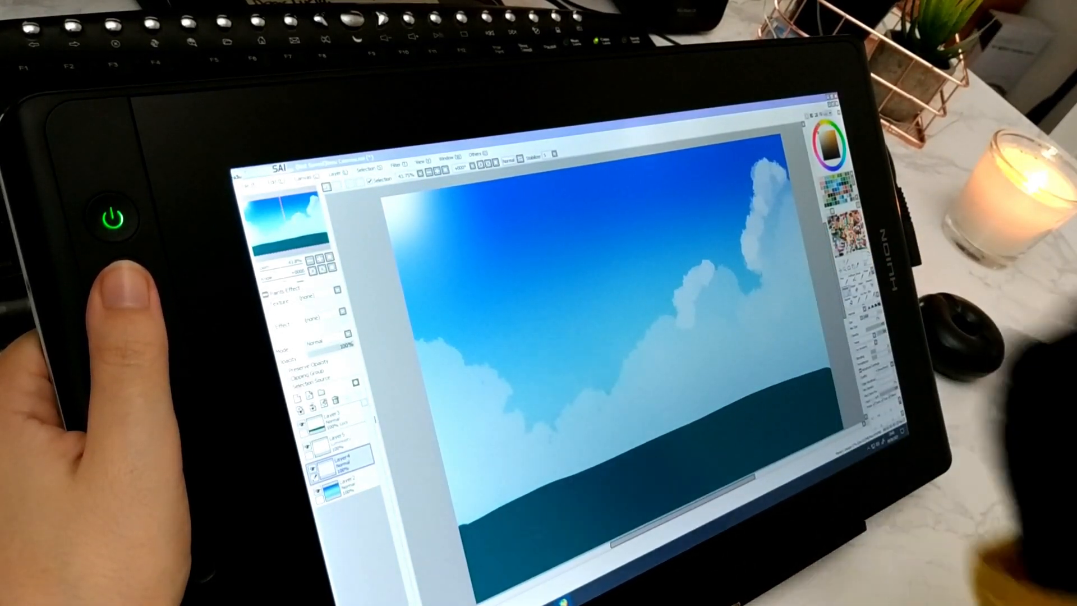
mouse_move(715, 284)
mouse_down()
mouse_move(709, 269)
mouse_move(722, 280)
mouse_move(710, 317)
mouse_move(698, 318)
mouse_up()
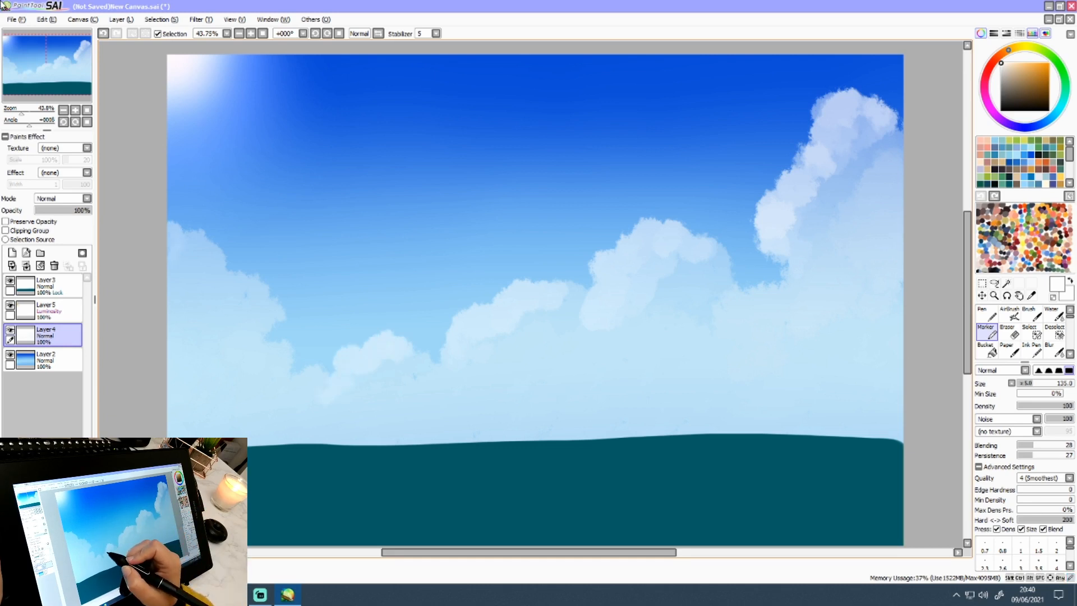
mouse_move(197, 239)
mouse_down()
mouse_move(268, 212)
mouse_move(173, 267)
mouse_move(190, 294)
mouse_move(218, 261)
mouse_move(204, 250)
mouse_move(276, 222)
mouse_move(245, 286)
mouse_move(254, 315)
mouse_move(273, 322)
mouse_move(244, 298)
mouse_move(239, 325)
mouse_up()
drag(220, 274, 205, 286)
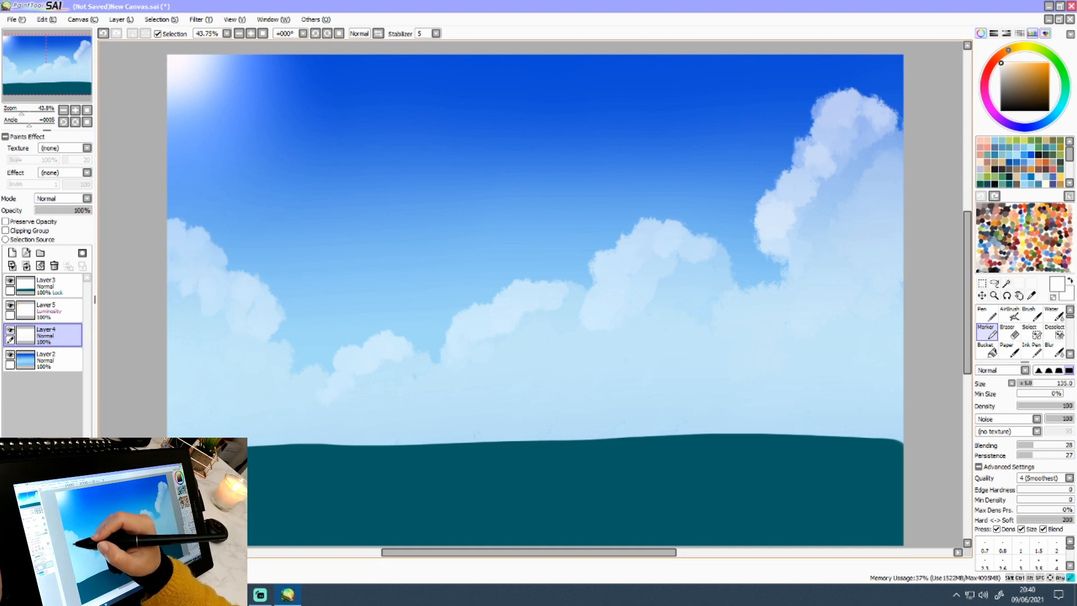
- Build up brighter, puffier highlights on the middle and tall right clouds, extending the tall cloud to the canvas's upper-right corner
drag(802, 143, 781, 167)
drag(806, 124, 788, 140)
key(ctrl+z)
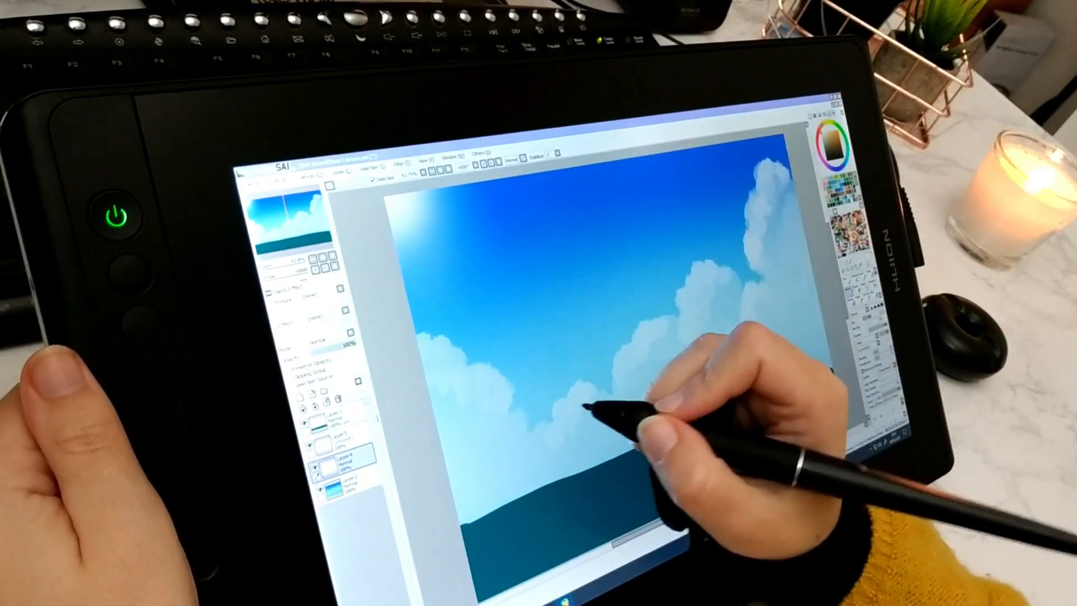
mouse_move(572, 397)
mouse_down()
mouse_move(595, 379)
mouse_move(601, 397)
mouse_move(599, 383)
mouse_move(616, 400)
mouse_move(615, 352)
mouse_move(653, 344)
mouse_move(645, 349)
mouse_move(708, 272)
mouse_move(702, 264)
mouse_move(684, 363)
mouse_move(701, 309)
mouse_move(743, 288)
mouse_move(701, 316)
mouse_move(687, 300)
mouse_move(707, 303)
mouse_move(713, 271)
mouse_up()
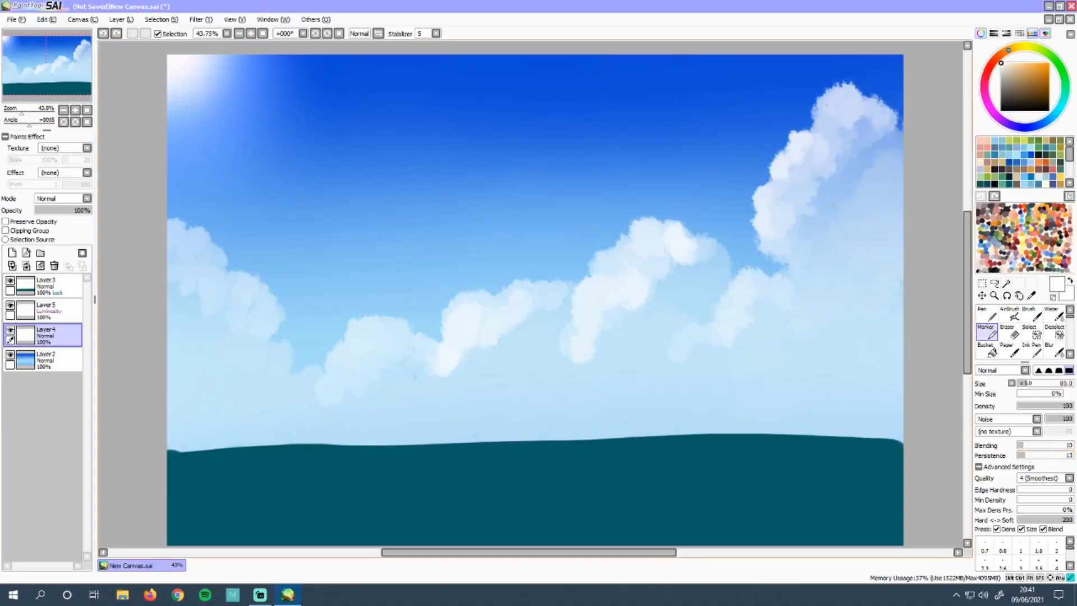
mouse_move(827, 105)
mouse_down()
mouse_move(877, 130)
mouse_move(899, 99)
mouse_up()
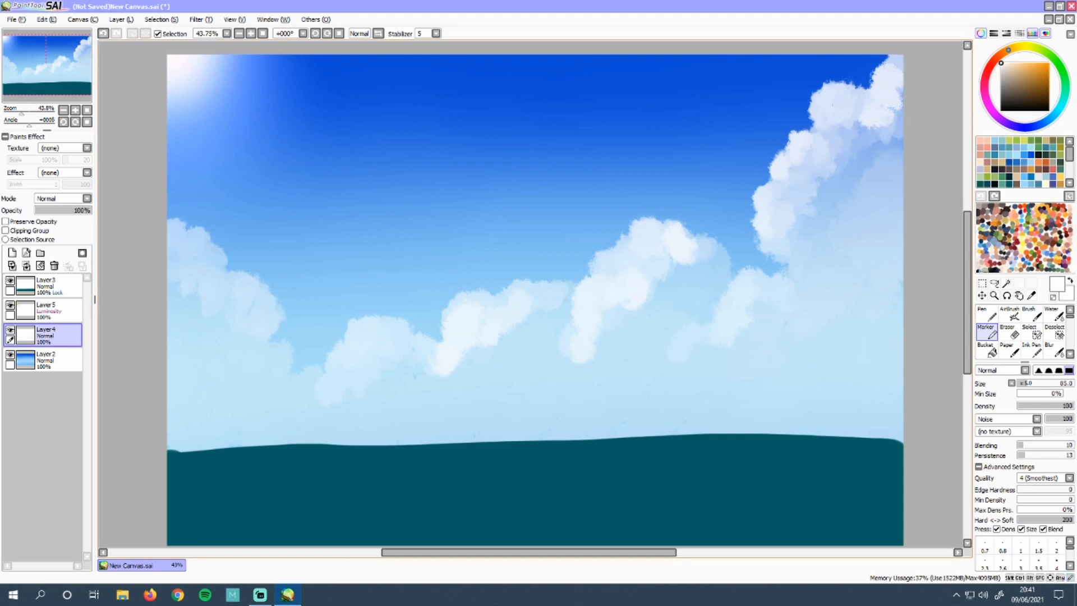
- Add a new layer above the cloud layer and paint bright highlights on the tall right cloud and the smaller cloud beneath it
click(12, 253)
mouse_move(830, 115)
mouse_down()
mouse_move(842, 87)
mouse_move(847, 107)
mouse_up()
mouse_move(797, 163)
mouse_down()
mouse_move(819, 134)
mouse_move(791, 191)
mouse_move(763, 202)
mouse_up()
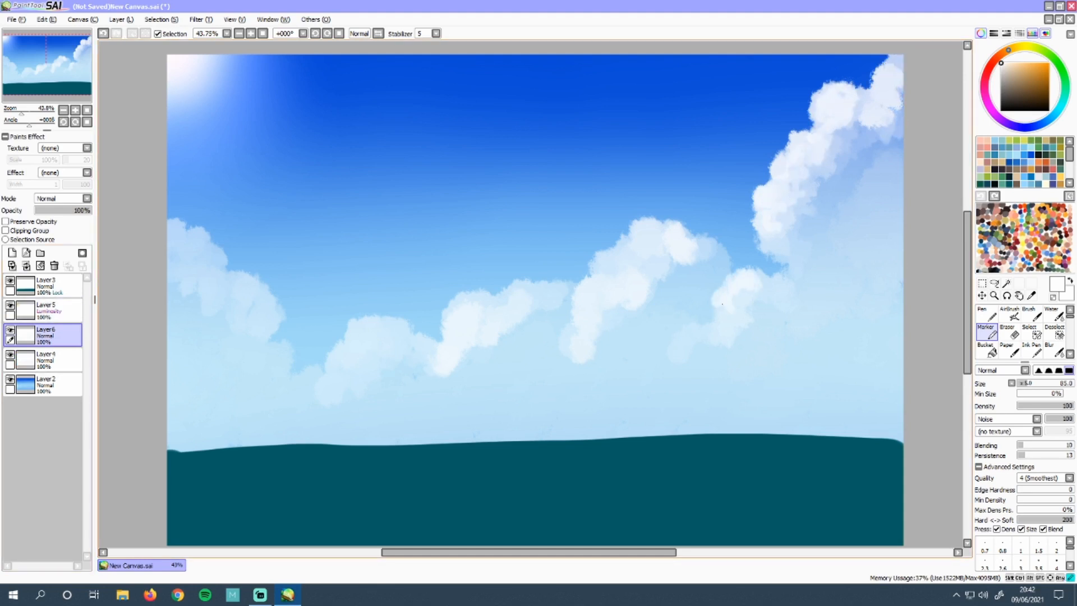
drag(721, 304, 700, 345)
drag(767, 284, 813, 250)
key(ctrl+z)
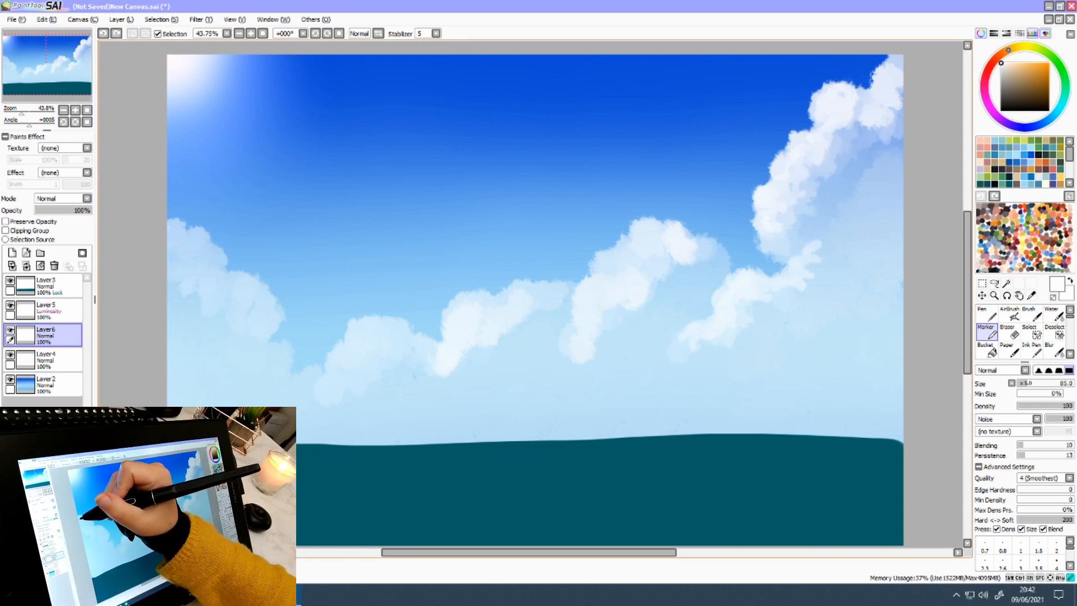
- Flip the canvas view horizontally and highlight the cloud below the sun down to its neighbour, using a Marker size of 275
drag(184, 219, 171, 238)
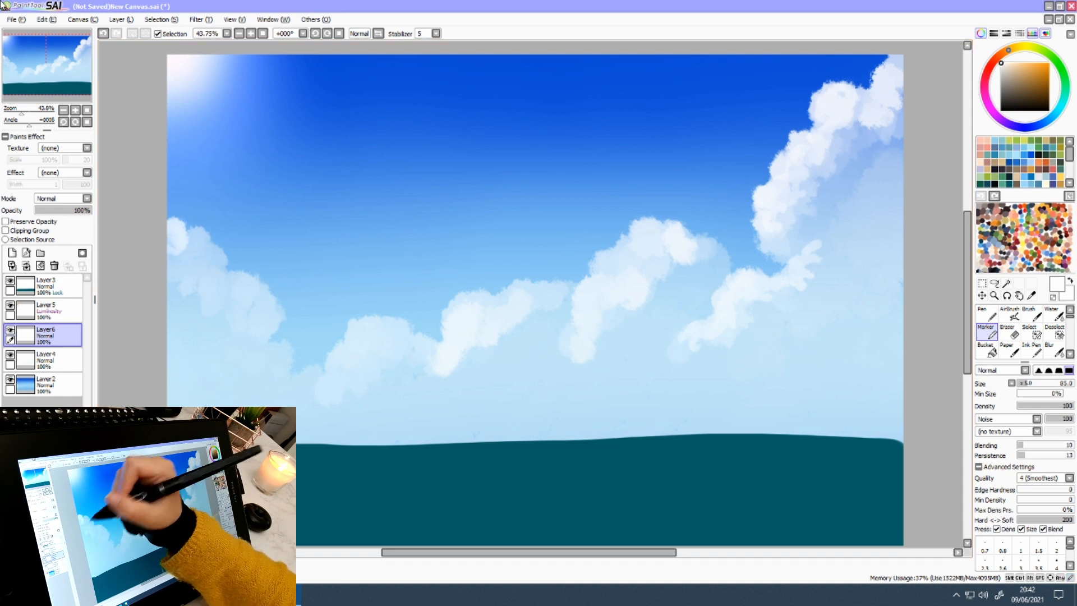
click(378, 33)
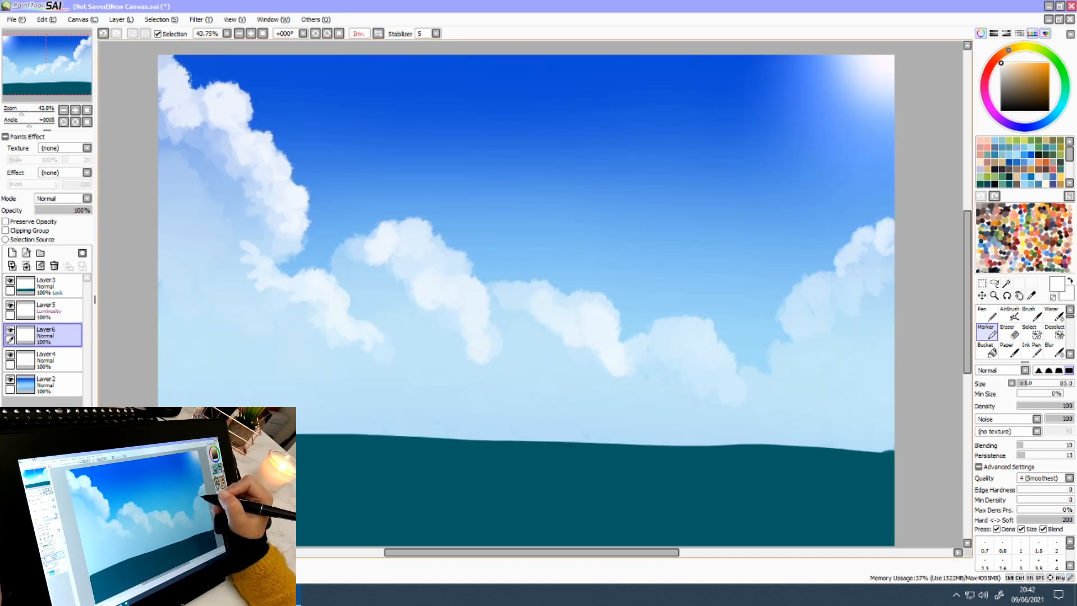
click(1047, 383)
mouse_move(828, 282)
mouse_down()
mouse_move(805, 286)
mouse_move(802, 327)
mouse_move(849, 305)
mouse_up()
drag(845, 265, 884, 251)
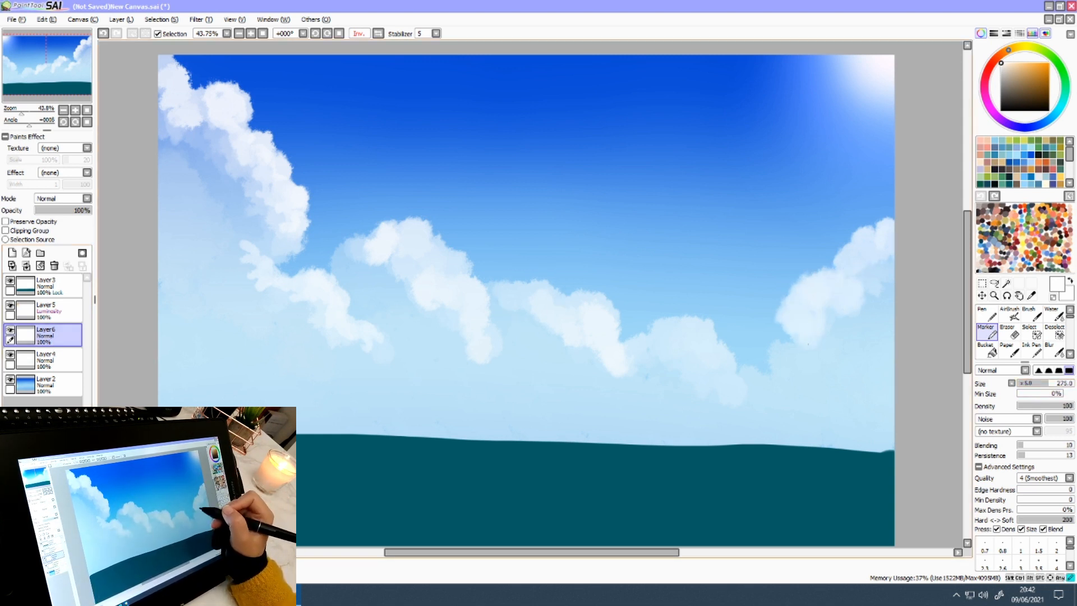
drag(760, 365, 734, 398)
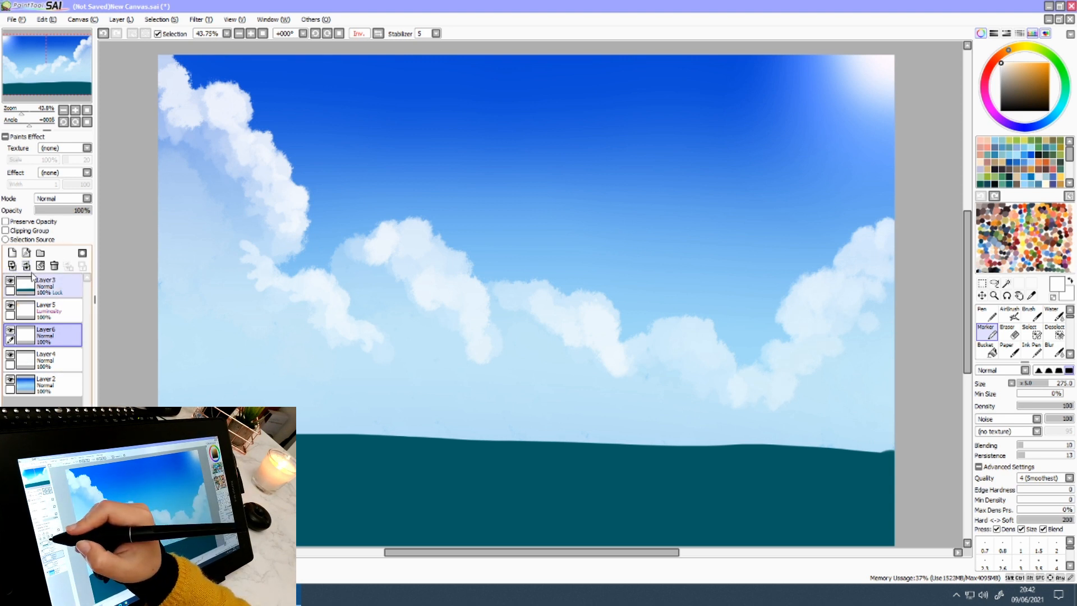
- Merge Layer6 into Layer4 and soften the clouds' lower areas using the Marker with blending 41 and persistence 45
click(54, 265)
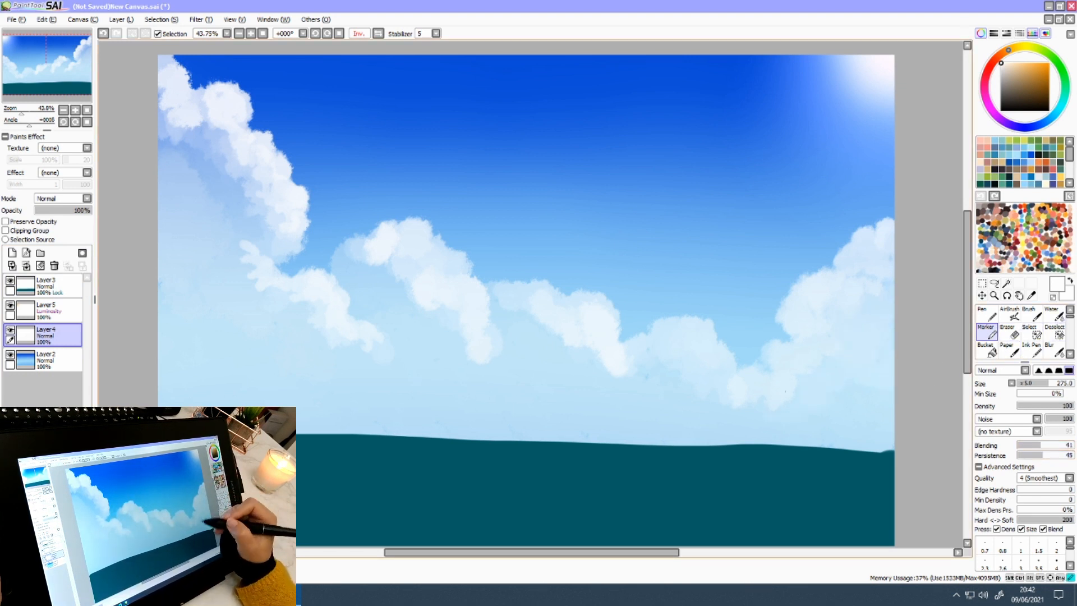
mouse_move(740, 412)
mouse_down()
mouse_move(617, 369)
mouse_move(519, 313)
mouse_up()
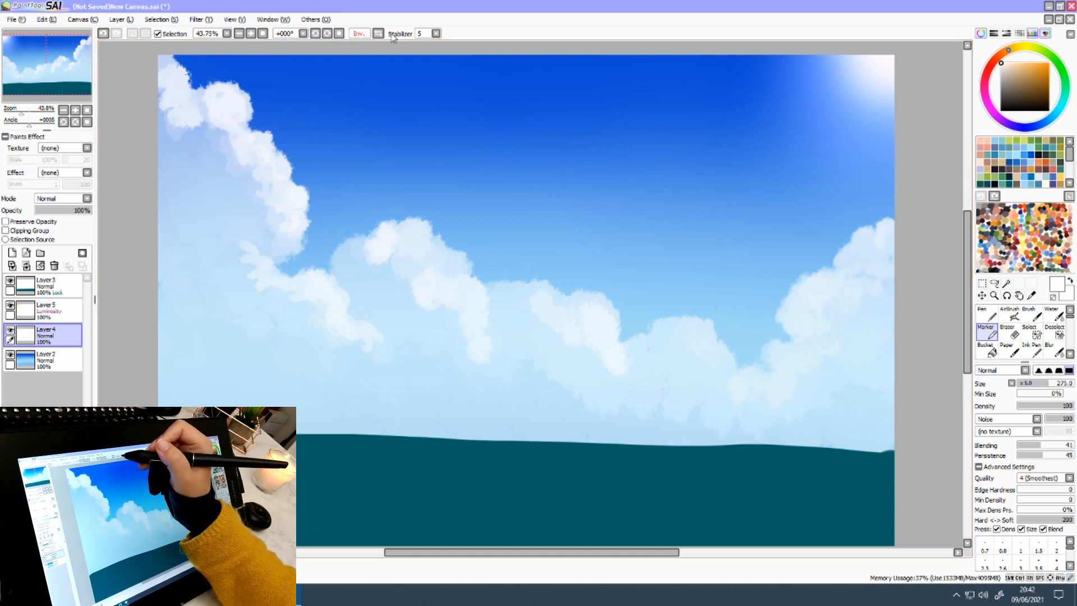
- Flip the canvas view back to its normal orientation, with the sun in its original corner
key(h)
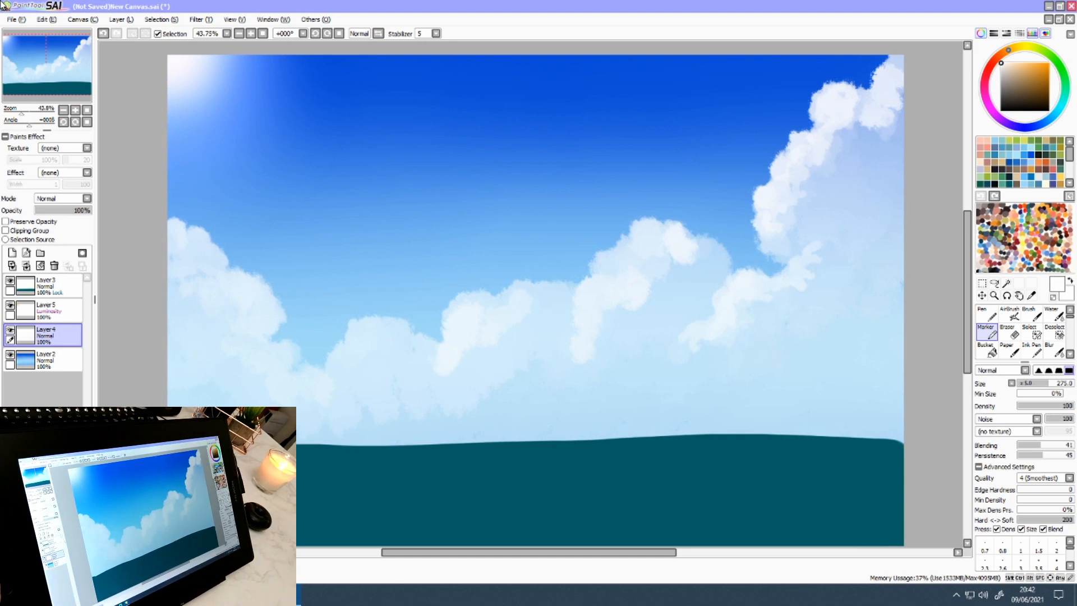
- Try to smooth the highlights of the tall and middle clouds into their bodies with the Water tool
click(1055, 314)
mouse_move(1064, 384)
mouse_down()
mouse_move(1029, 385)
mouse_move(1041, 385)
mouse_up()
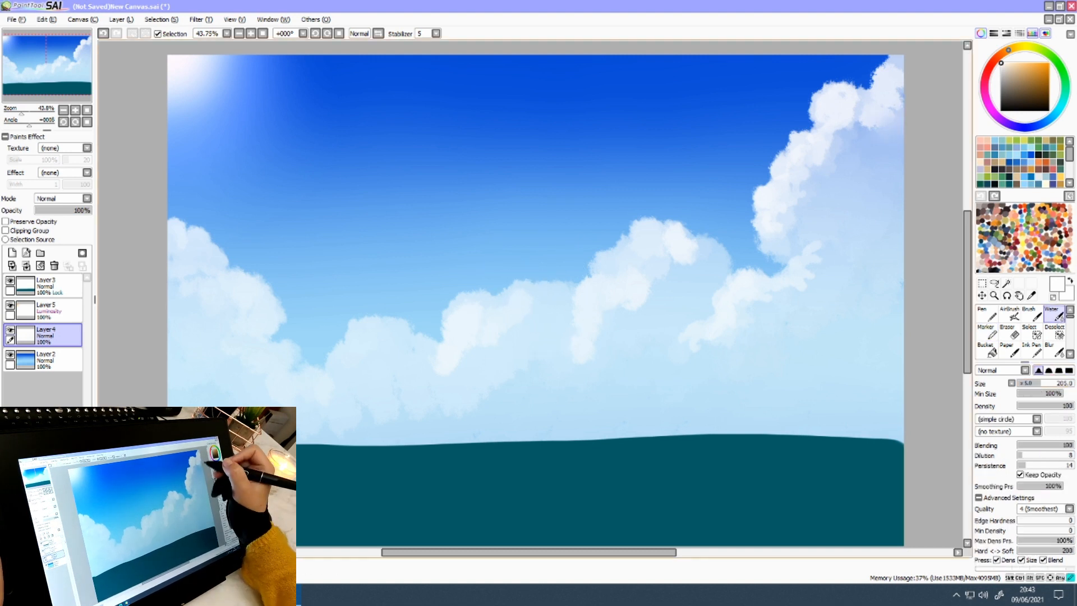
drag(892, 108, 836, 149)
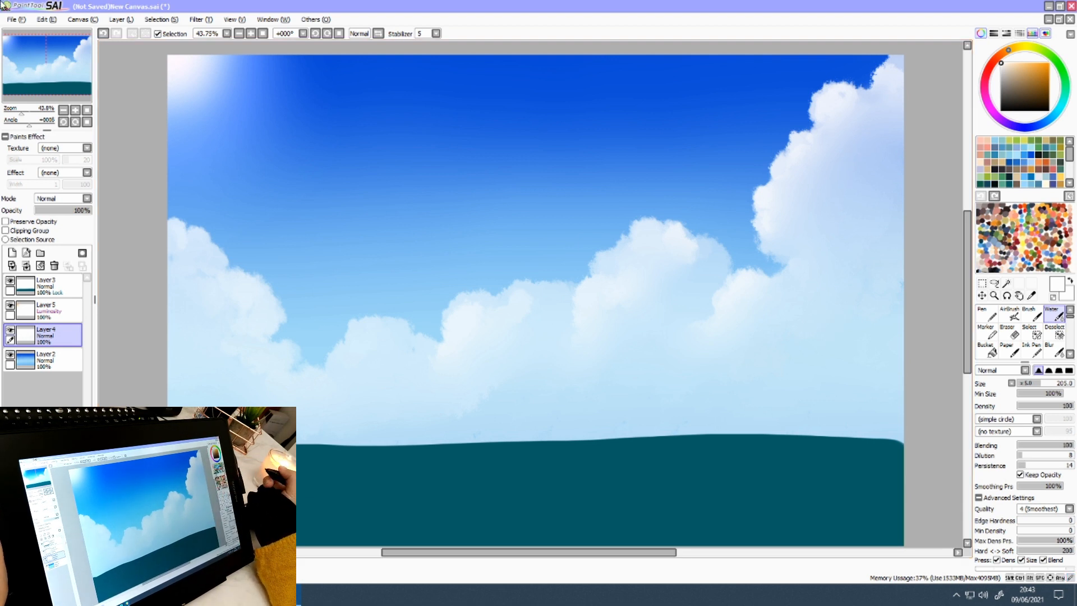
key(ctrl+z)
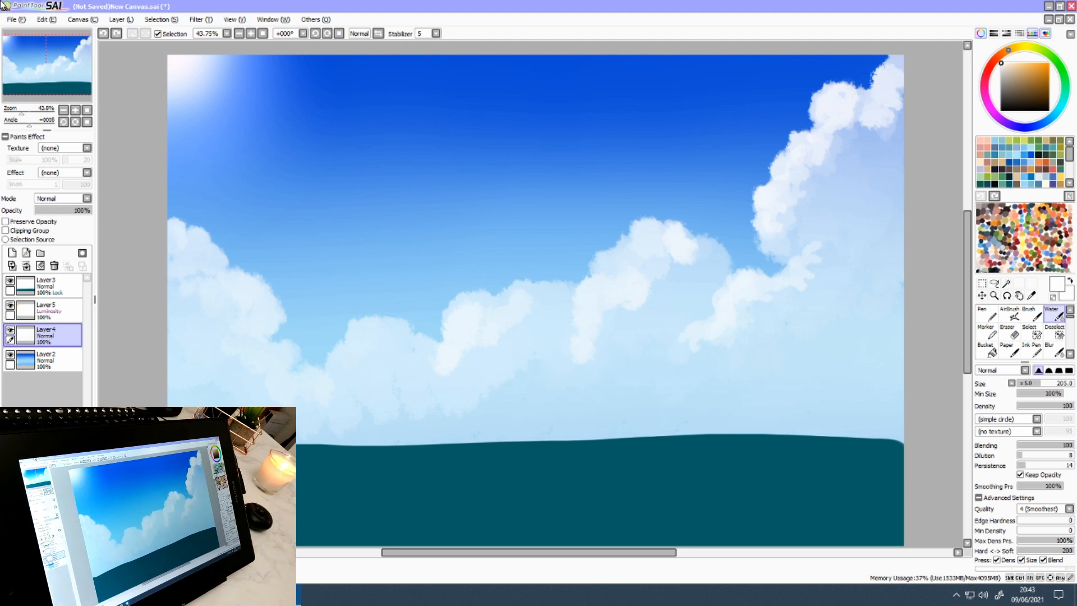
- Paint puffs of highlight across the tall right cloud's inner upper part with a smaller Marker
click(989, 333)
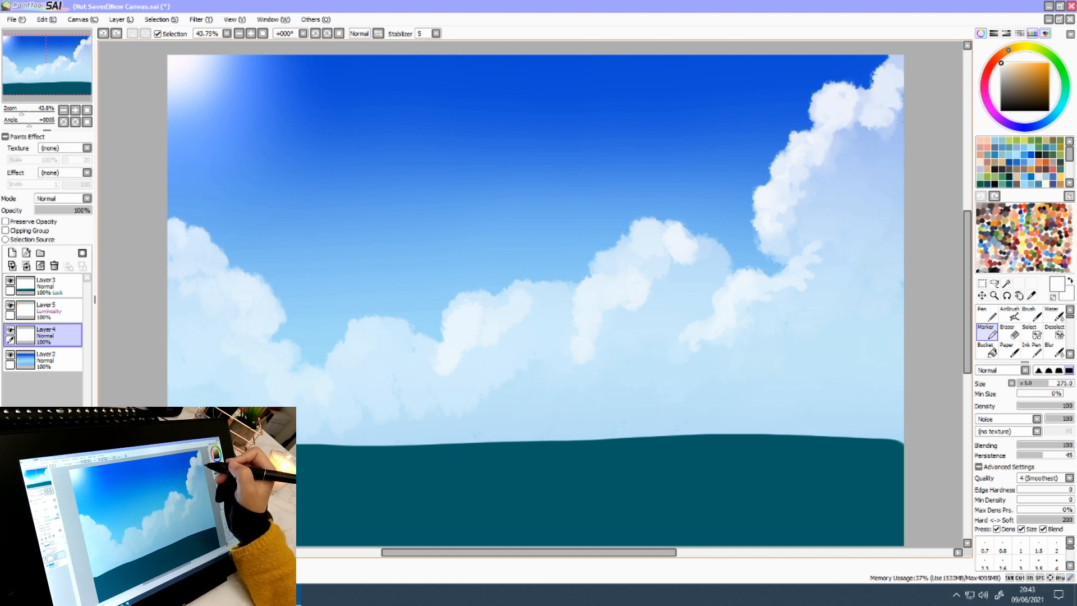
drag(1048, 384, 1038, 384)
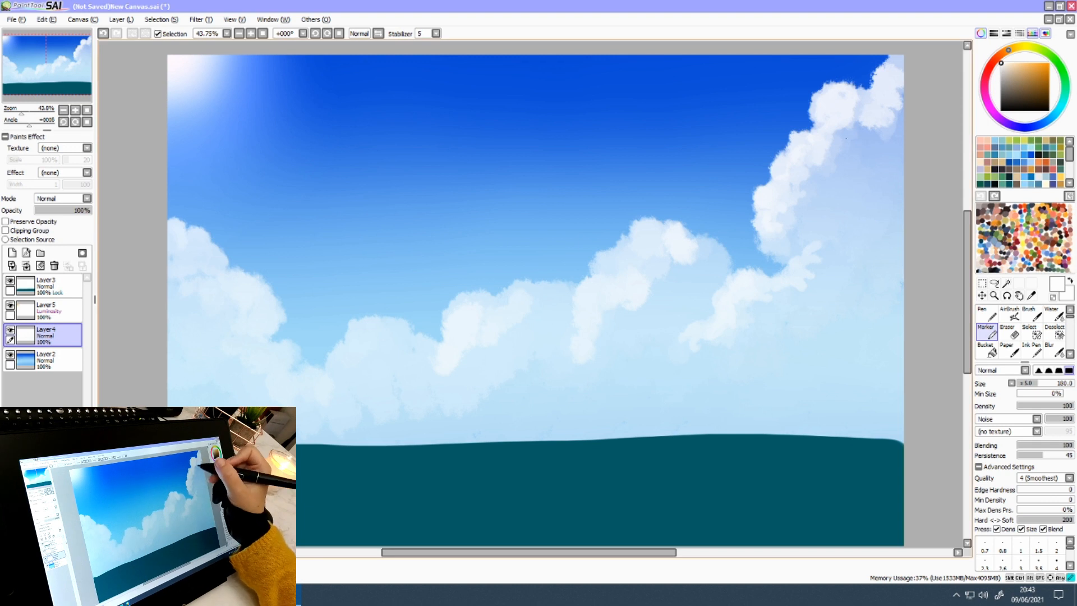
mouse_move(843, 155)
mouse_down()
mouse_move(861, 125)
mouse_move(901, 130)
mouse_move(846, 157)
mouse_move(864, 133)
mouse_move(837, 140)
mouse_move(819, 184)
mouse_up()
key(ctrl+z)
key(ctrl+z)
drag(799, 242, 773, 312)
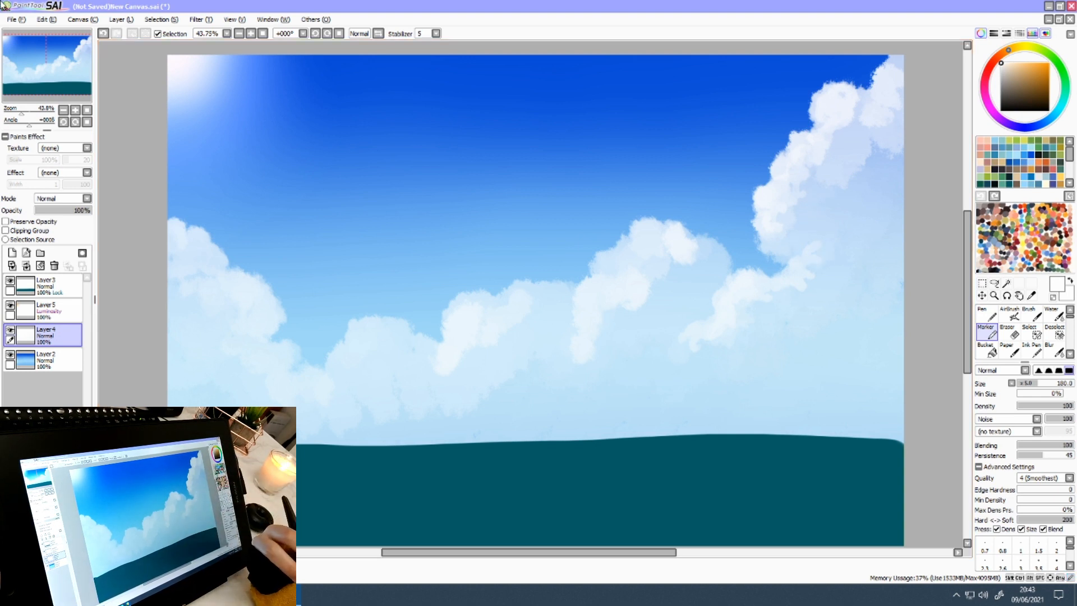
- Blend the tall right cloud's highlights into its shading with sampled cloud colours, using the Pen at size 75 and density 18
click(1010, 315)
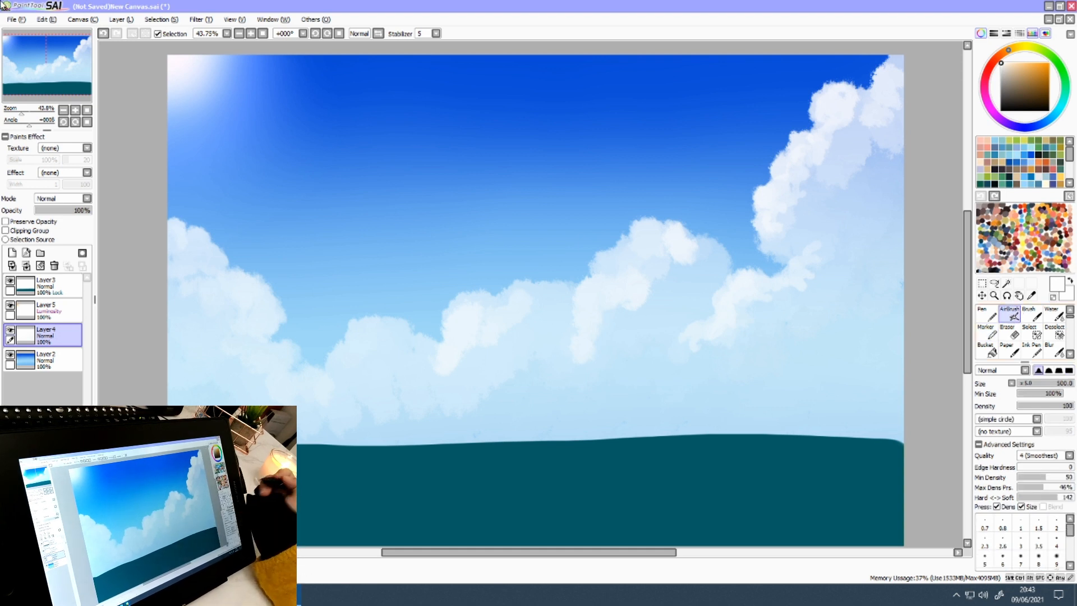
click(988, 315)
drag(1050, 406, 1071, 395)
click(1030, 406)
click(1039, 406)
click(1027, 406)
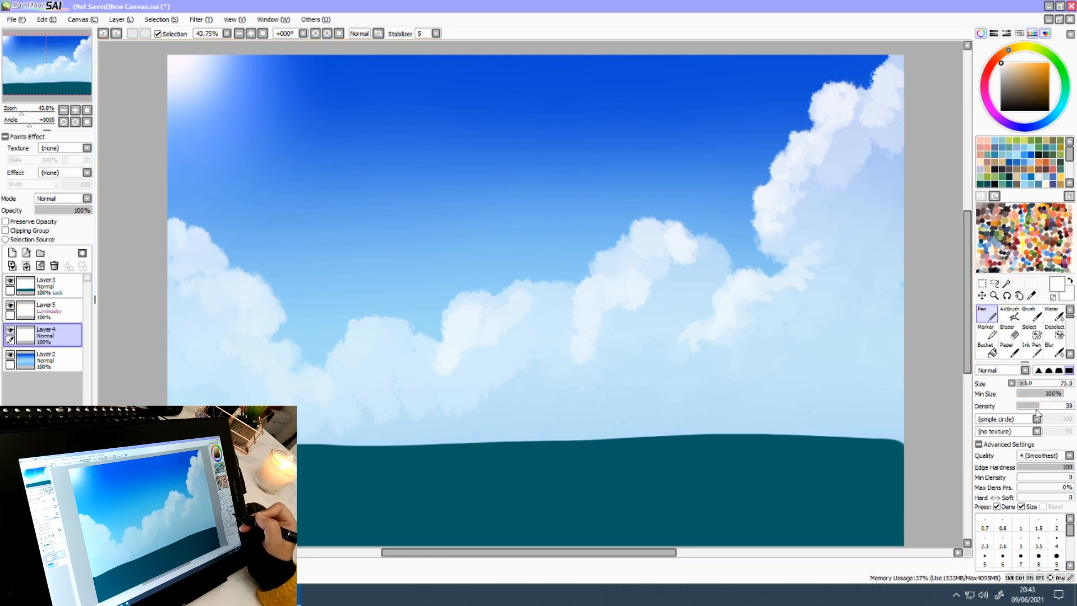
drag(875, 142, 889, 145)
key(ctrl+z)
right_click(874, 174)
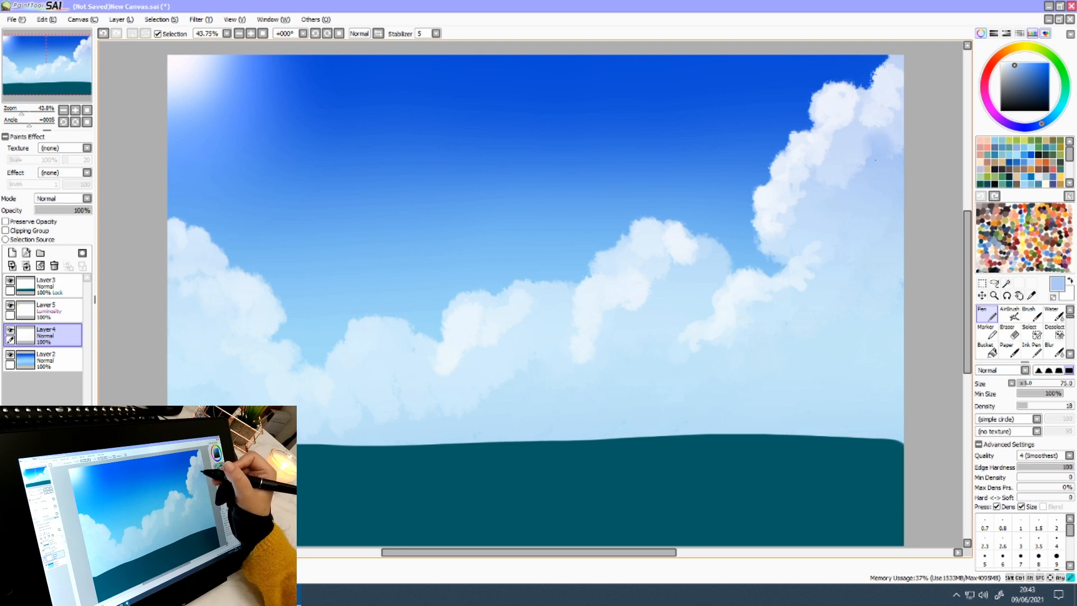
right_click(840, 160)
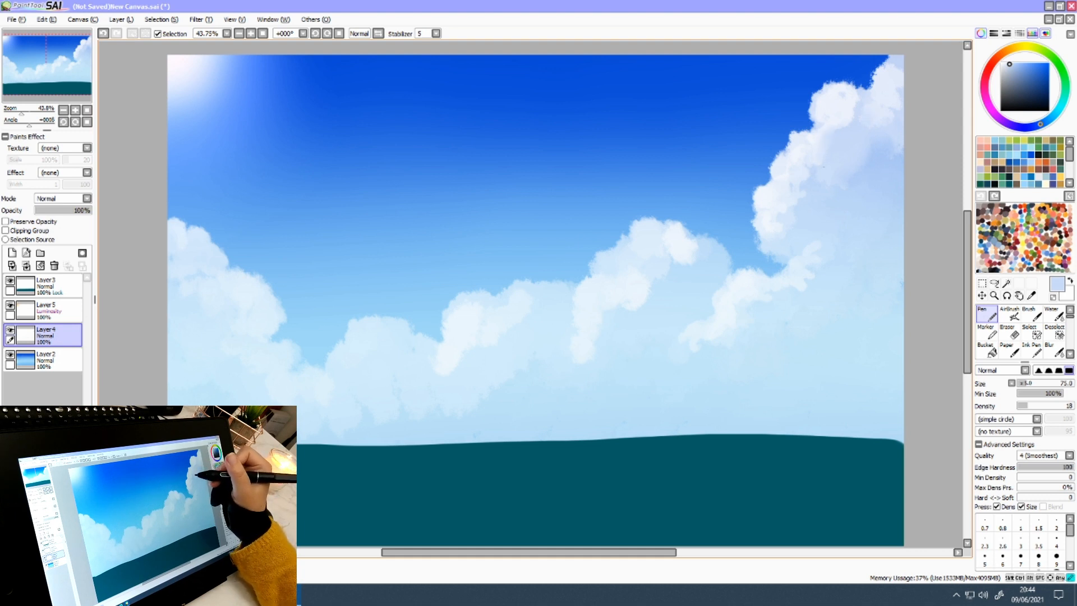
right_click(820, 154)
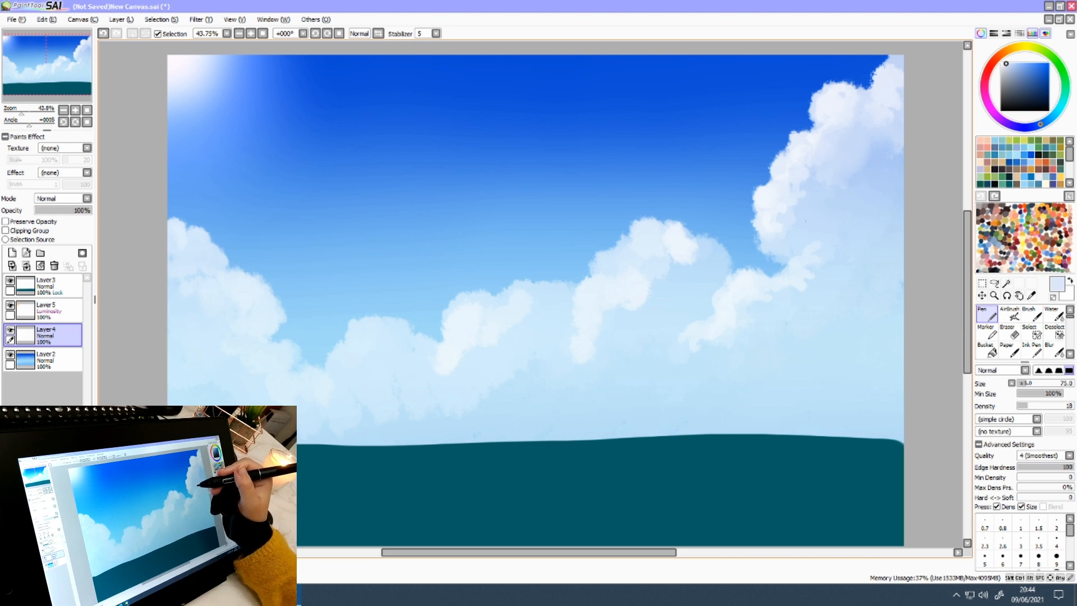
right_click(806, 215)
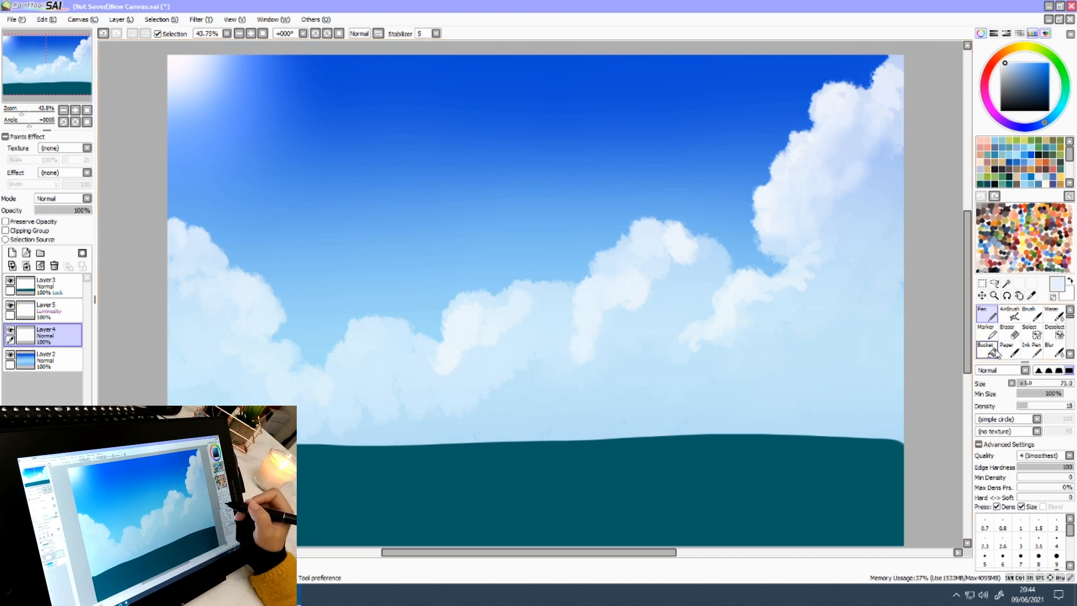
- Extend the highlight of the small cloud beneath the tall one in near-white, using the Marker at size 75, blending 24 and persistence 22
click(992, 334)
mouse_move(1053, 443)
mouse_down()
mouse_move(1031, 444)
mouse_move(1030, 455)
mouse_up()
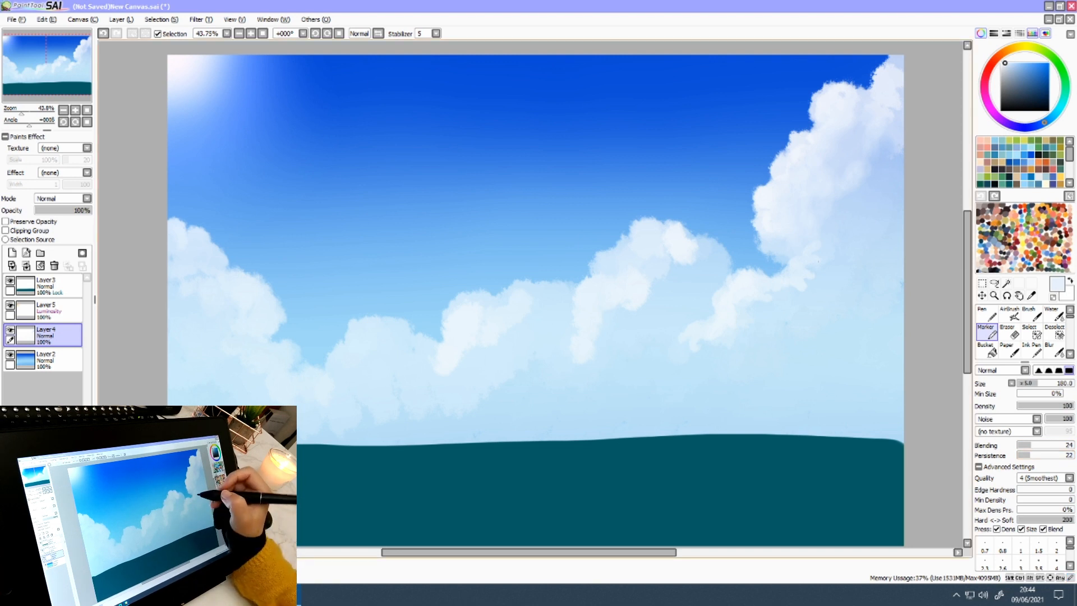
key(ctrl+z)
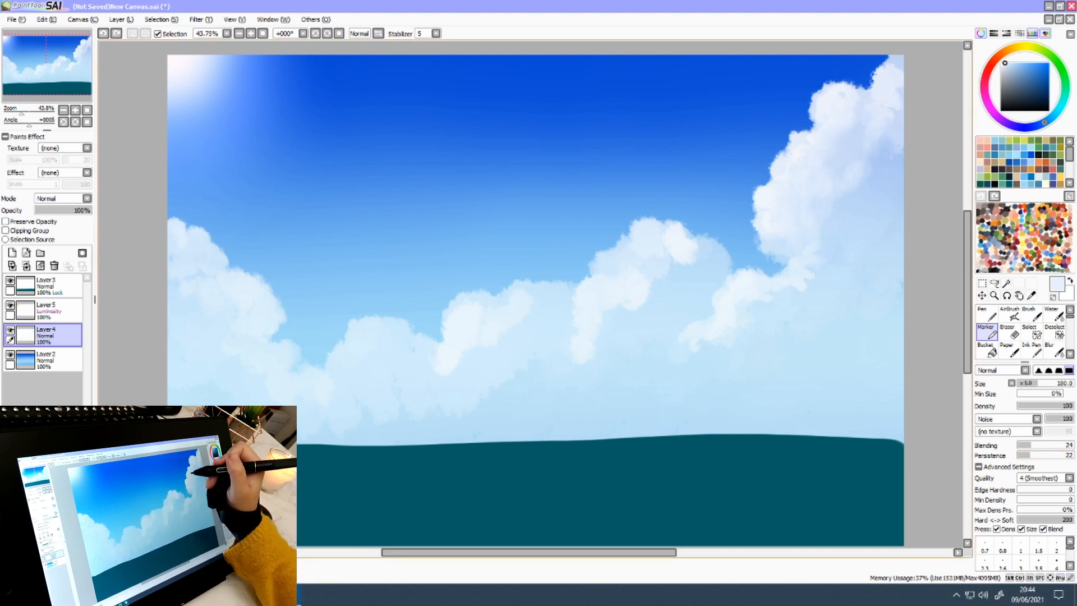
click(1001, 63)
mouse_move(791, 281)
mouse_down()
mouse_move(819, 250)
mouse_move(856, 239)
mouse_move(827, 258)
mouse_move(839, 239)
mouse_move(832, 252)
mouse_move(848, 250)
mouse_move(840, 243)
mouse_move(820, 261)
mouse_up()
key(ctrl+z)
click(1049, 384)
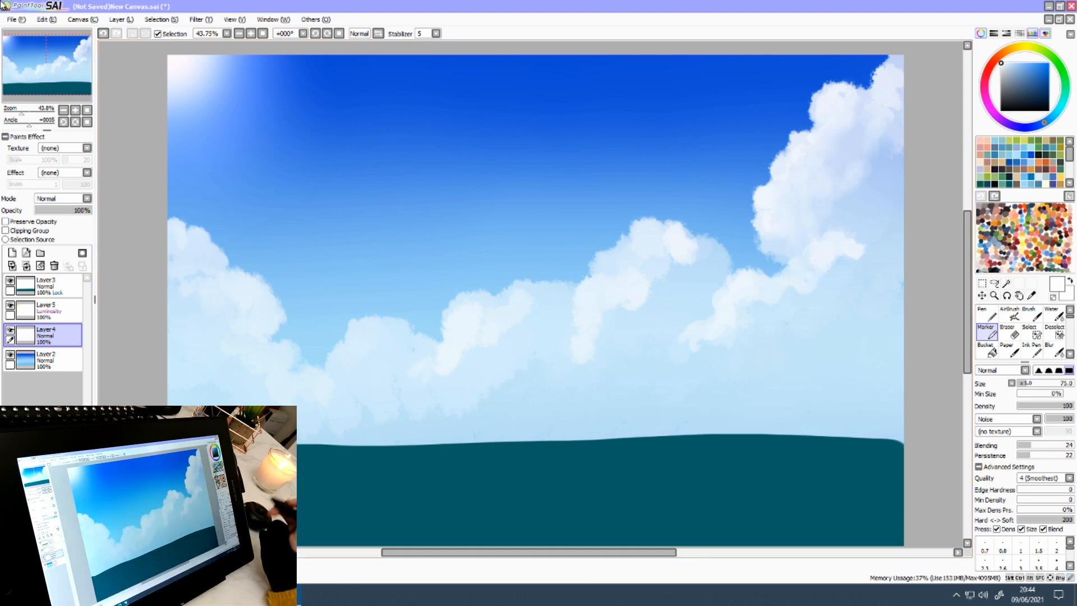
drag(1062, 525, 1049, 520)
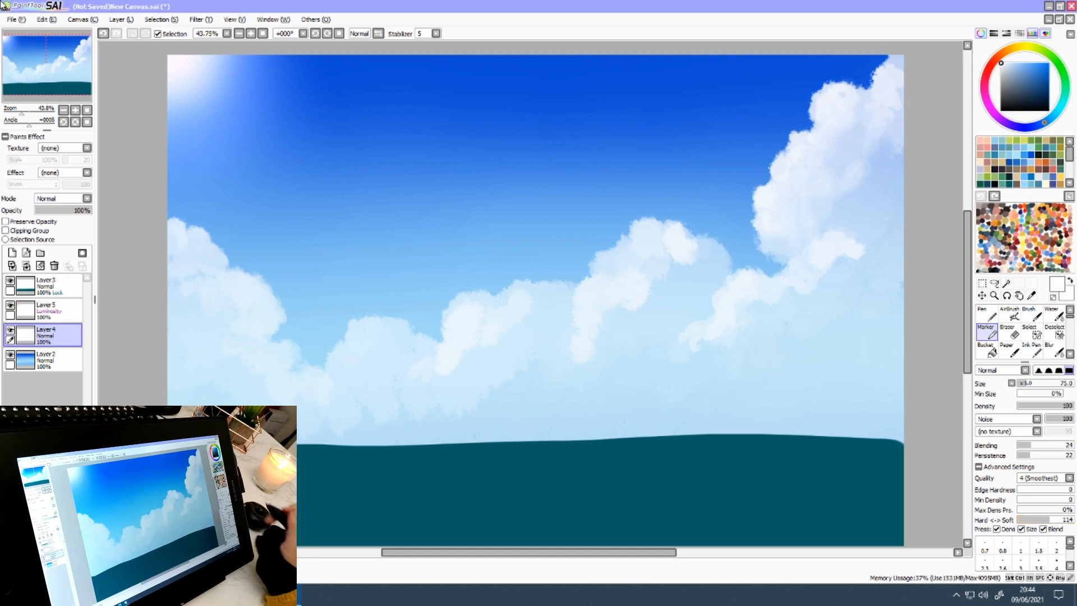
key(ctrl+z)
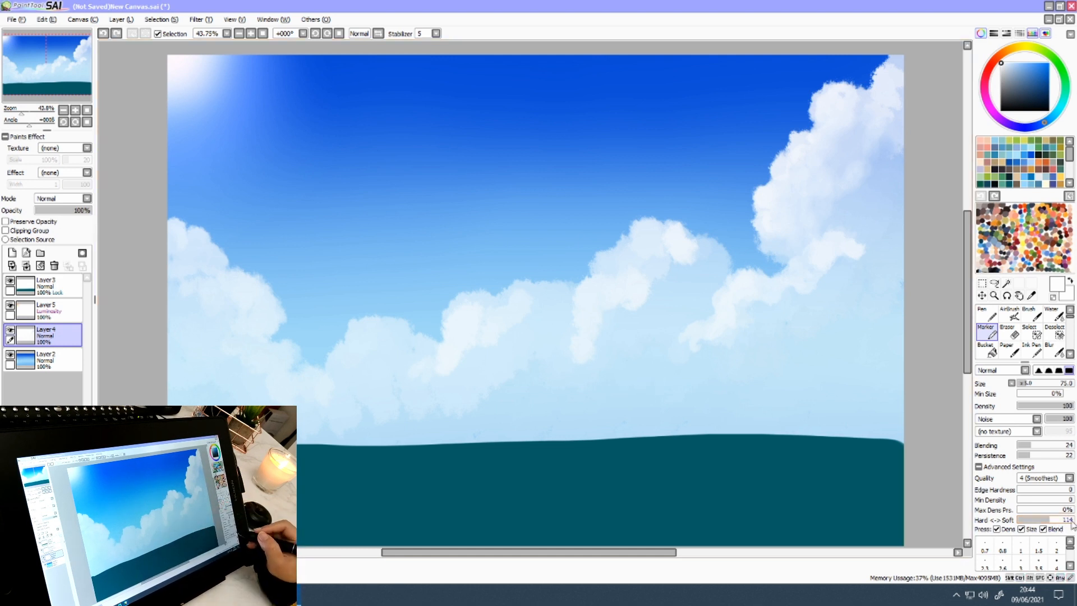
click(1071, 520)
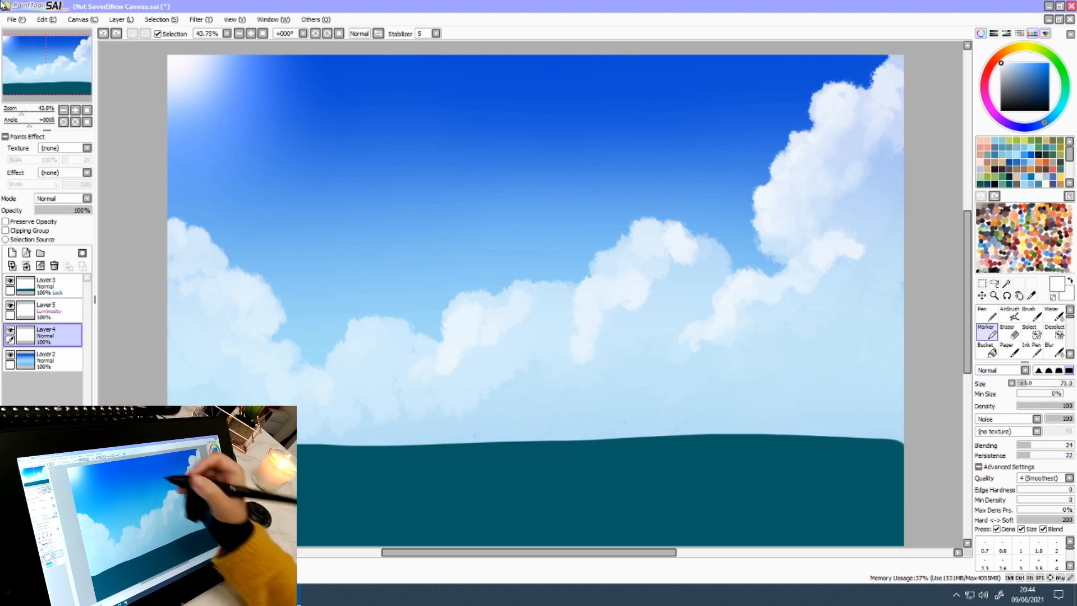
- Set the stabilizer to 14 and try highlight strokes below the small right cloud, undoing them
click(436, 34)
click(426, 160)
click(686, 373)
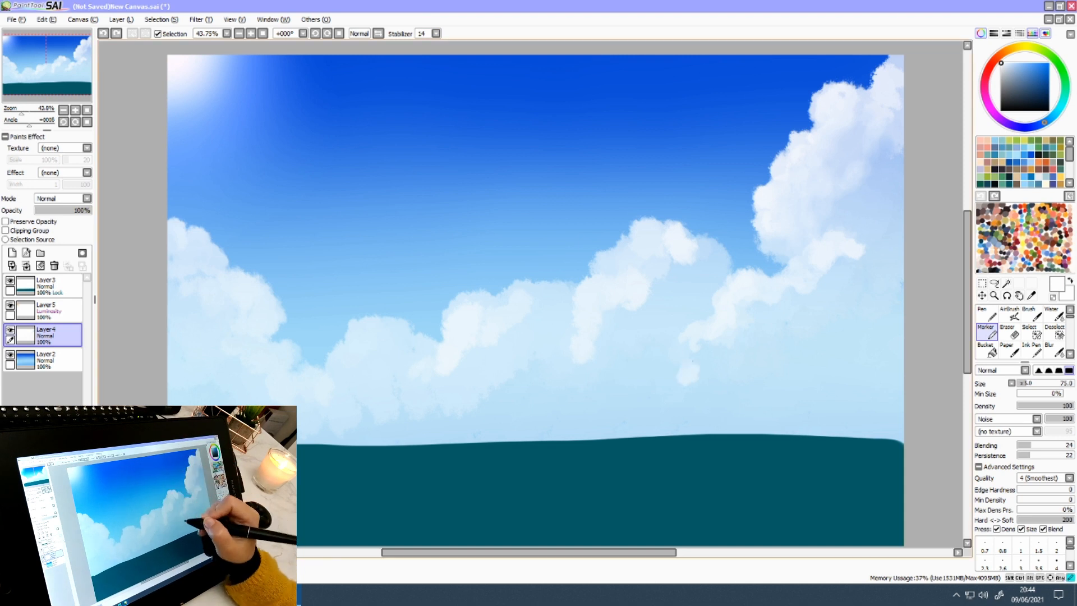
drag(693, 362, 677, 394)
key(ctrl+z)
mouse_move(707, 343)
mouse_down()
mouse_move(676, 358)
mouse_move(686, 345)
mouse_move(665, 367)
mouse_move(668, 380)
mouse_move(643, 374)
mouse_up()
key(ctrl+z)
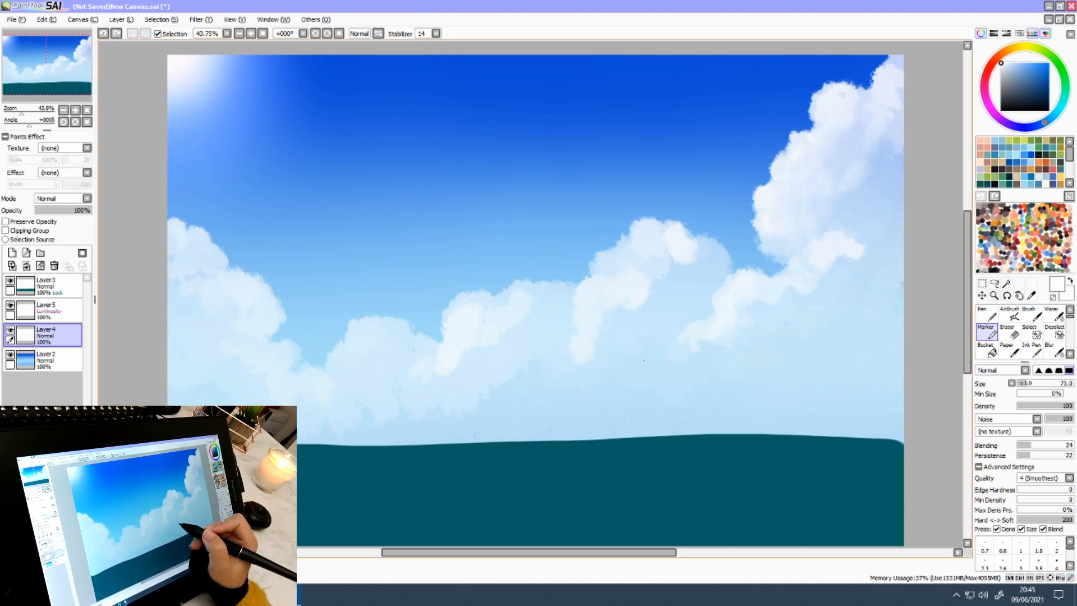
- Paint bright, puffy near-white highlights along the tops of the middle clouds, down to the low cloud nearest the sun side
mouse_move(642, 223)
mouse_down()
mouse_move(620, 240)
mouse_move(626, 254)
mouse_move(608, 244)
mouse_move(590, 254)
mouse_move(616, 255)
mouse_up()
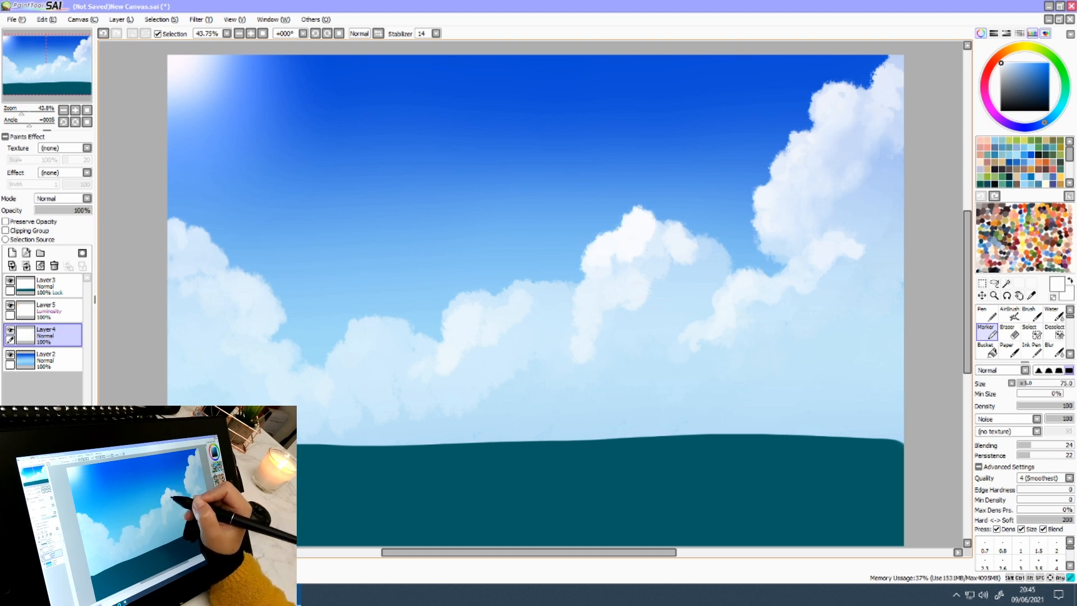
mouse_move(568, 301)
mouse_down()
mouse_move(550, 275)
mouse_move(550, 290)
mouse_move(518, 280)
mouse_move(499, 269)
mouse_up()
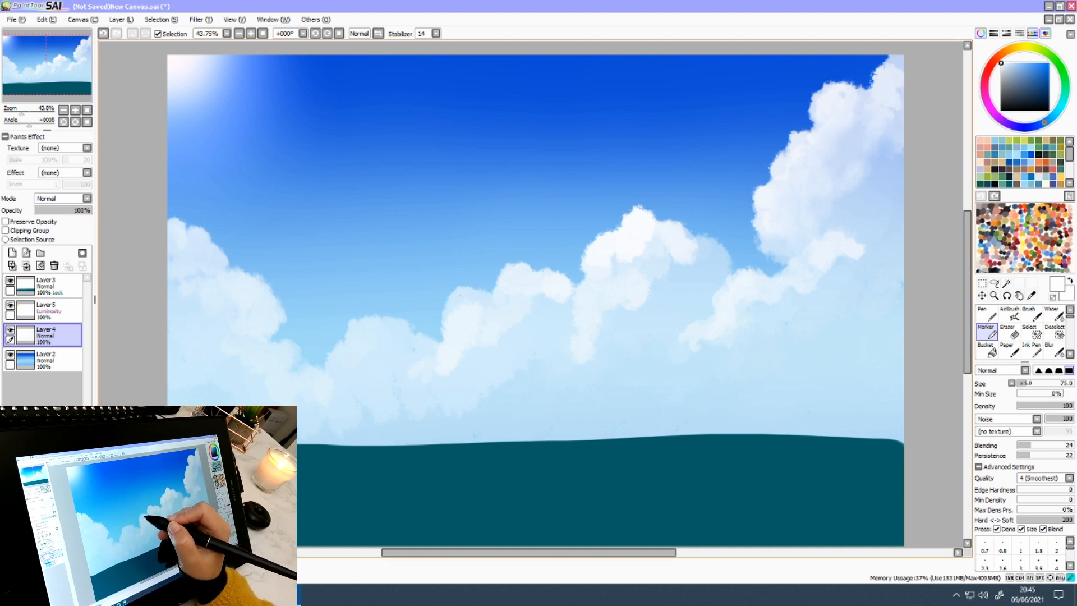
drag(460, 295, 440, 335)
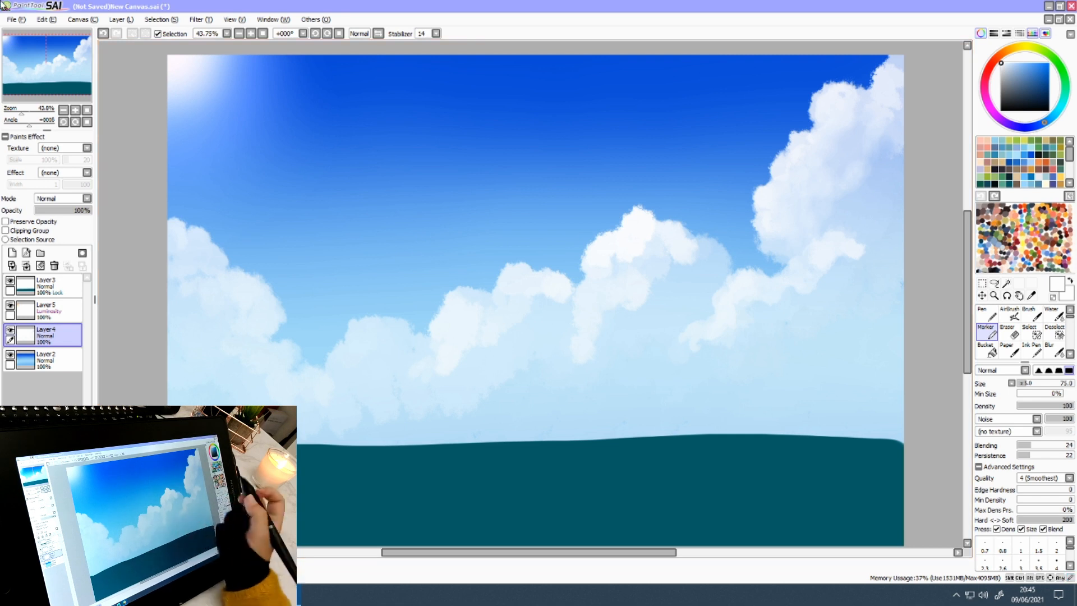
mouse_move(344, 339)
mouse_down()
mouse_move(324, 360)
mouse_move(328, 352)
mouse_up()
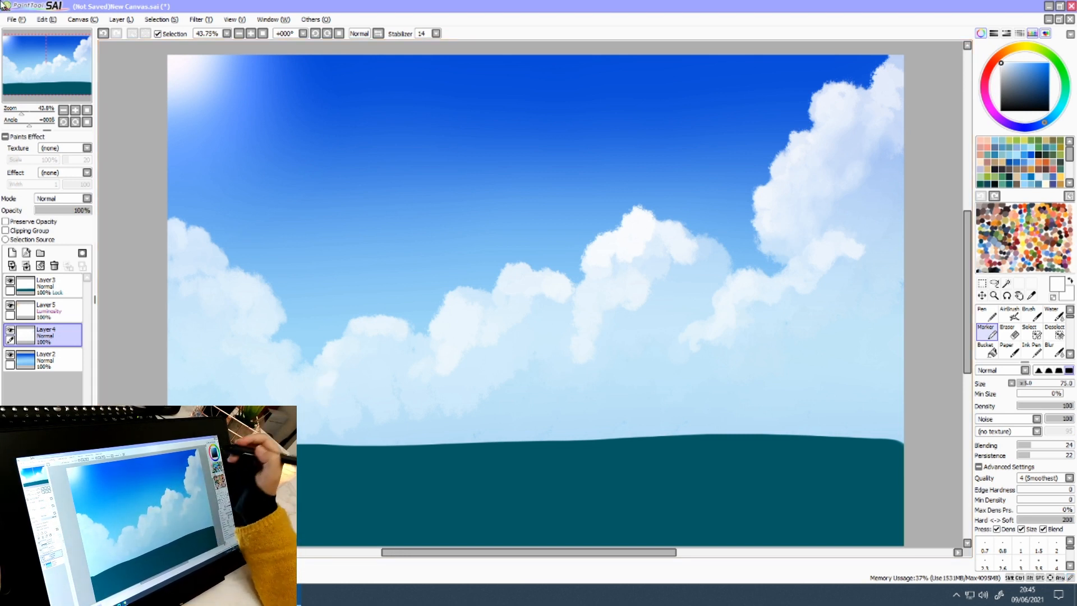
- Shade the shadow side and underside of the tallest middle cloud with sampled sky blue, using a larger Marker
alt+click(745, 240)
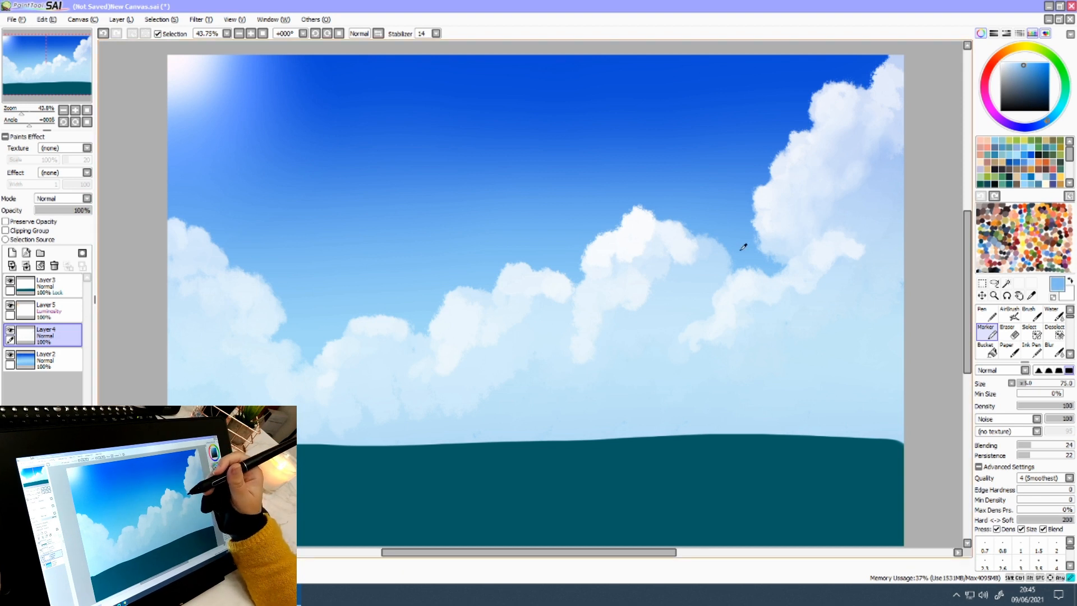
drag(1050, 382, 1056, 379)
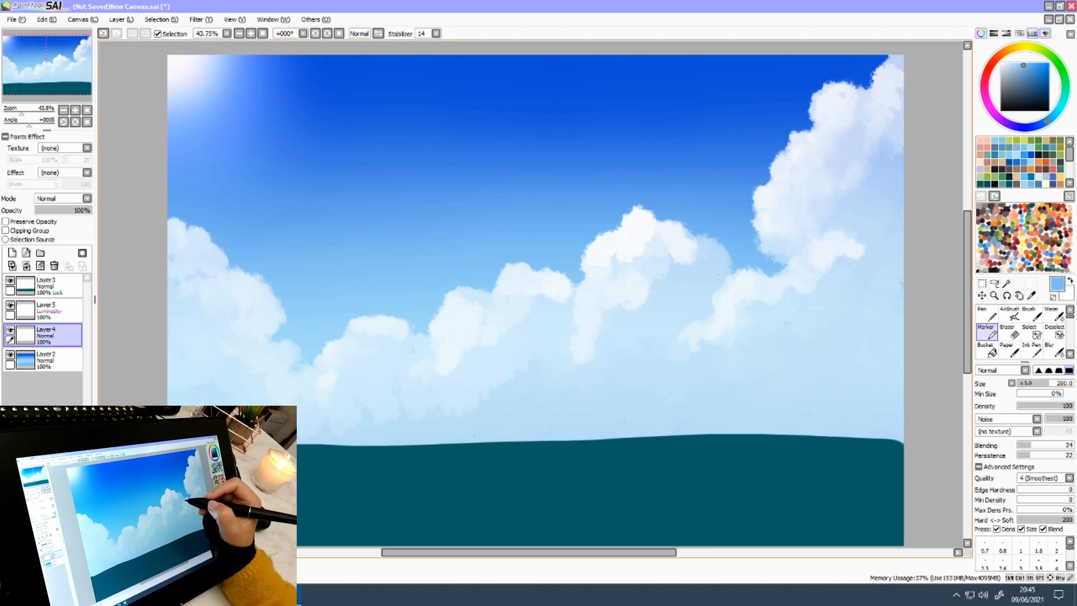
drag(722, 258, 694, 267)
key(ctrl+z)
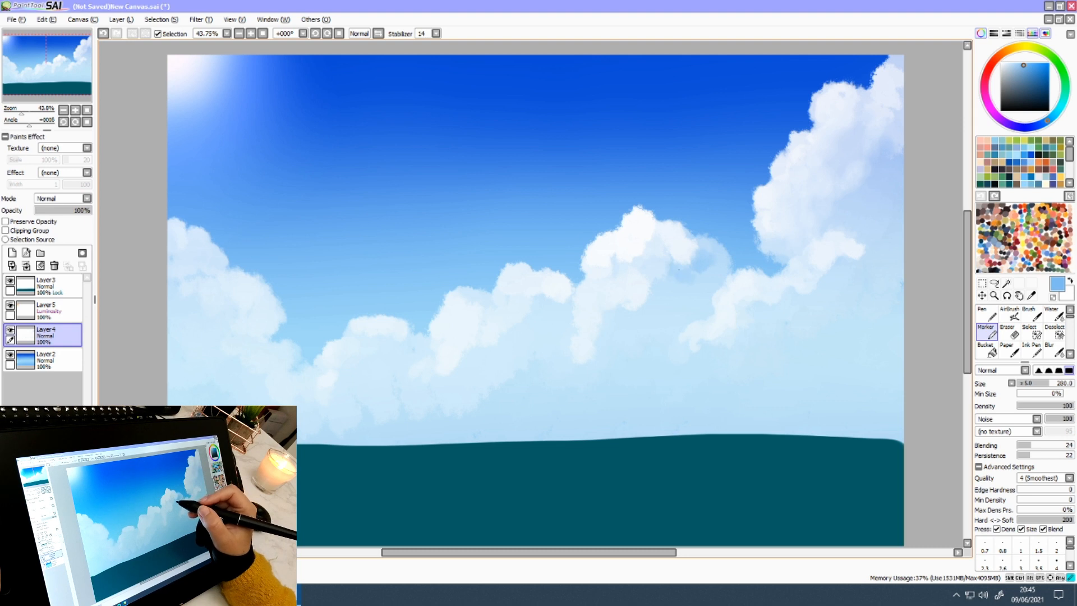
drag(652, 300, 637, 313)
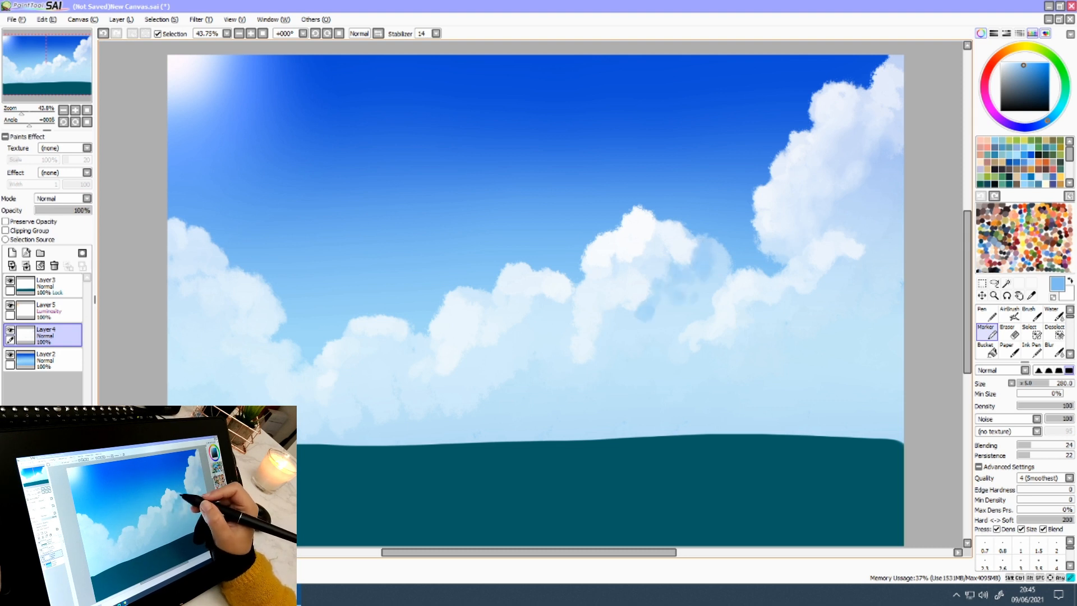
mouse_move(681, 240)
mouse_down()
mouse_move(677, 226)
mouse_move(691, 265)
mouse_up()
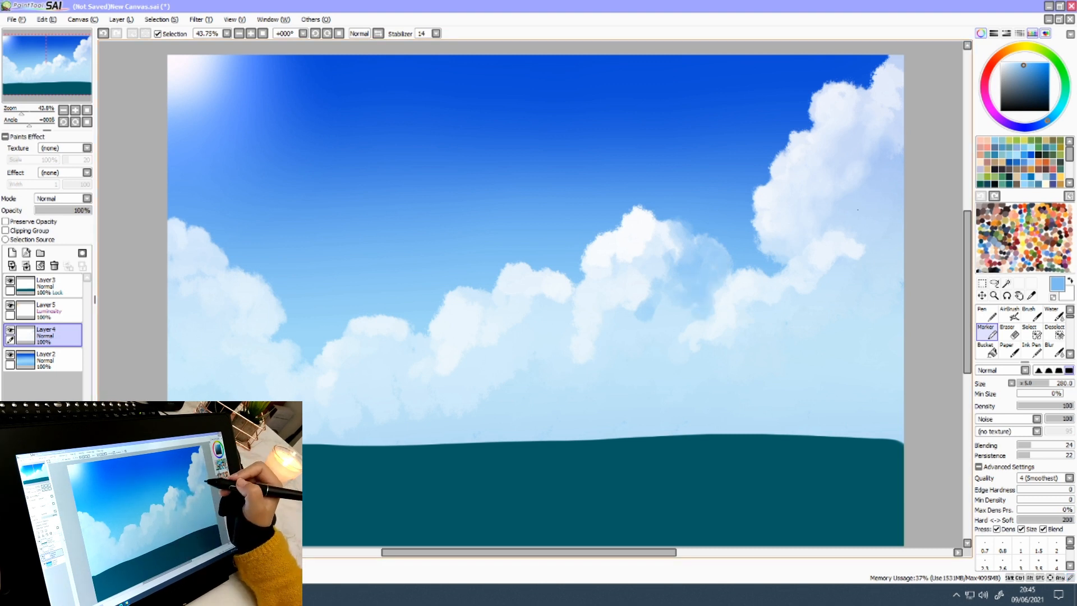
- Shade the tall right cloud and the small cloud's underside with a sampled deeper sky blue, using Marker blending 67
right_click(799, 110)
mouse_move(881, 152)
mouse_down()
mouse_move(894, 166)
mouse_move(901, 151)
mouse_up()
click(1054, 444)
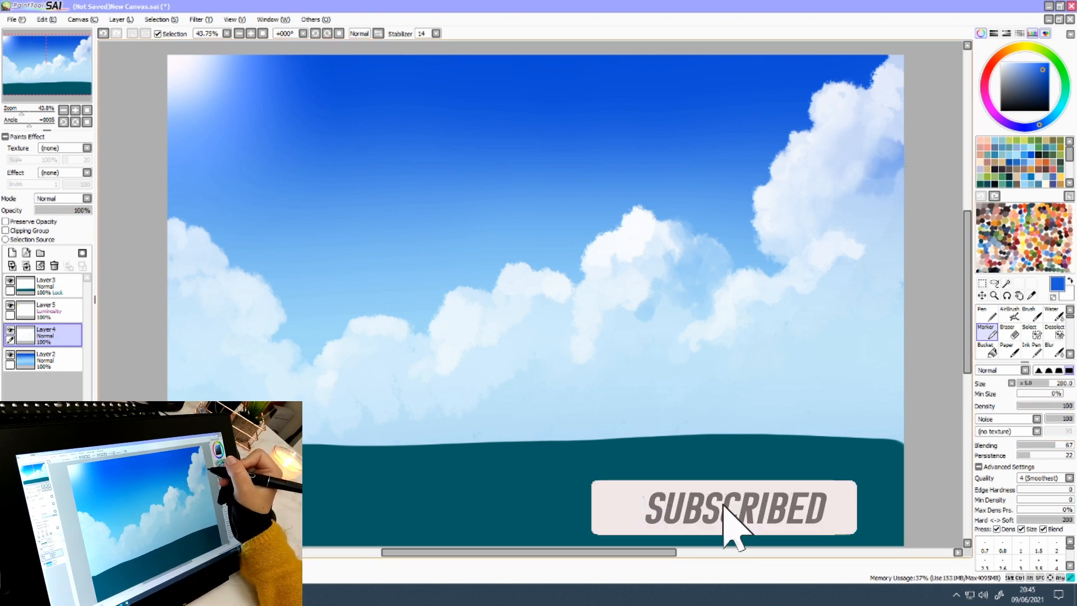
mouse_move(875, 206)
mouse_down()
mouse_move(899, 180)
mouse_move(897, 195)
mouse_up()
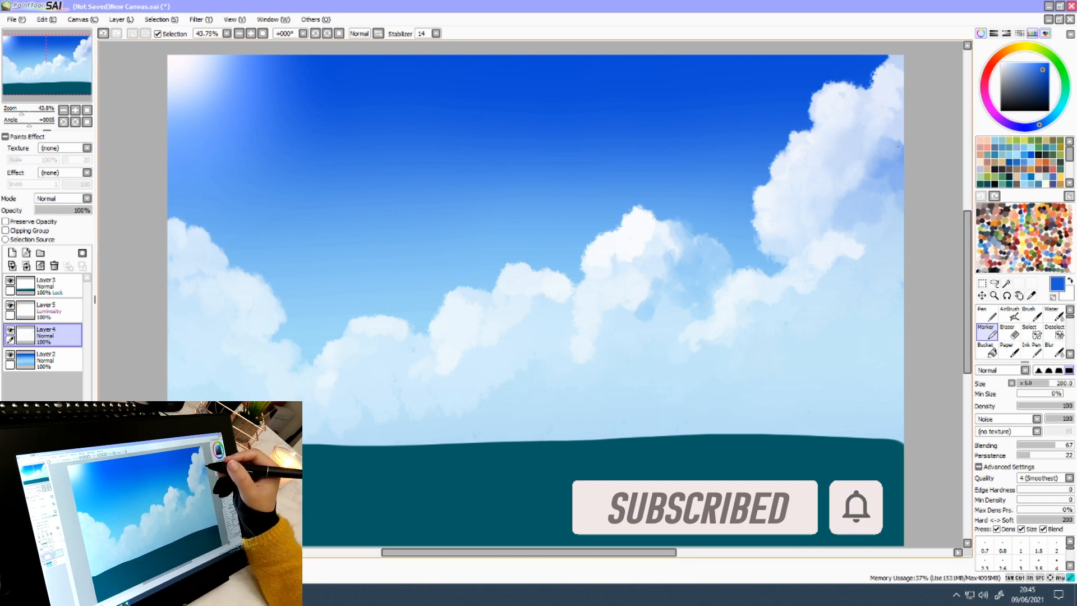
mouse_move(864, 224)
mouse_down()
mouse_move(886, 209)
mouse_move(887, 236)
mouse_move(869, 267)
mouse_move(898, 242)
mouse_move(867, 273)
mouse_move(756, 313)
mouse_move(817, 326)
mouse_move(878, 291)
mouse_move(853, 309)
mouse_move(893, 314)
mouse_move(890, 303)
mouse_move(868, 342)
mouse_up()
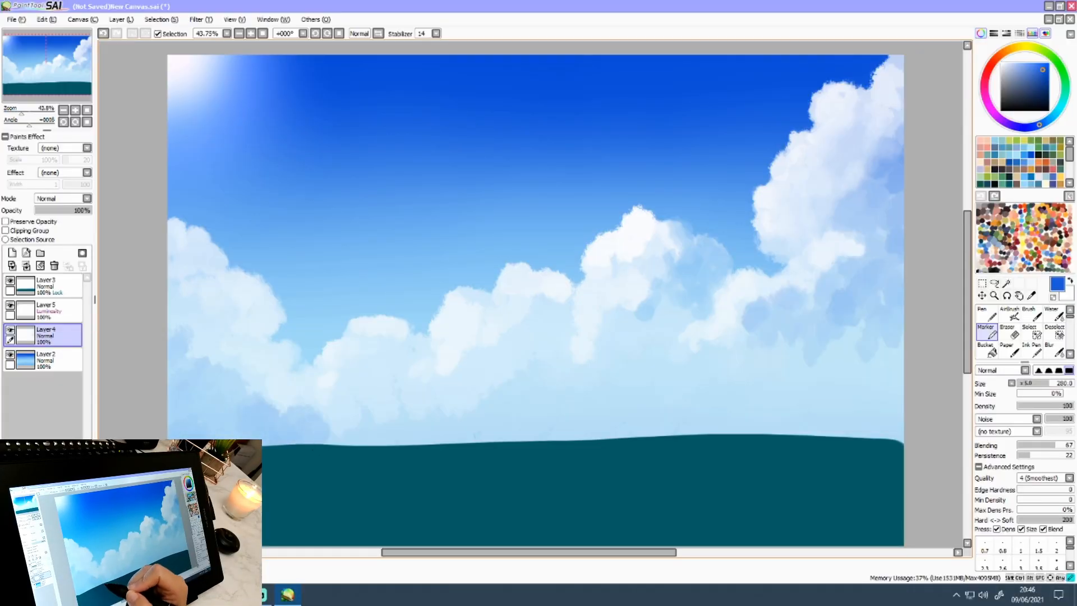
- Shade the underside of the low middle clouds in blue and try a darker patch beneath the right clouds, undoing the patch
mouse_move(370, 393)
mouse_down()
mouse_move(386, 434)
mouse_move(392, 407)
mouse_move(405, 409)
mouse_move(410, 442)
mouse_move(459, 413)
mouse_move(467, 429)
mouse_move(484, 428)
mouse_move(513, 386)
mouse_up()
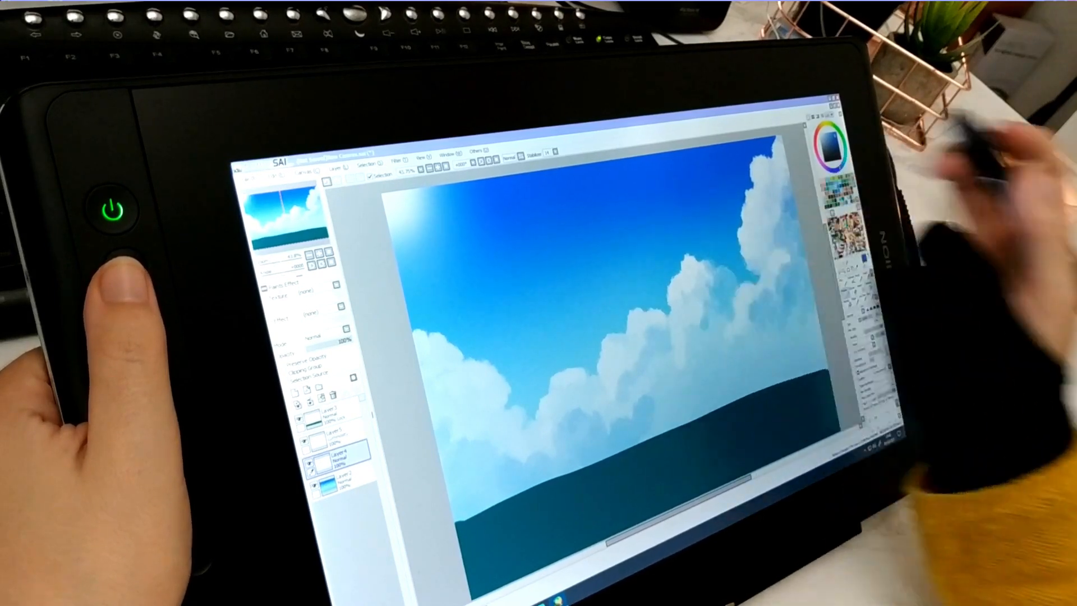
mouse_move(724, 431)
mouse_down()
mouse_move(763, 380)
mouse_move(735, 387)
mouse_move(826, 373)
mouse_up()
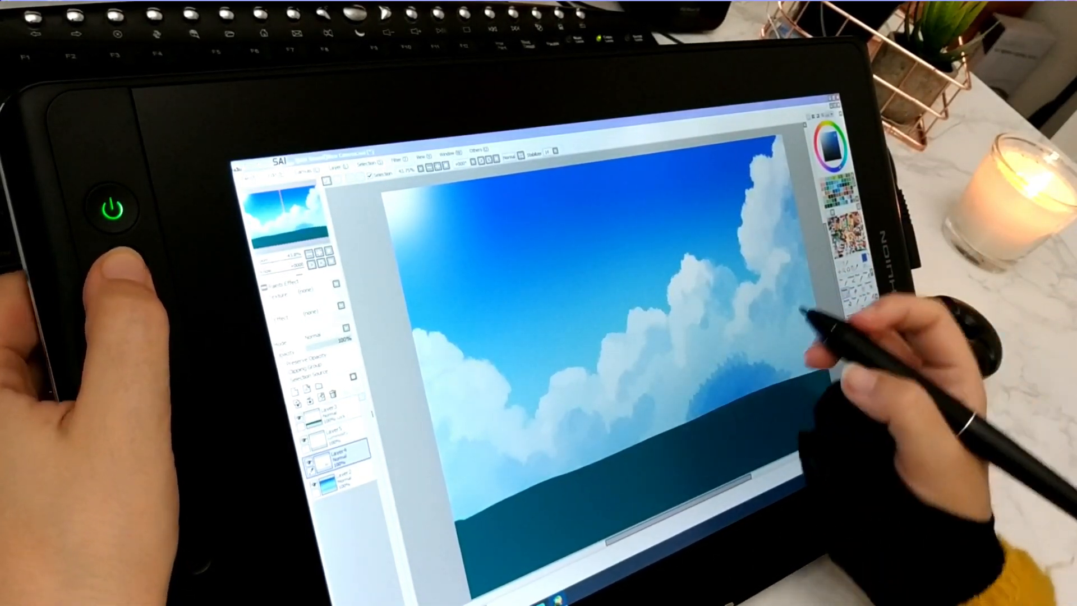
key(ctrl+z)
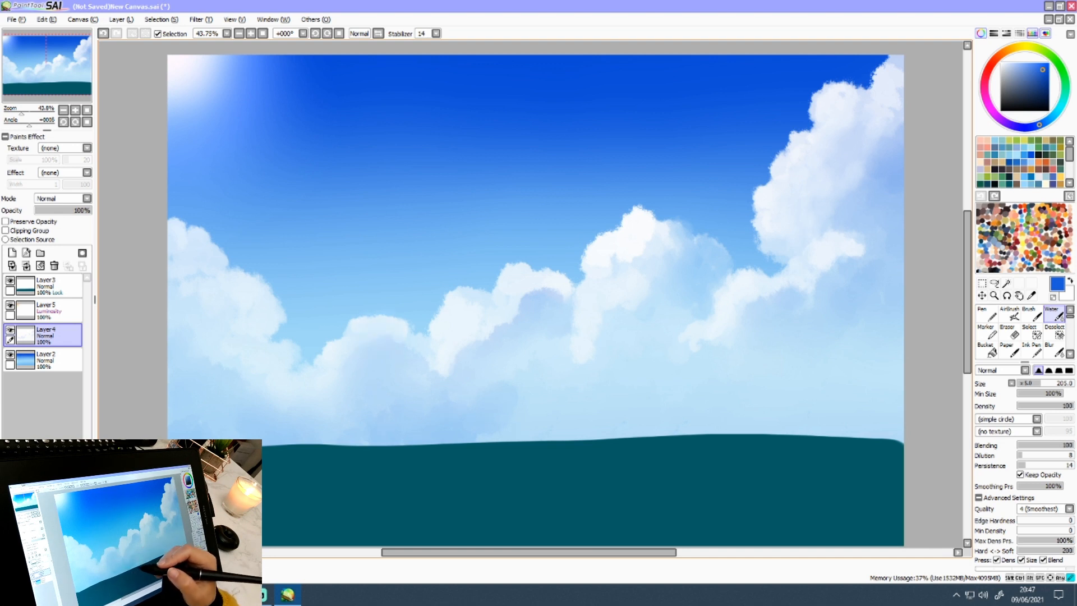
- Shade the tallest middle cloud's shadow side in blue with the Marker at size 155, undoing one stray stroke
click(987, 332)
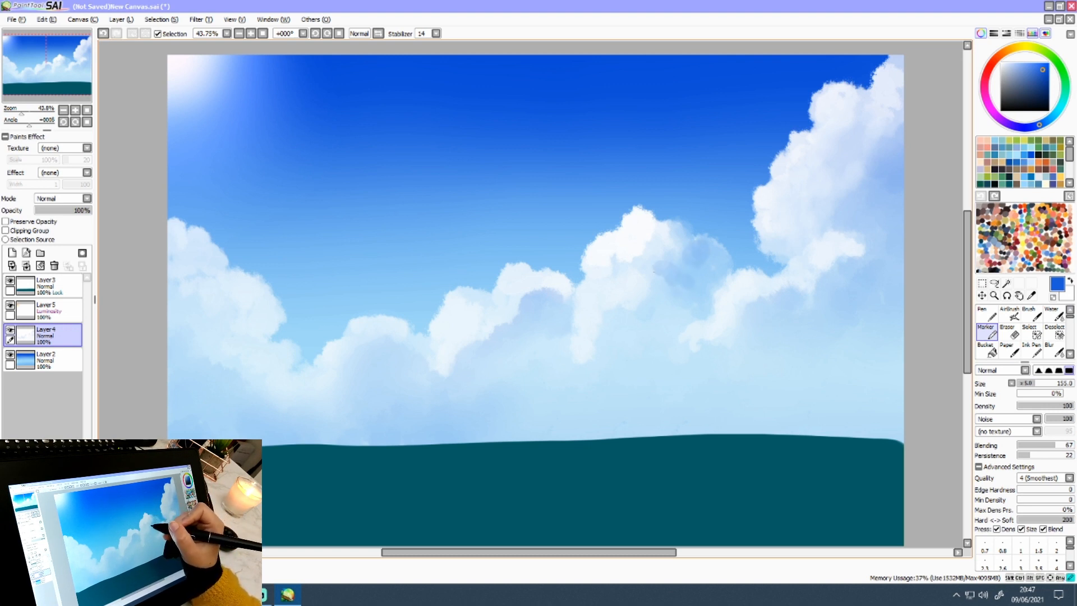
mouse_move(654, 272)
mouse_down()
mouse_move(651, 251)
mouse_move(621, 268)
mouse_move(661, 228)
mouse_move(645, 221)
mouse_move(655, 231)
mouse_up()
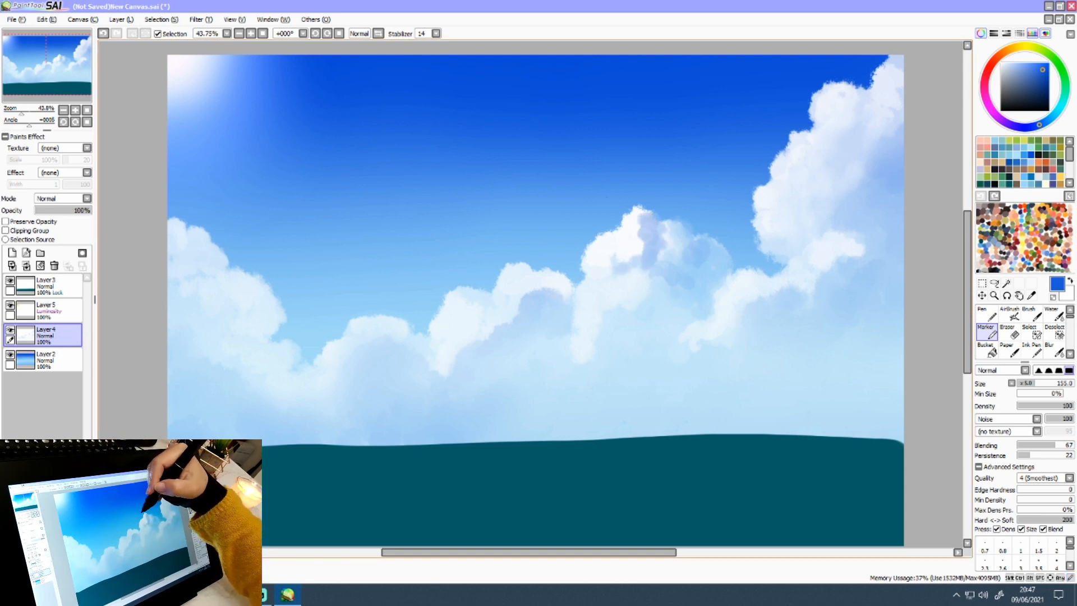
drag(588, 191, 676, 229)
key(ctrl+z)
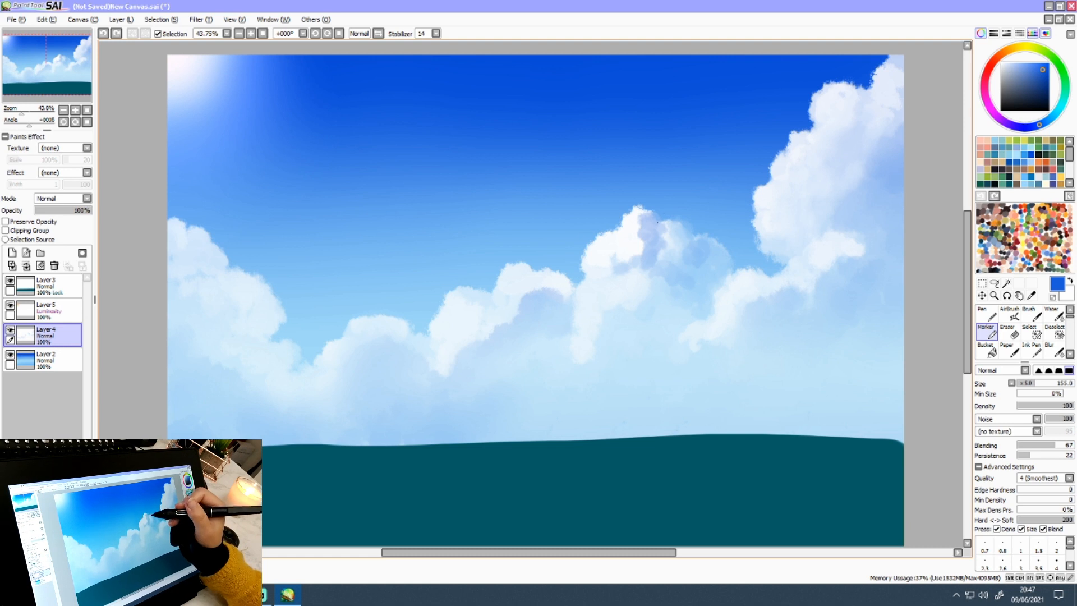
mouse_move(645, 216)
mouse_down()
mouse_move(634, 255)
mouse_move(649, 275)
mouse_up()
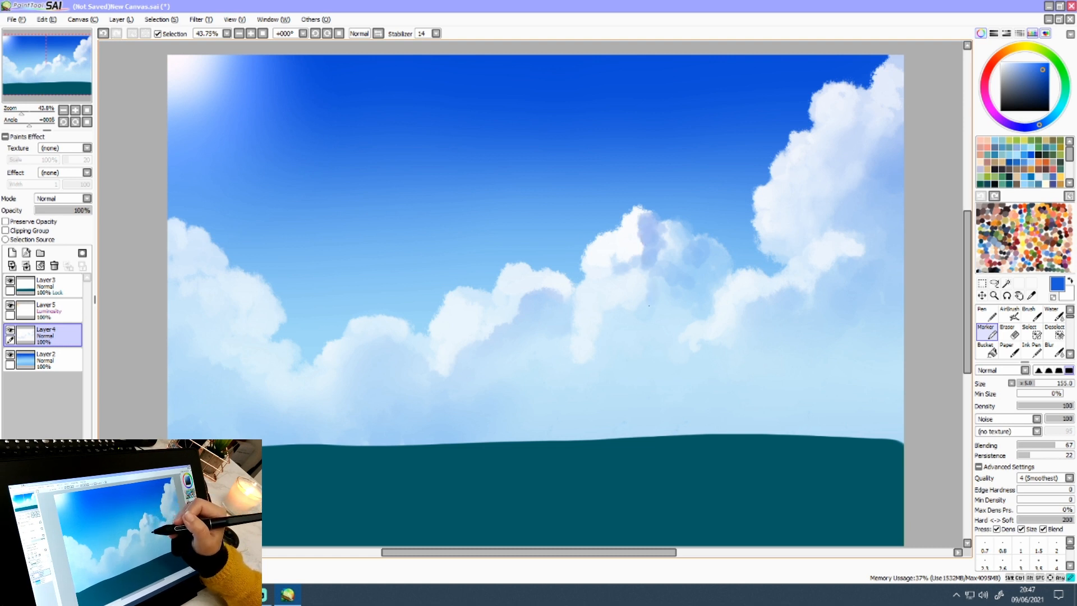
mouse_move(634, 313)
mouse_down()
mouse_move(666, 278)
mouse_move(668, 297)
mouse_move(683, 297)
mouse_move(711, 247)
mouse_up()
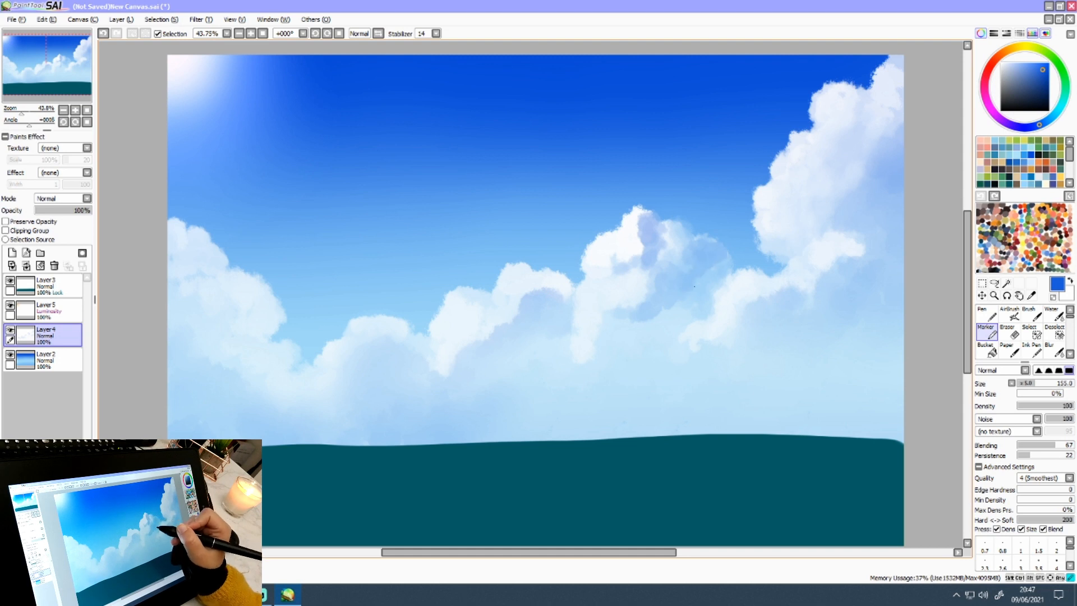
- Paint a blue band under the small right cloud and fill the middle and right cloud bases down to the hill, using Marker size 420
mouse_move(693, 344)
mouse_down()
mouse_move(671, 375)
mouse_move(672, 396)
mouse_move(670, 369)
mouse_move(732, 357)
mouse_move(730, 348)
mouse_move(785, 381)
mouse_up()
drag(662, 396, 633, 397)
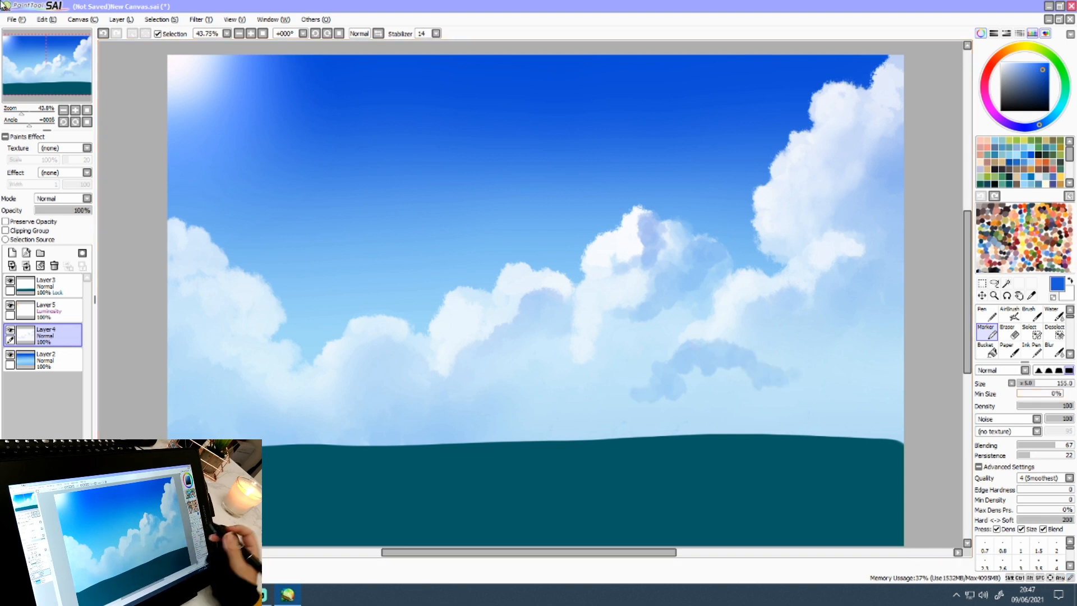
drag(1036, 384, 1065, 383)
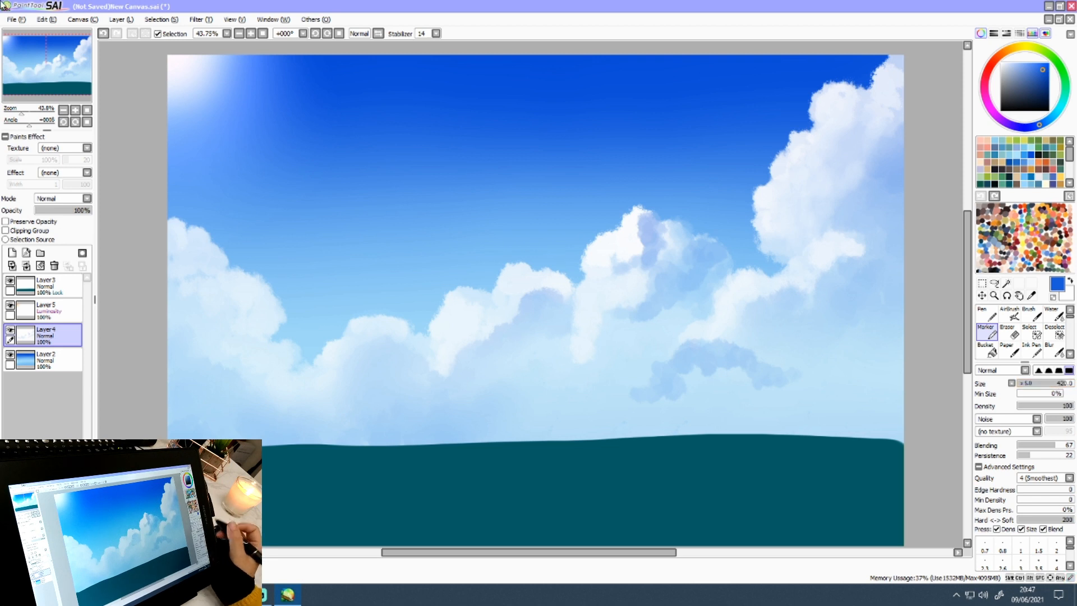
mouse_move(556, 401)
mouse_down()
mouse_move(557, 360)
mouse_move(536, 348)
mouse_move(507, 393)
mouse_move(496, 370)
mouse_move(519, 400)
mouse_move(519, 436)
mouse_move(539, 441)
mouse_move(480, 428)
mouse_move(543, 422)
mouse_move(578, 395)
mouse_move(586, 346)
mouse_move(606, 325)
mouse_move(631, 329)
mouse_move(580, 335)
mouse_move(616, 329)
mouse_move(638, 359)
mouse_move(650, 326)
mouse_move(676, 309)
mouse_move(684, 326)
mouse_move(575, 376)
mouse_up()
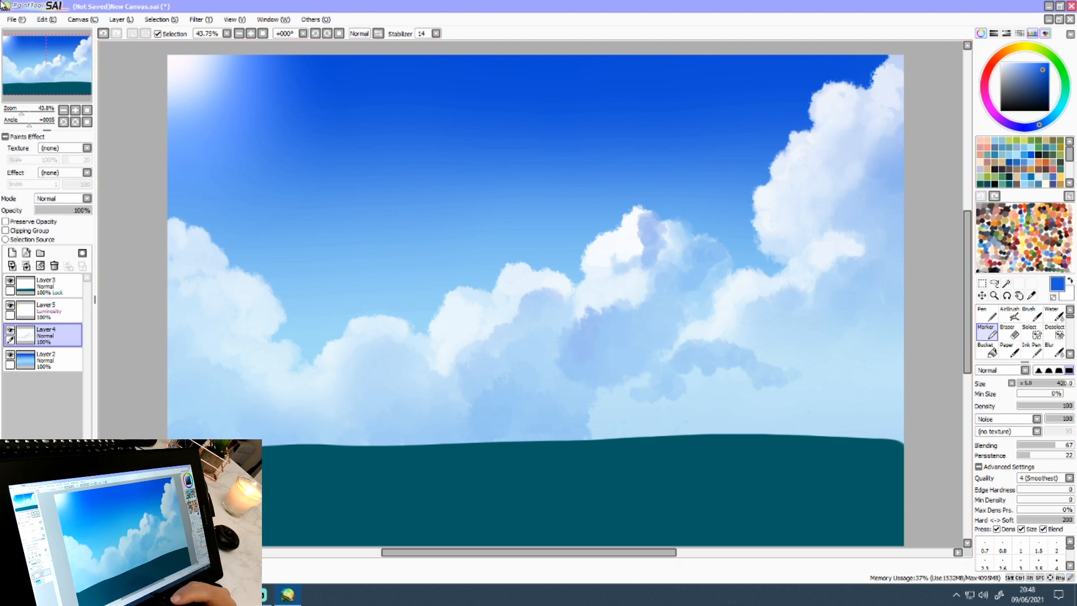
mouse_move(638, 383)
mouse_down()
mouse_move(604, 394)
mouse_move(652, 420)
mouse_move(688, 404)
mouse_move(698, 376)
mouse_move(757, 412)
mouse_move(789, 399)
mouse_move(811, 366)
mouse_move(828, 370)
mouse_move(840, 322)
mouse_move(859, 314)
mouse_move(899, 323)
mouse_move(884, 387)
mouse_up()
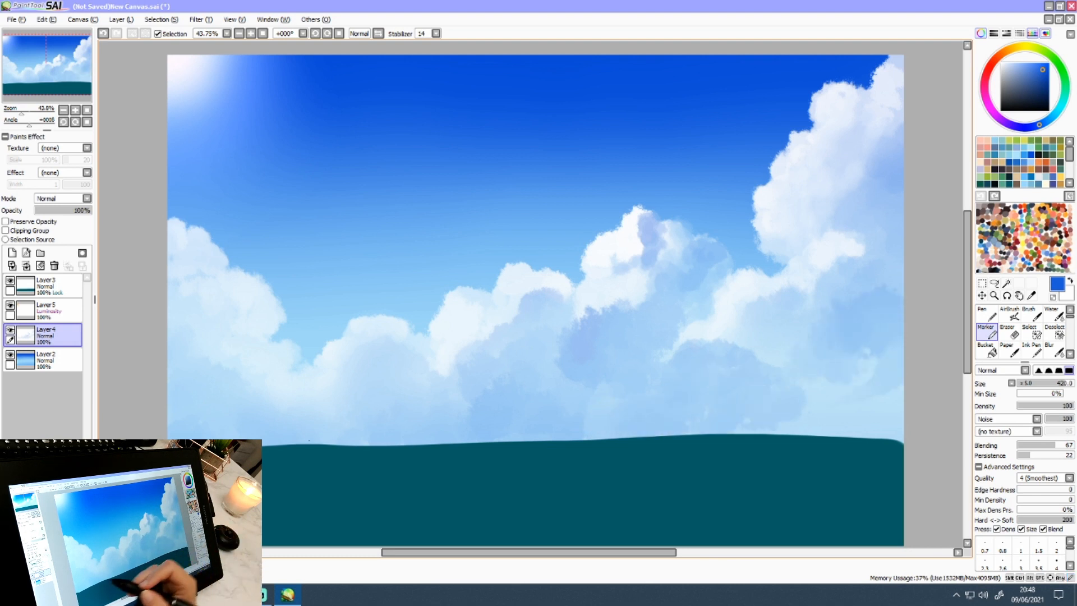
- Shade the left cloud's lower bulges and the neighbouring low cloud in blue with a smaller Marker, and blend the shading with the Water brush
mouse_move(261, 393)
mouse_down()
mouse_move(263, 427)
mouse_move(306, 430)
mouse_up()
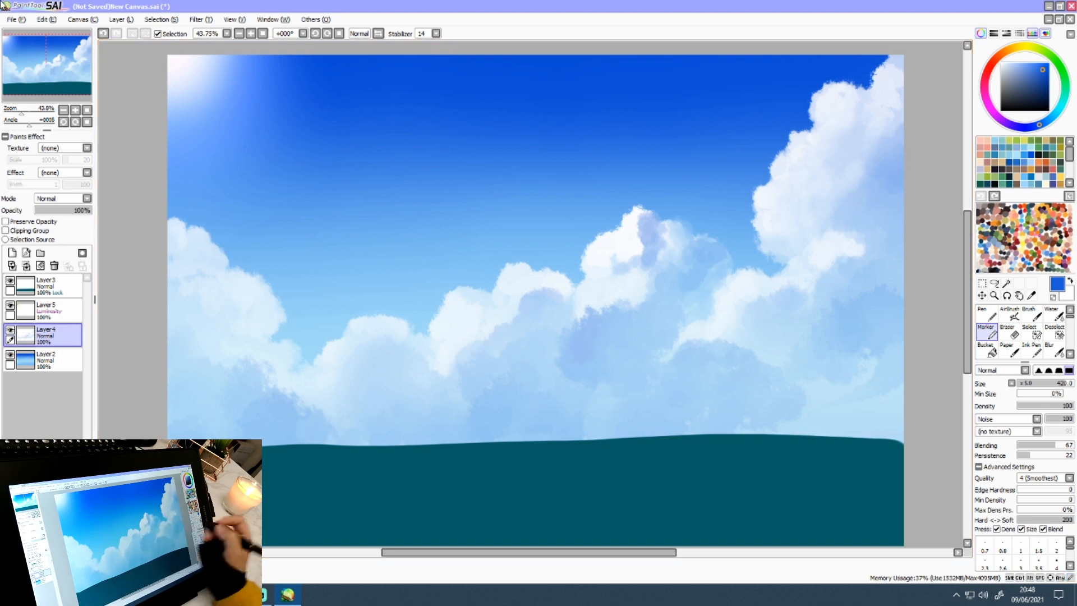
drag(1064, 384, 1044, 384)
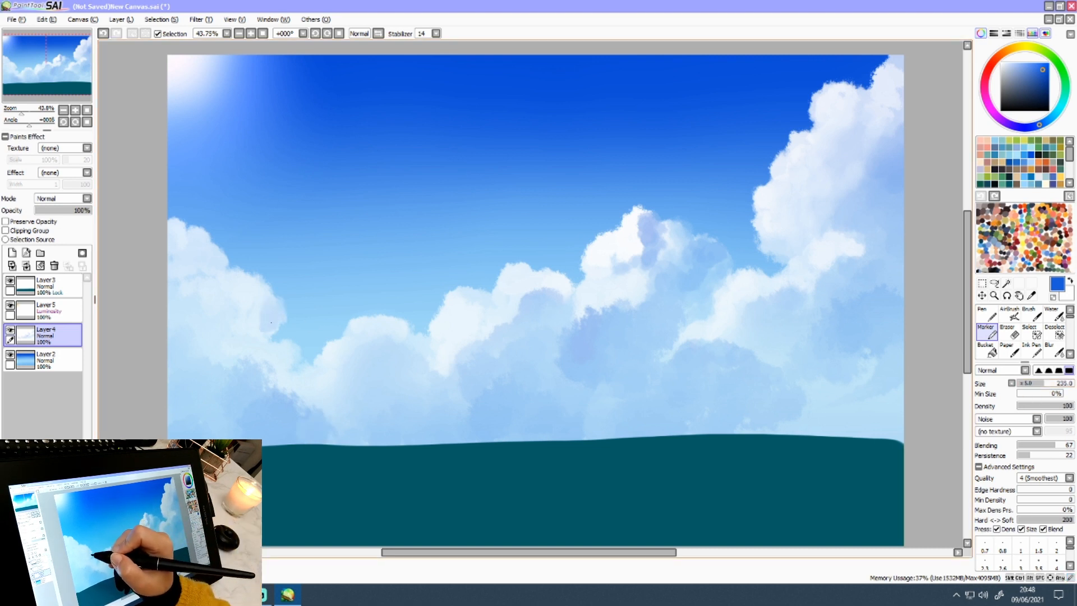
drag(227, 365, 216, 342)
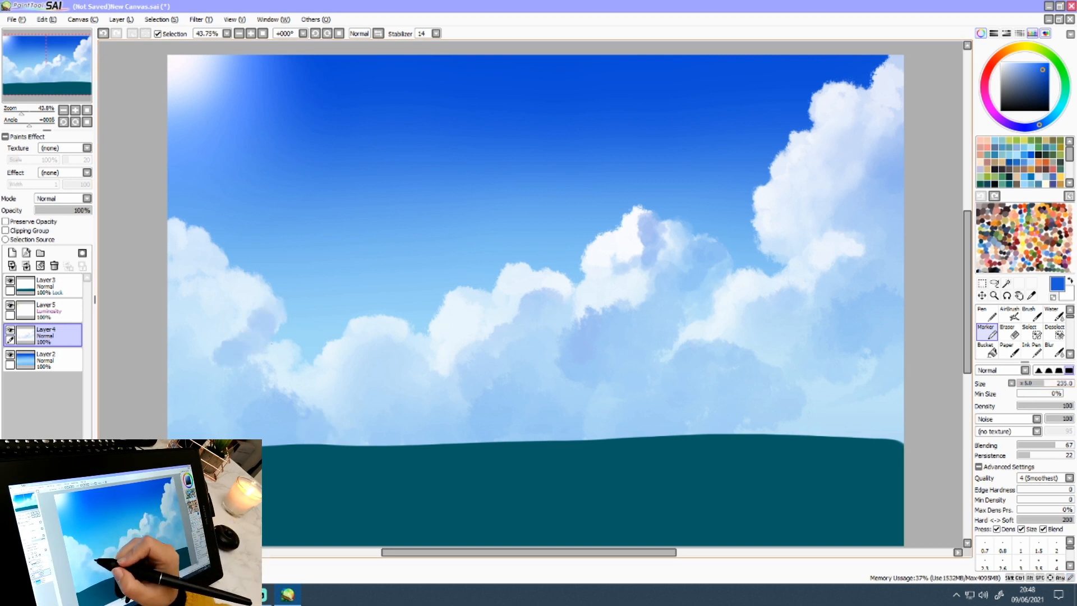
drag(281, 332, 264, 293)
mouse_move(247, 370)
mouse_down()
mouse_move(280, 375)
mouse_move(286, 362)
mouse_move(271, 394)
mouse_up()
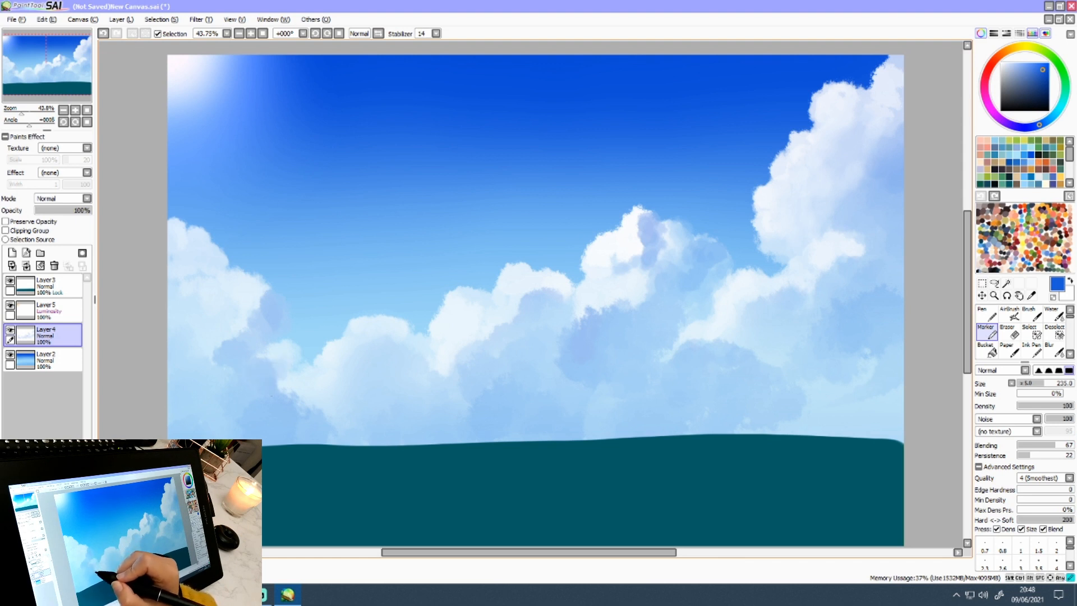
mouse_move(199, 403)
mouse_down()
mouse_move(200, 340)
mouse_move(225, 373)
mouse_move(220, 396)
mouse_move(240, 384)
mouse_move(282, 392)
mouse_move(279, 364)
mouse_move(287, 392)
mouse_move(332, 396)
mouse_up()
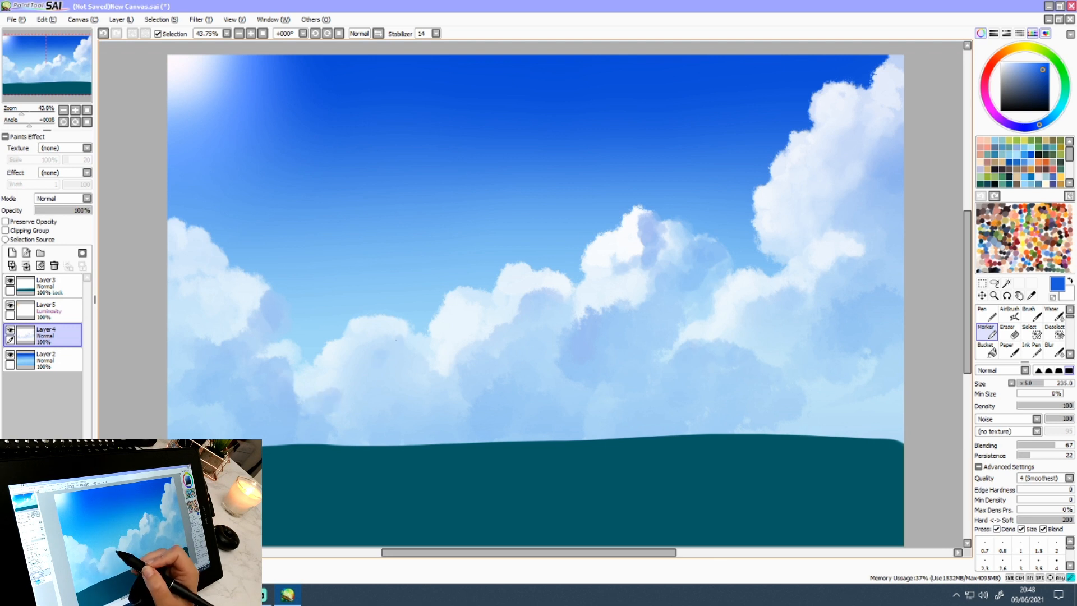
mouse_move(396, 340)
mouse_down()
mouse_move(365, 365)
mouse_move(369, 390)
mouse_move(357, 401)
mouse_move(382, 401)
mouse_move(330, 412)
mouse_move(326, 387)
mouse_up()
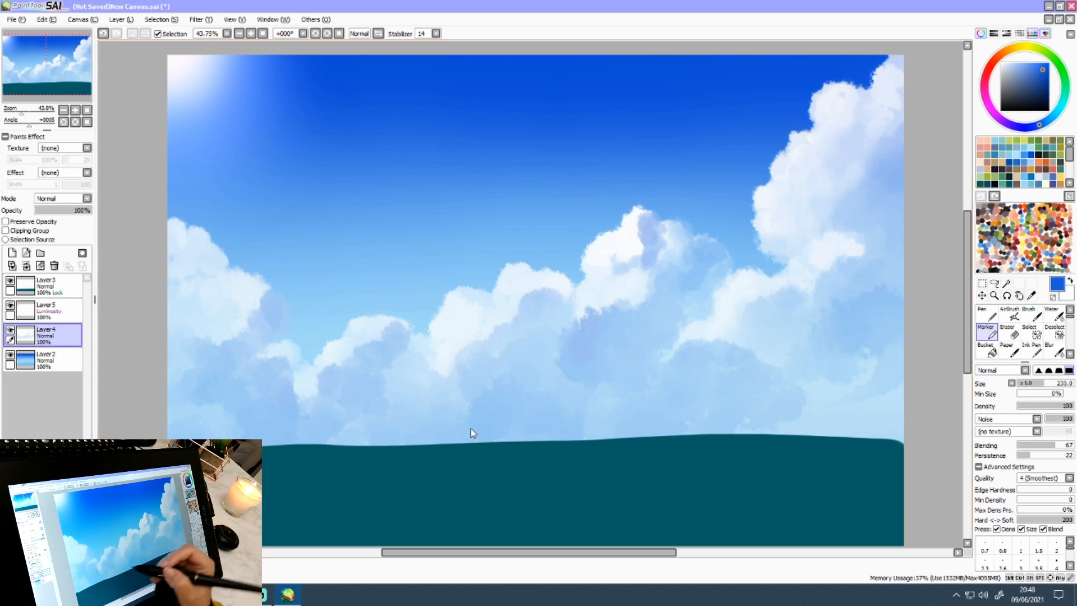
click(1055, 315)
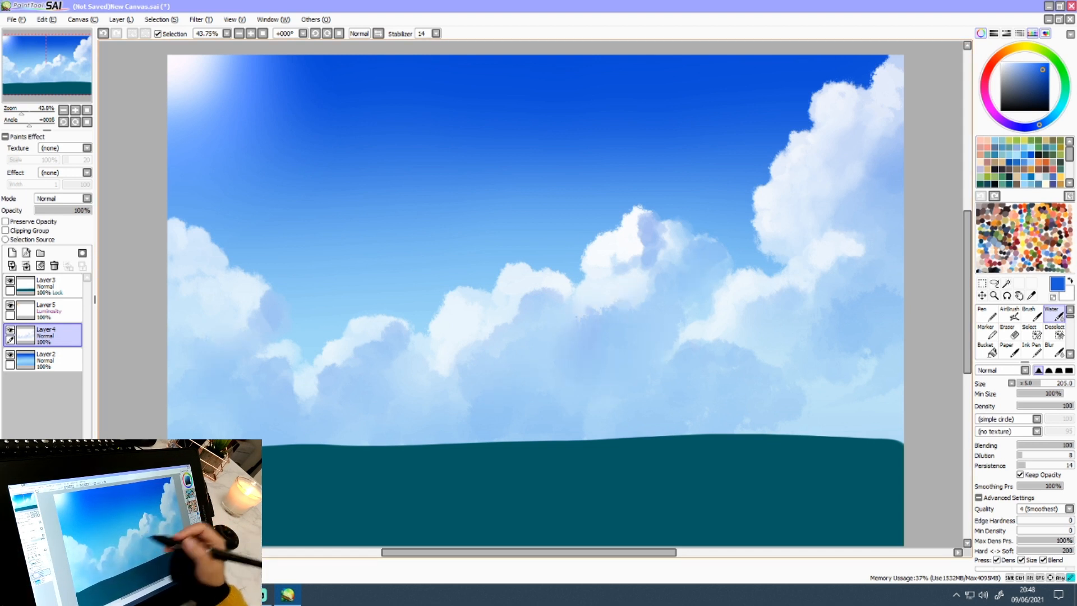
- Paint a near-white puffy highlight across the lower middle clouds with the Marker at size 145 and blending 13
click(986, 332)
drag(1075, 384, 1039, 385)
drag(1008, 66, 1000, 62)
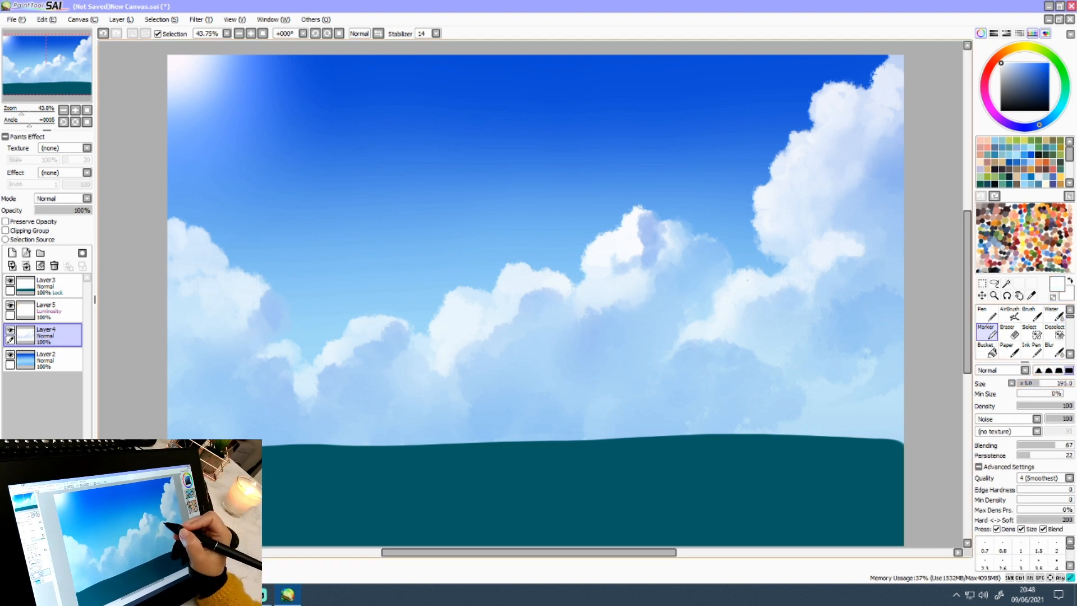
click(1031, 384)
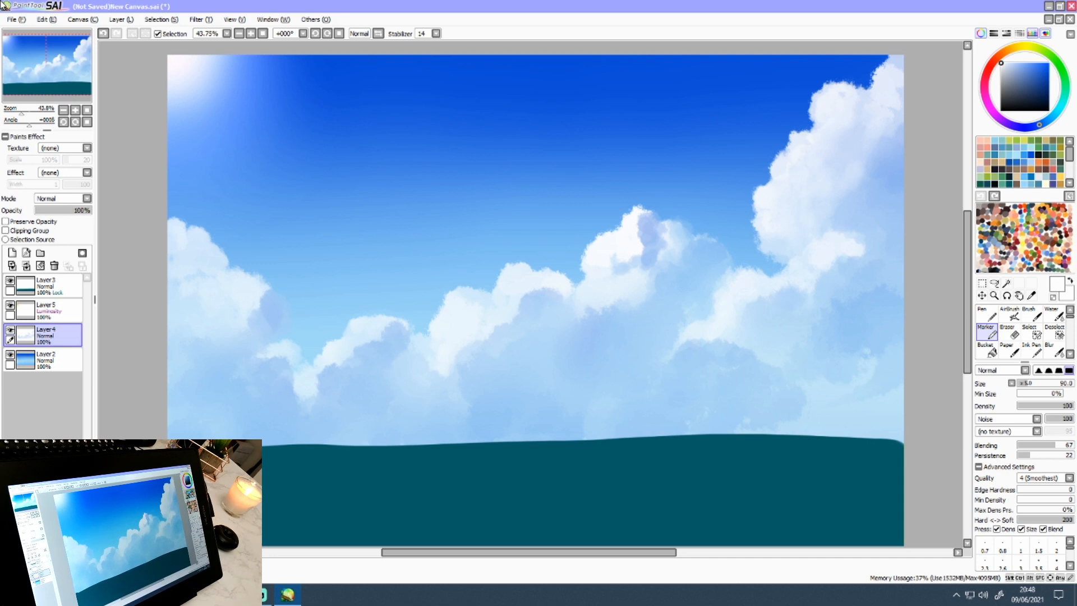
mouse_move(581, 367)
mouse_down()
mouse_move(600, 381)
mouse_move(494, 404)
mouse_move(640, 371)
mouse_move(566, 399)
mouse_up()
key(ctrl+z)
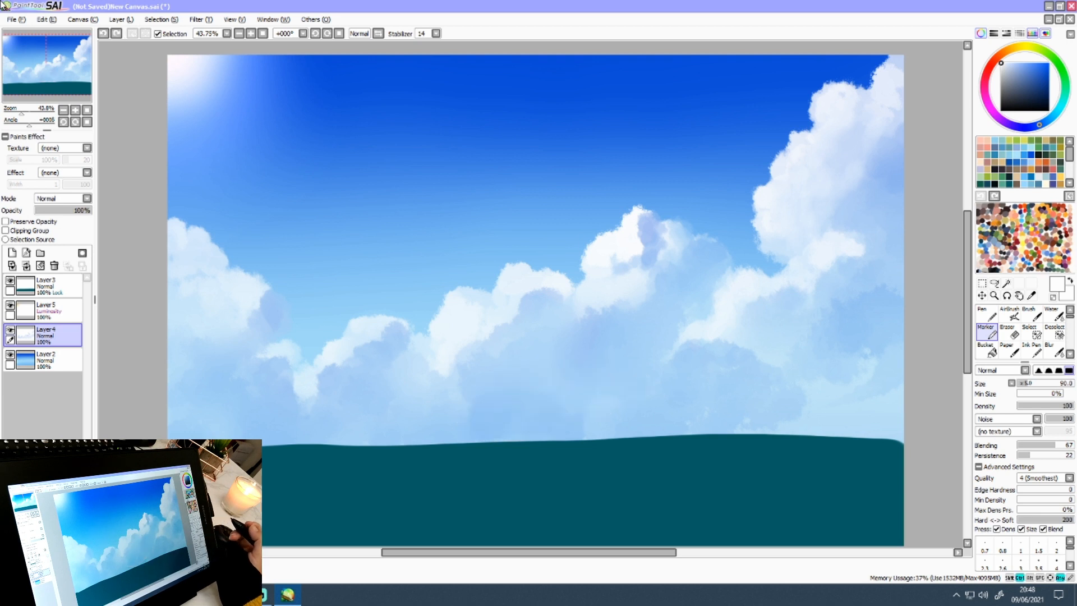
click(1033, 384)
click(1033, 445)
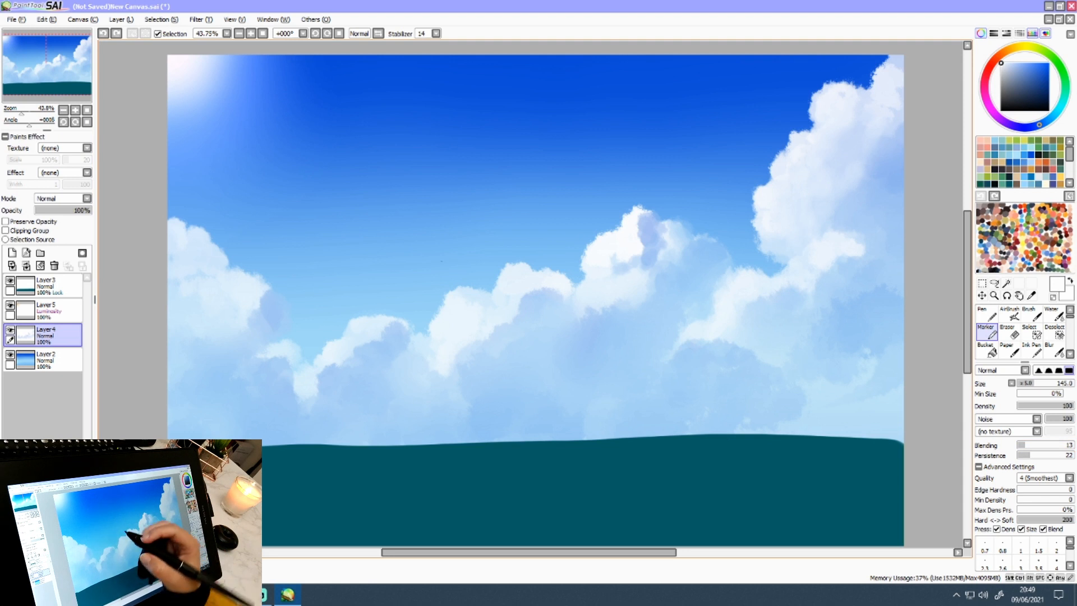
mouse_move(426, 343)
mouse_down()
mouse_move(484, 394)
mouse_move(463, 380)
mouse_move(479, 392)
mouse_move(469, 380)
mouse_move(482, 389)
mouse_move(536, 375)
mouse_move(508, 371)
mouse_move(537, 365)
mouse_move(547, 349)
mouse_move(572, 357)
mouse_move(565, 379)
mouse_move(549, 370)
mouse_move(502, 381)
mouse_up()
mouse_move(571, 370)
mouse_down()
mouse_move(662, 401)
mouse_move(619, 396)
mouse_move(660, 386)
mouse_up()
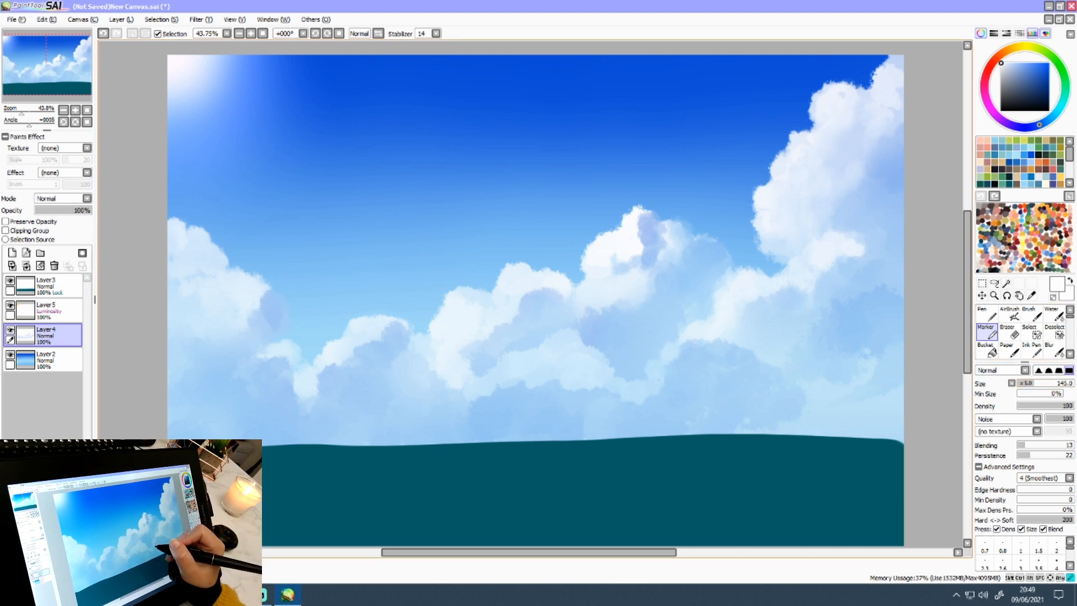
- Refine the lower highlight's edges with Marker size 55 and extend a wispy near-white trail down toward the hill
drag(1031, 384, 1023, 384)
drag(656, 364, 653, 368)
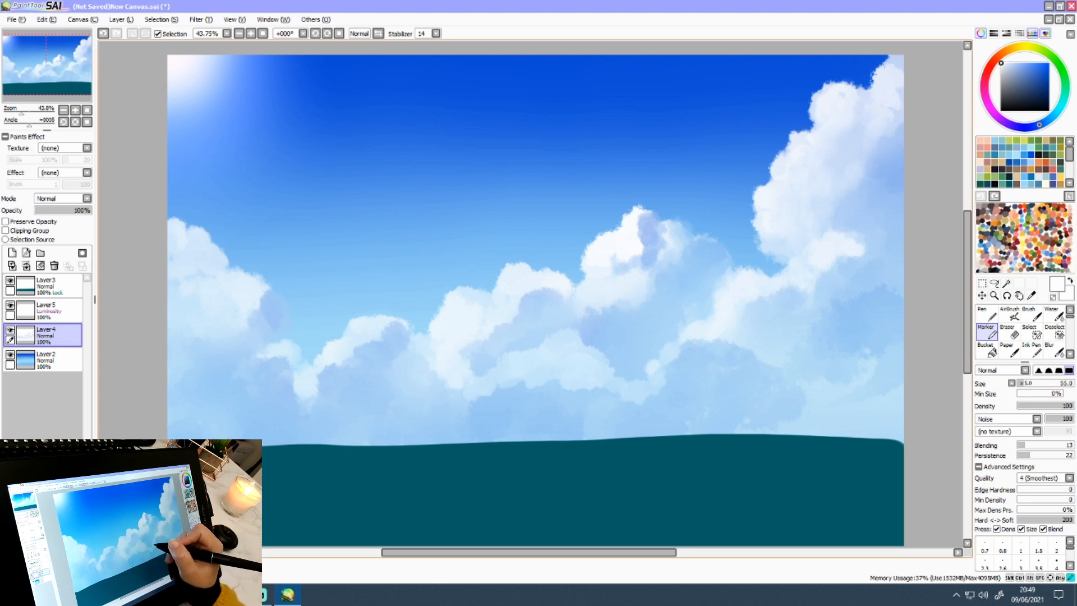
mouse_move(568, 335)
mouse_down()
mouse_move(535, 356)
mouse_move(552, 375)
mouse_move(544, 345)
mouse_up()
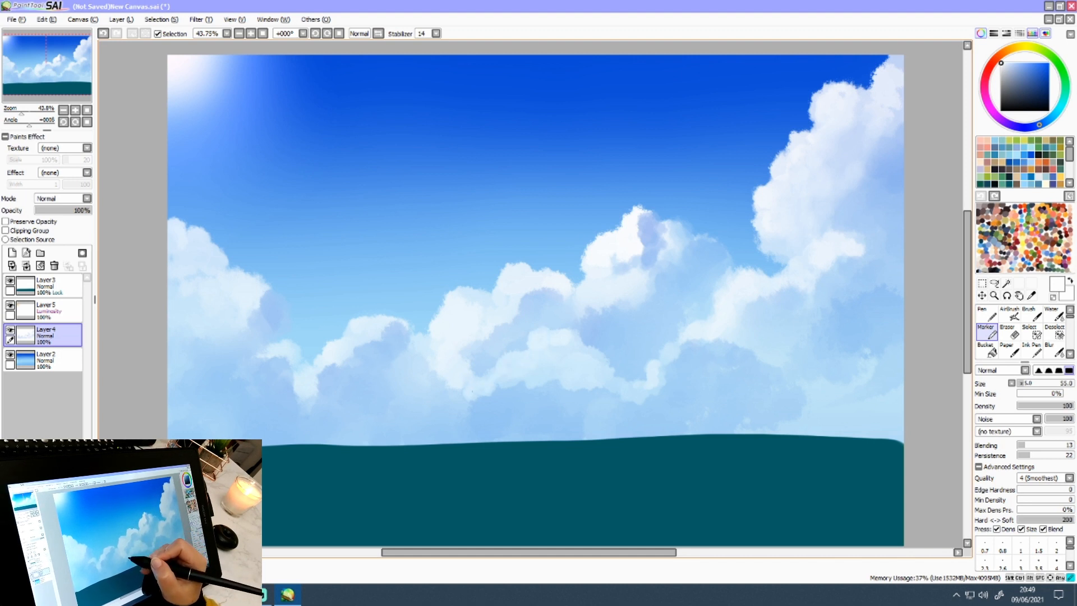
mouse_move(457, 397)
mouse_down()
mouse_move(402, 432)
mouse_move(413, 438)
mouse_move(385, 437)
mouse_move(419, 427)
mouse_up()
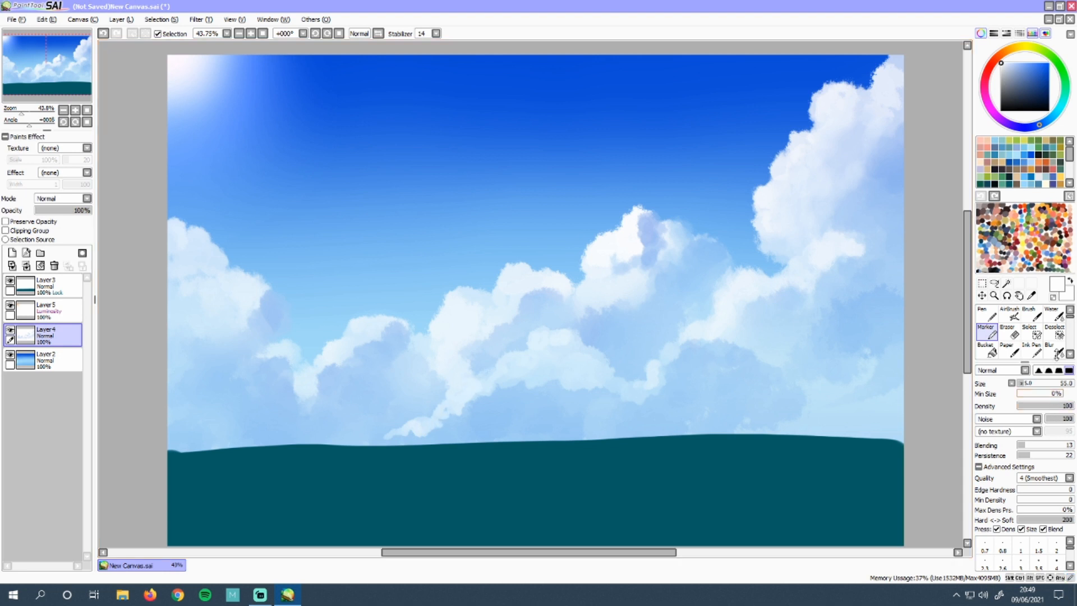
- Soften the underside of the lower middle highlight with Marker size 280 and light blues sampled from the clouds, undoing unwanted strokes
click(1049, 384)
mouse_move(511, 389)
mouse_down()
mouse_move(498, 361)
mouse_move(489, 372)
mouse_move(510, 403)
mouse_move(545, 388)
mouse_up()
key(ctrl+z)
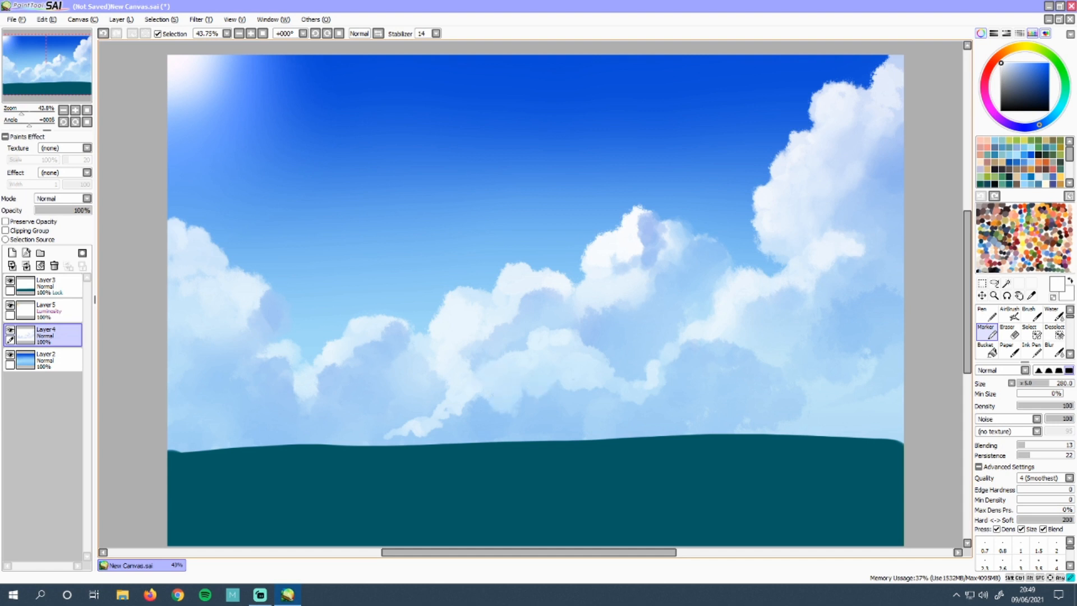
drag(481, 400, 465, 415)
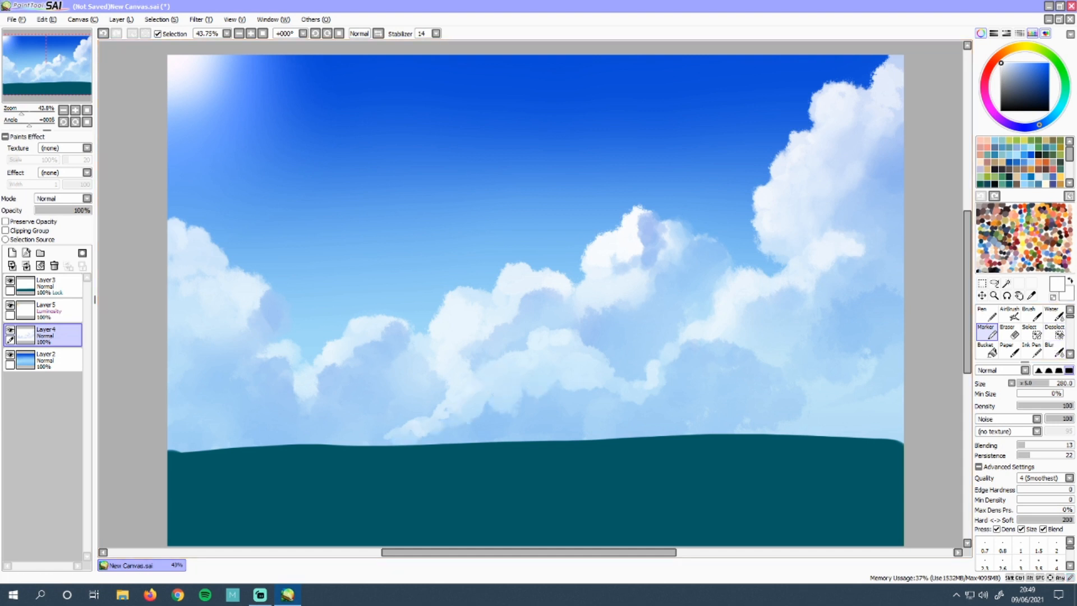
drag(506, 413, 484, 424)
drag(540, 400, 469, 419)
right_click(581, 405)
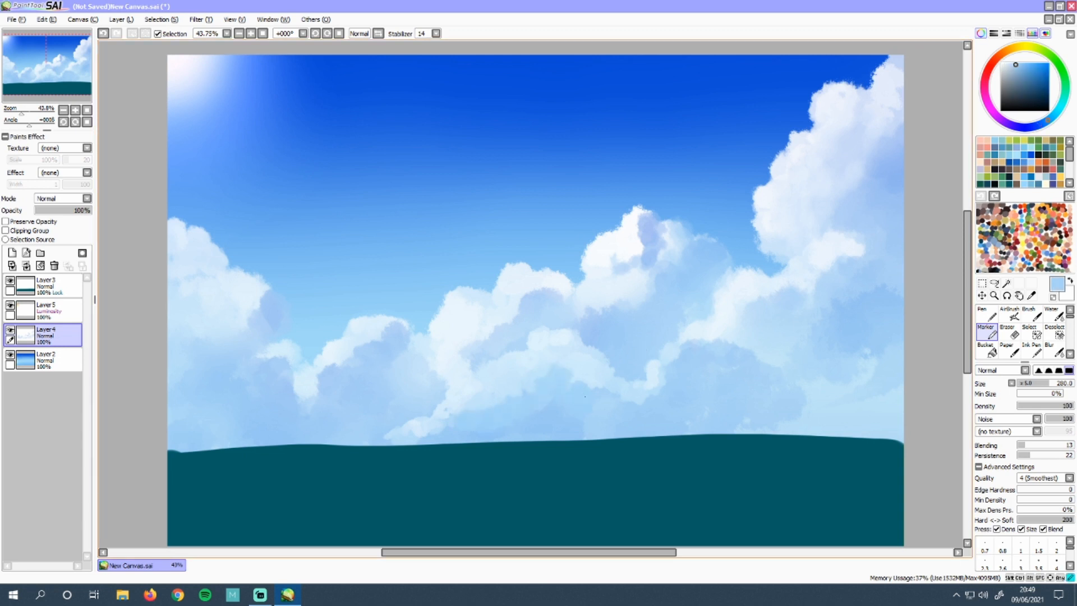
right_click(556, 297)
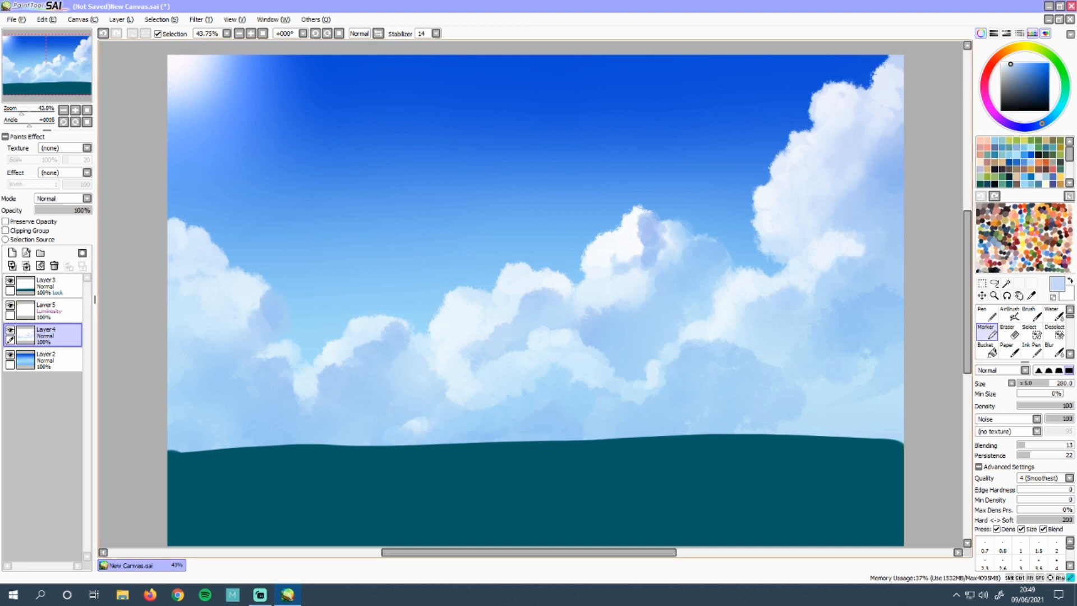
key(ctrl+z)
drag(508, 390, 519, 387)
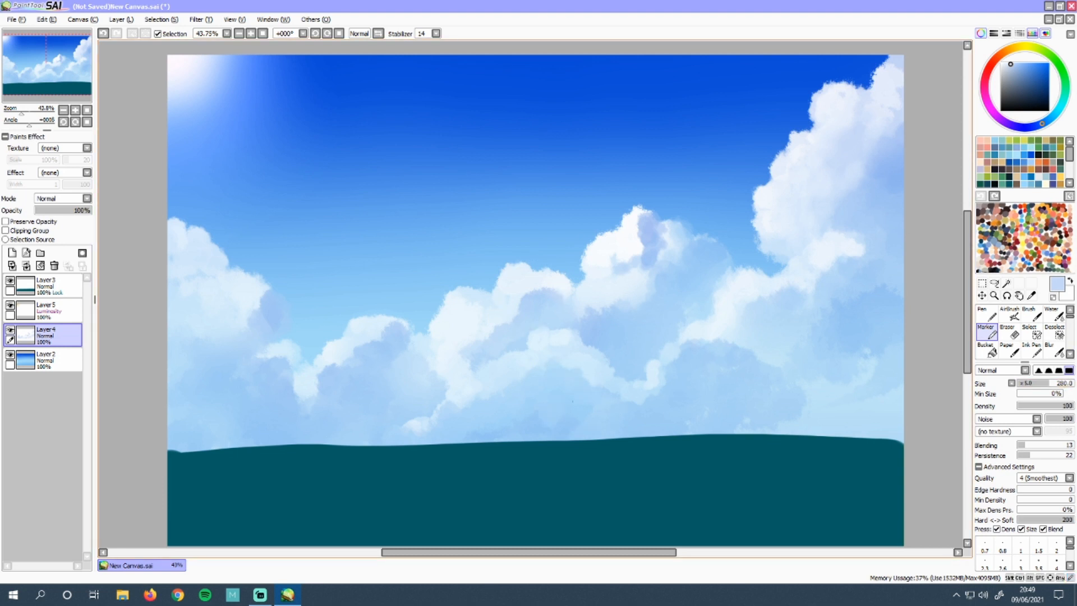
- Paint sampled sky-blue shading beneath the lower middle highlight with a larger Marker, and soften it with the Water brush
click(1054, 385)
alt+click(492, 154)
mouse_move(606, 428)
mouse_down()
mouse_move(587, 389)
mouse_move(513, 386)
mouse_move(545, 367)
mouse_move(439, 424)
mouse_move(499, 393)
mouse_move(457, 411)
mouse_up()
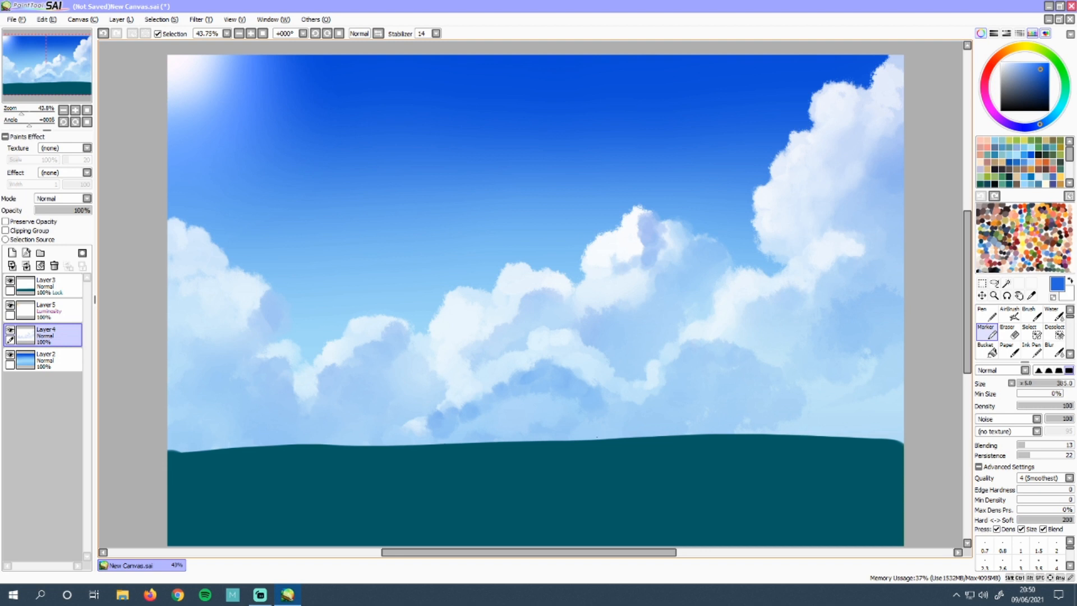
drag(600, 386, 635, 407)
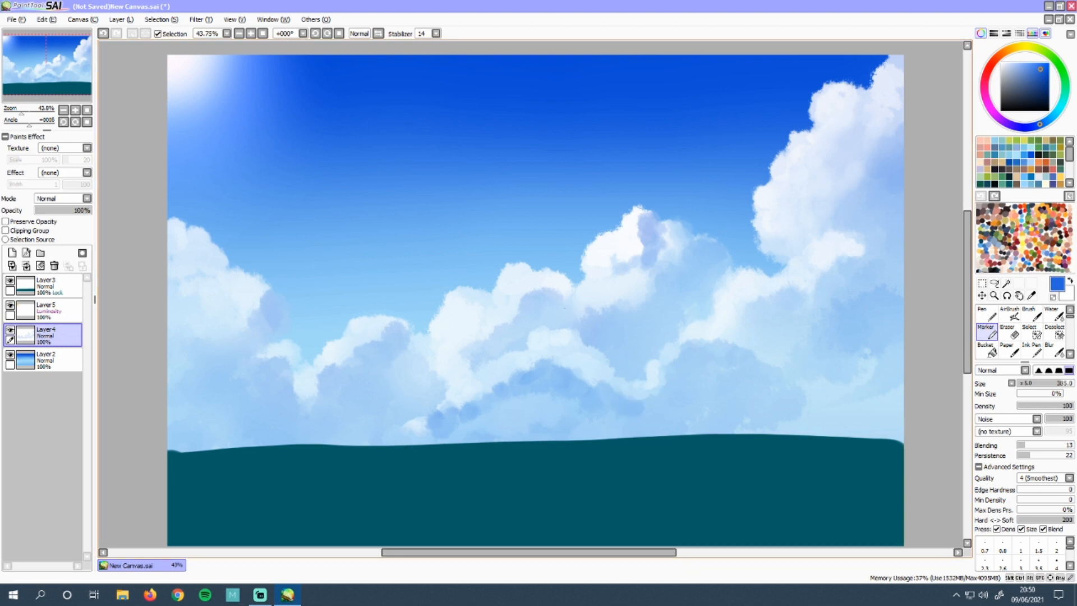
click(1038, 68)
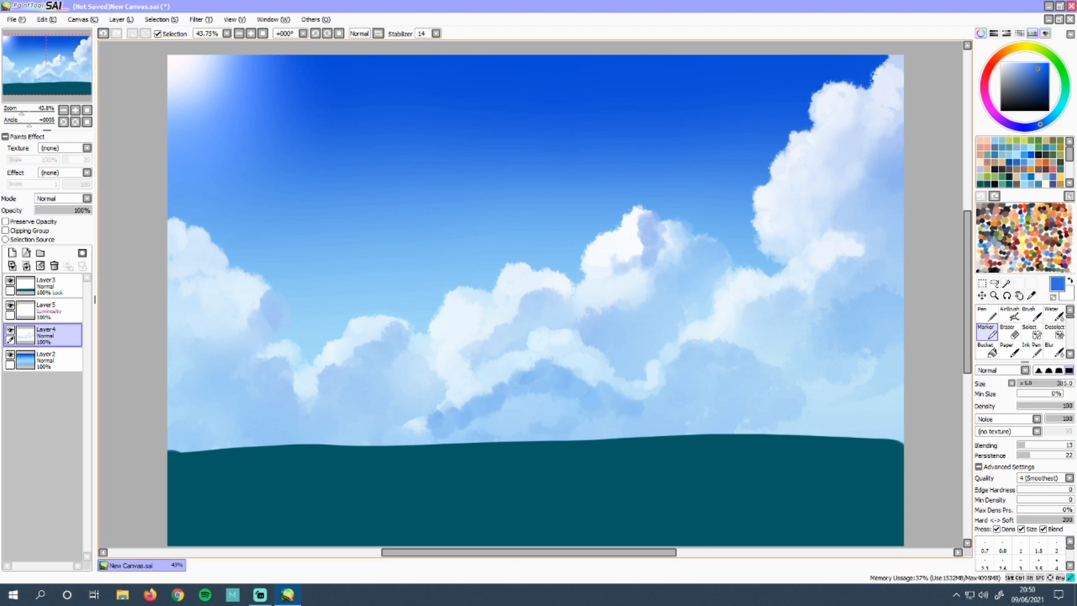
click(1055, 316)
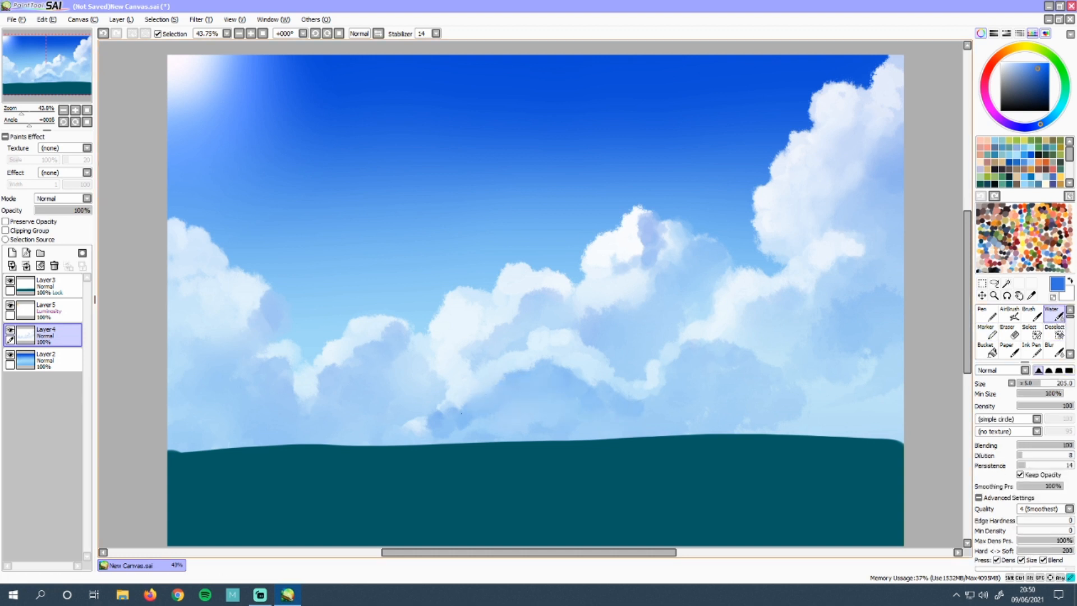
drag(462, 413, 440, 443)
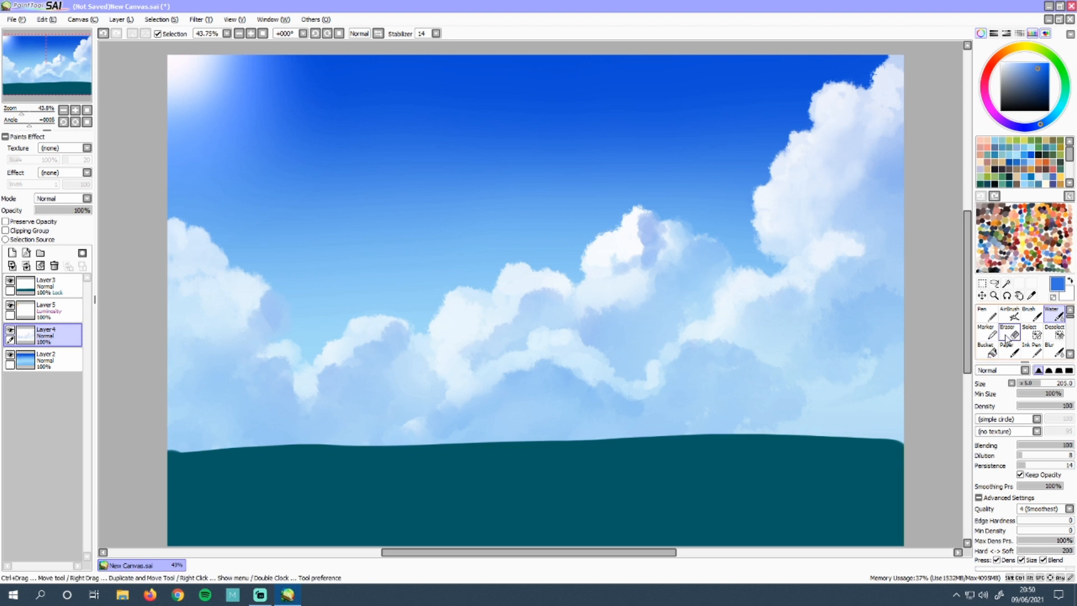
click(987, 332)
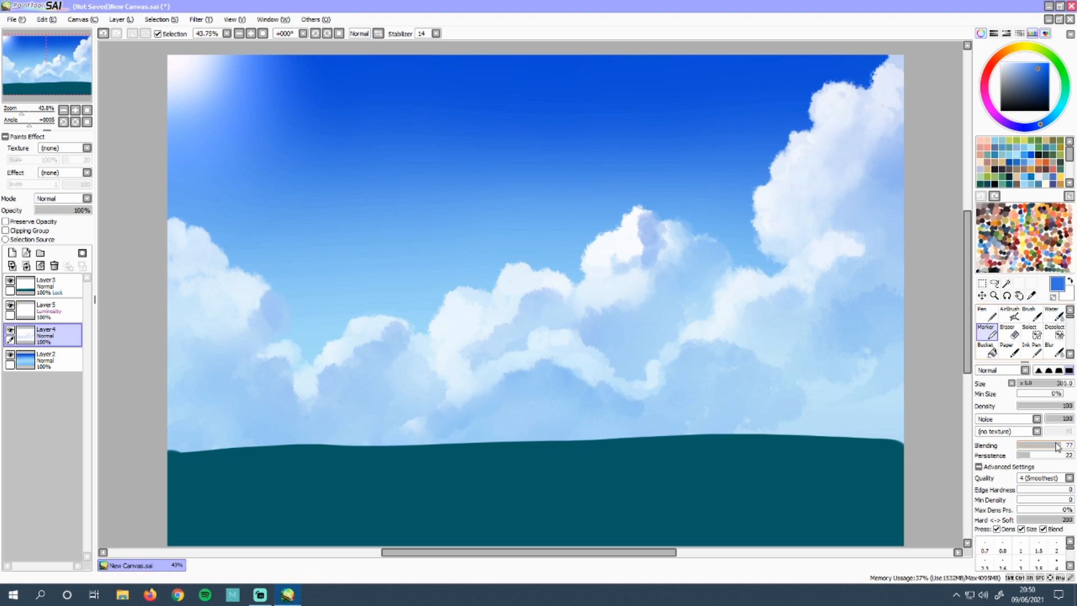
drag(1059, 386, 1048, 384)
mouse_move(527, 356)
mouse_down()
mouse_move(549, 353)
mouse_move(519, 278)
mouse_move(530, 340)
mouse_move(491, 371)
mouse_up()
key(ctrl+z)
key(ctrl+z)
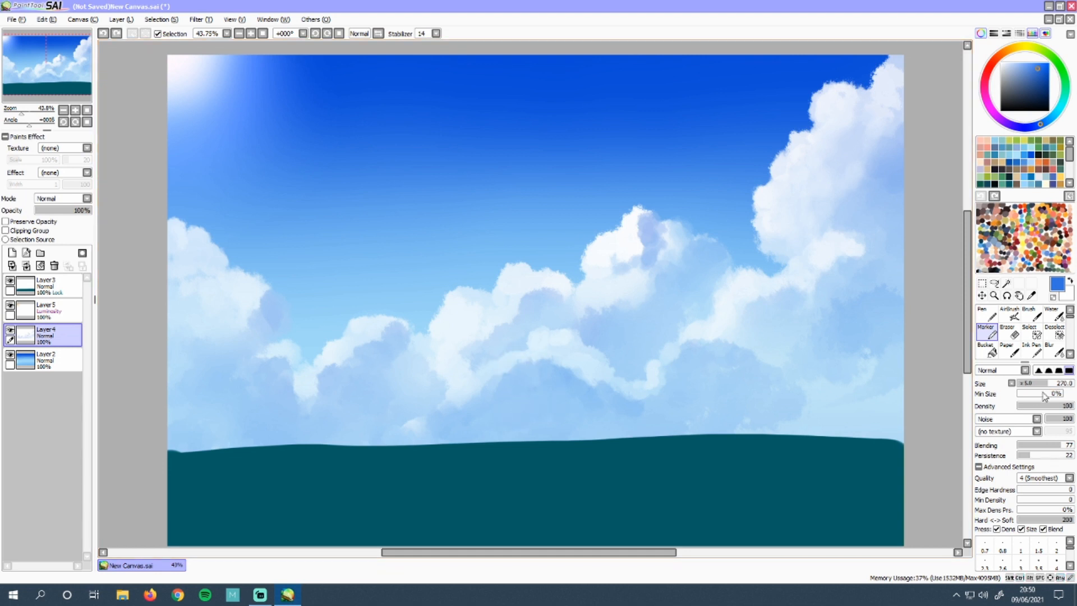
- Extend the lower middle highlight in near-white down to the hill with Marker size 160 and blending 15, undoing unwanted strokes
drag(1045, 384, 1035, 384)
drag(502, 359, 480, 373)
key(ctrl+z)
drag(1024, 74, 1001, 63)
mouse_move(485, 363)
mouse_down()
mouse_move(480, 393)
mouse_move(448, 421)
mouse_up()
key(ctrl+z)
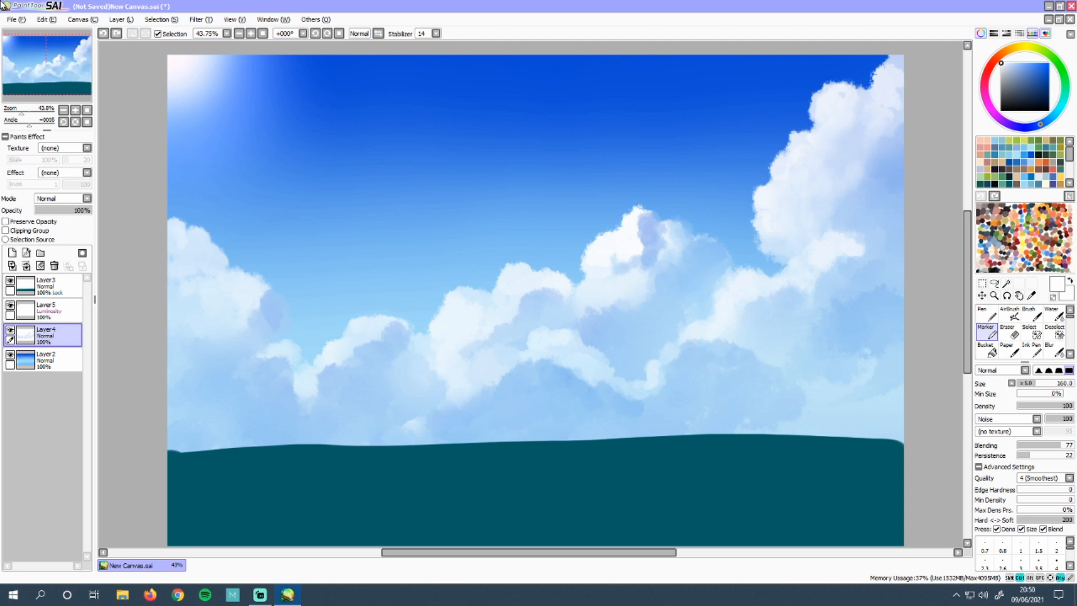
drag(1047, 445, 1026, 445)
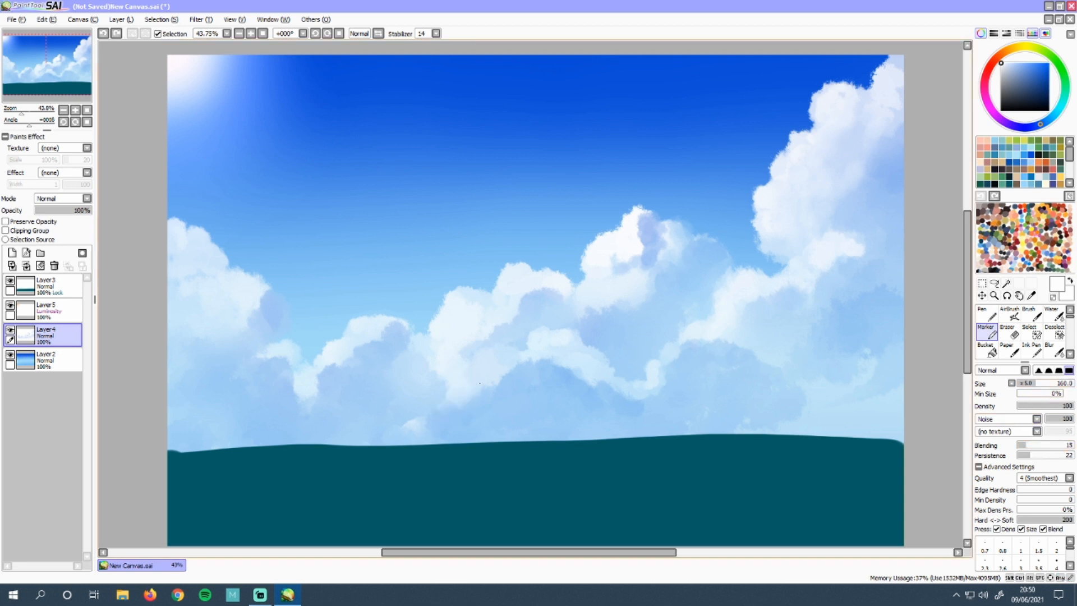
mouse_move(467, 369)
mouse_down()
mouse_move(492, 356)
mouse_move(474, 393)
mouse_move(434, 404)
mouse_move(436, 428)
mouse_move(436, 408)
mouse_move(410, 434)
mouse_move(376, 438)
mouse_up()
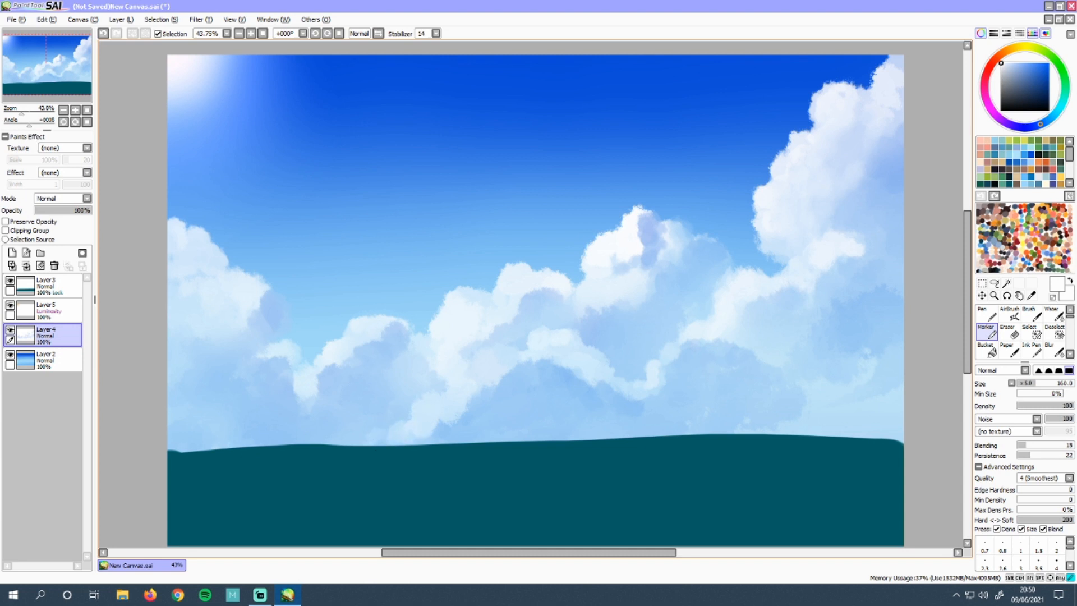
- Lighten the area below the middle clouds with a large Marker, and blend it across the lower clouds with the Water brush
mouse_move(477, 401)
mouse_down()
mouse_move(518, 362)
mouse_move(506, 352)
mouse_move(498, 362)
mouse_move(577, 383)
mouse_up()
click(1060, 383)
mouse_move(704, 350)
mouse_down()
mouse_move(658, 377)
mouse_move(754, 355)
mouse_move(655, 402)
mouse_move(550, 387)
mouse_up()
click(1054, 314)
drag(462, 421, 611, 416)
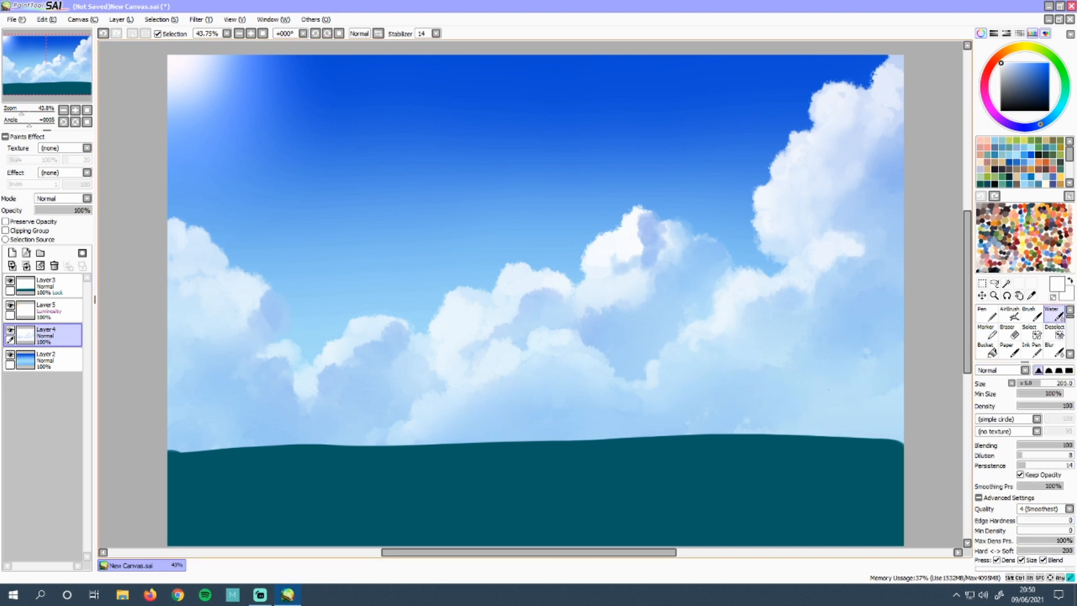
drag(829, 390, 743, 419)
click(987, 332)
mouse_move(640, 229)
mouse_down()
mouse_move(655, 250)
mouse_move(682, 237)
mouse_move(695, 251)
mouse_up()
key(ctrl+z)
key(ctrl+z)
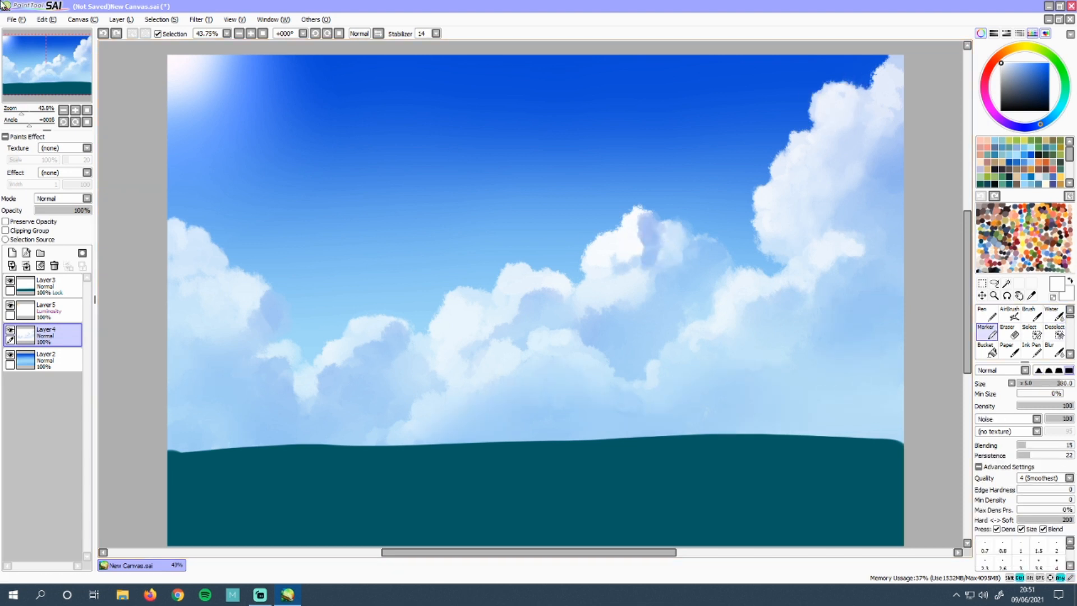
click(1009, 332)
key(ctrl+z)
- Paint near-white highlights over the tall right cloud's base and shaded flank with Marker size 170
mouse_move(857, 236)
mouse_down()
mouse_move(904, 251)
mouse_move(834, 294)
mouse_up()
click(986, 332)
click(1036, 383)
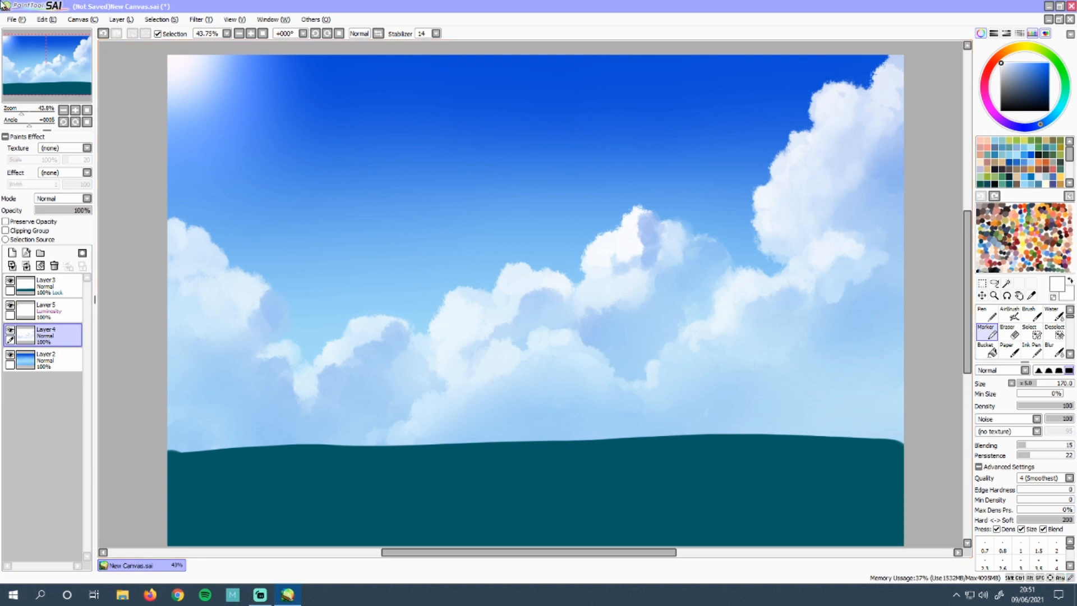
drag(881, 267, 889, 234)
drag(843, 195, 893, 128)
mouse_move(883, 144)
mouse_down()
mouse_move(876, 176)
mouse_move(783, 224)
mouse_up()
mouse_move(865, 208)
mouse_down()
mouse_move(893, 139)
mouse_move(888, 197)
mouse_up()
- Refine the near-white ridge descending from the tall right cloud with Marker size 85, undoing a stray stroke near the hill
click(1055, 315)
click(987, 350)
click(987, 332)
click(1026, 383)
drag(735, 269, 706, 313)
drag(686, 323, 646, 365)
drag(642, 389, 657, 395)
drag(383, 435, 352, 442)
key(ctrl+z)
- Paint near-white highlights along the left cloud's lower band, undoing the last stroke
drag(178, 314, 223, 342)
mouse_move(187, 314)
mouse_down()
mouse_move(170, 334)
mouse_move(241, 358)
mouse_up()
drag(218, 349, 258, 373)
key(ctrl+z)
- Flip the canvas view horizontally and brighten the puffy upper part of the cloud under the sun
key(h)
mouse_move(892, 214)
mouse_down()
mouse_move(875, 235)
mouse_move(837, 247)
mouse_up()
drag(816, 264, 802, 277)
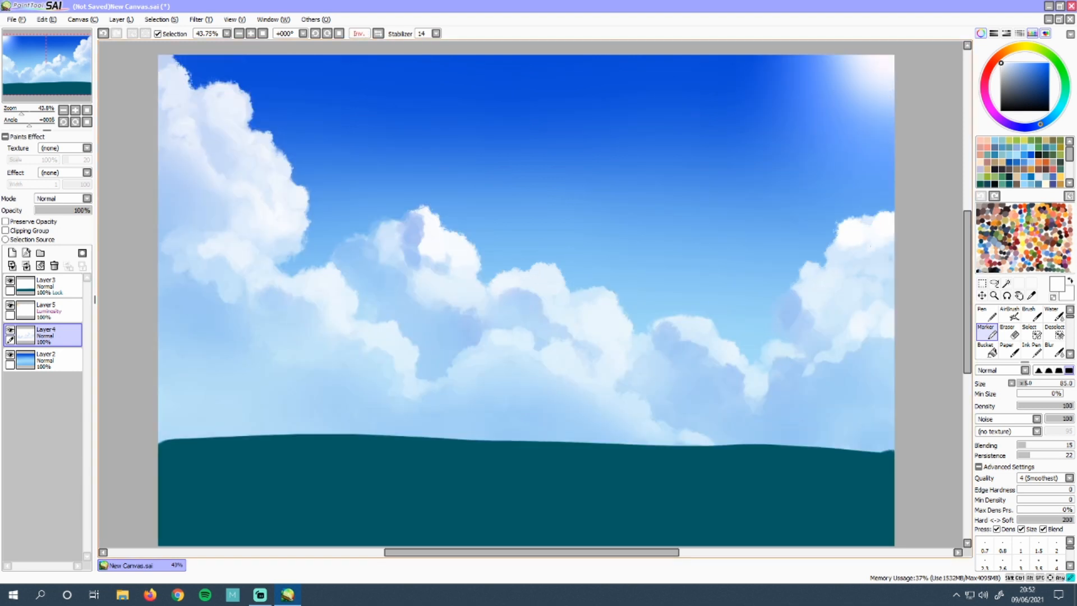
key(ctrl+z)
drag(856, 251, 794, 284)
mouse_move(831, 256)
mouse_down()
mouse_move(856, 280)
mouse_move(859, 259)
mouse_up()
- Adjust the Marker size and build up near-white highlights on the low cloud beside the sun-side cloud, raising its top
click(1023, 383)
key(ctrl+z)
mouse_move(774, 353)
mouse_down()
mouse_move(756, 367)
mouse_move(754, 390)
mouse_up()
drag(710, 326, 715, 337)
click(1034, 383)
drag(662, 315, 681, 308)
mouse_move(673, 300)
mouse_down()
mouse_move(632, 328)
mouse_move(677, 344)
mouse_up()
- Paint a new near-white puffy cloud low above the hill, below the tall cloud
drag(168, 345, 197, 371)
drag(183, 337, 238, 388)
drag(224, 384, 201, 395)
drag(266, 381, 300, 407)
drag(260, 367, 334, 407)
drag(303, 364, 232, 412)
mouse_move(320, 402)
mouse_down()
mouse_move(416, 429)
mouse_move(280, 413)
mouse_up()
- Blend the base of the new low cloud toward the hill with the Water brush, undoing an unwanted stroke
click(1054, 314)
drag(266, 376, 286, 415)
drag(348, 404, 412, 427)
click(986, 314)
key(ctrl+z)
- Restore the unflipped view and strengthen the near-white highlight trail from the lower middle cloud to the hill with Marker size 110
click(1032, 314)
click(1032, 383)
click(986, 332)
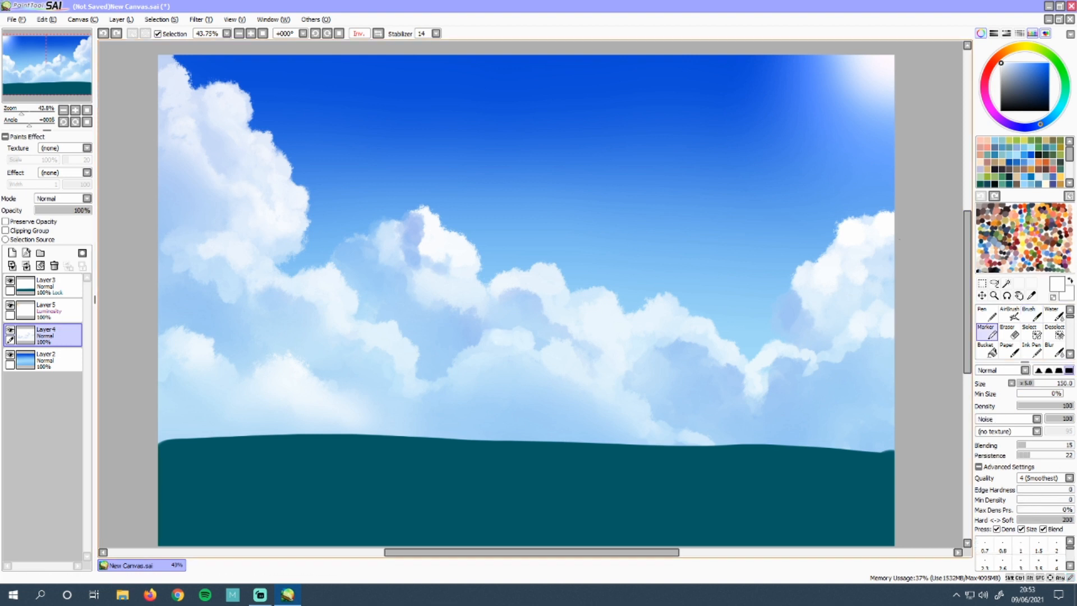
key(h)
drag(505, 336, 349, 442)
- Add a new layer and rework the lower middle cloud's underside and the neighbouring ridge with sampled light blue
click(12, 253)
mouse_move(545, 331)
mouse_down()
mouse_move(438, 416)
mouse_move(505, 375)
mouse_up()
right_click(441, 439)
mouse_move(513, 373)
mouse_down()
mouse_move(566, 365)
mouse_move(598, 395)
mouse_up()
drag(718, 351, 682, 370)
- Shade the upper part of the tall right cloud with a sampled sky blue and Marker blending 73
mouse_move(853, 98)
mouse_down()
mouse_move(856, 143)
mouse_move(867, 111)
mouse_move(858, 116)
mouse_up()
right_click(841, 73)
key(ctrl+z)
click(1058, 445)
mouse_move(865, 117)
mouse_down()
mouse_move(855, 146)
mouse_move(830, 174)
mouse_up()
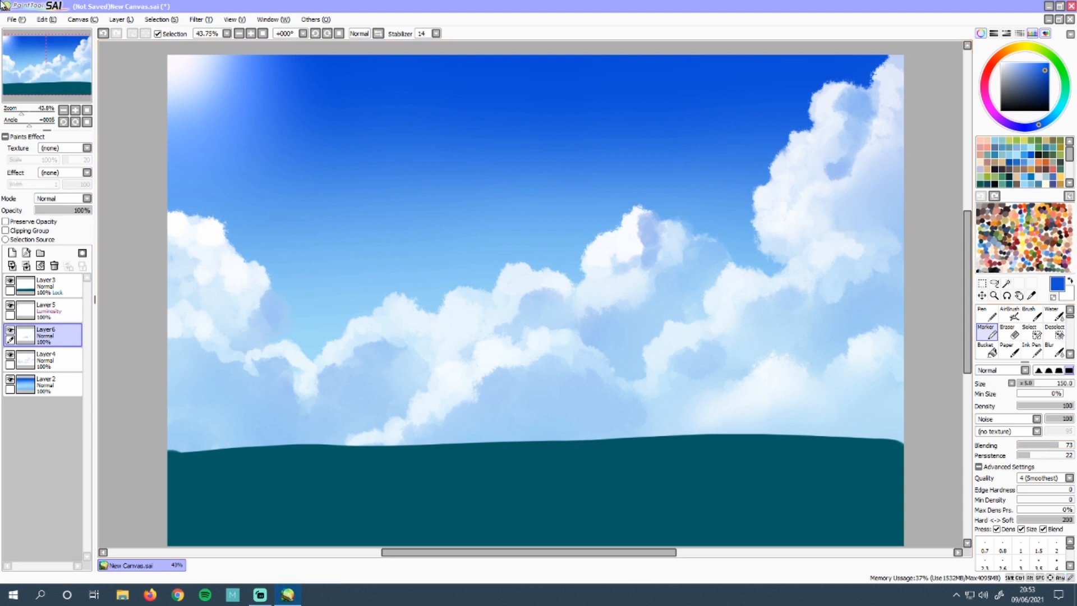
drag(884, 79, 869, 125)
drag(846, 113, 831, 159)
key(ctrl+z)
key(ctrl+z)
- Set the Marker's persistence to 0 and merge the shading layer down into Layer4
click(1018, 456)
click(1032, 314)
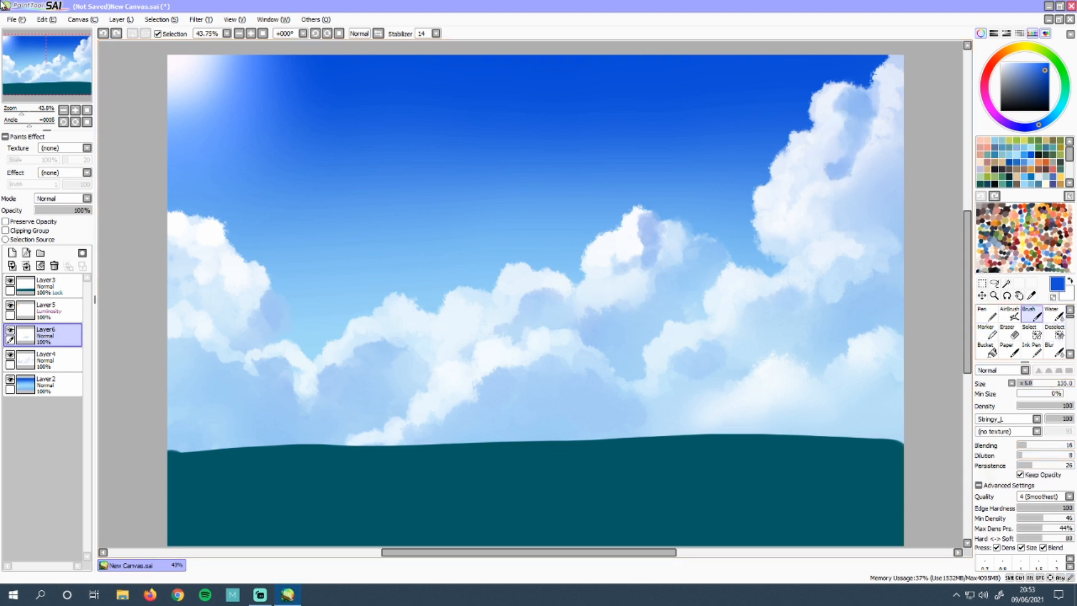
click(1054, 315)
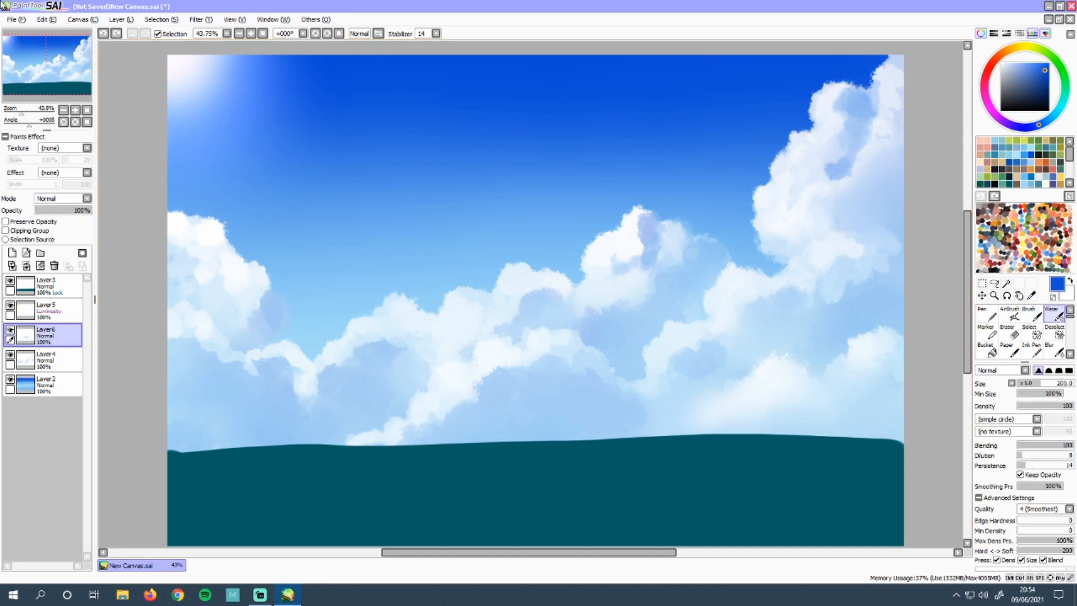
click(26, 266)
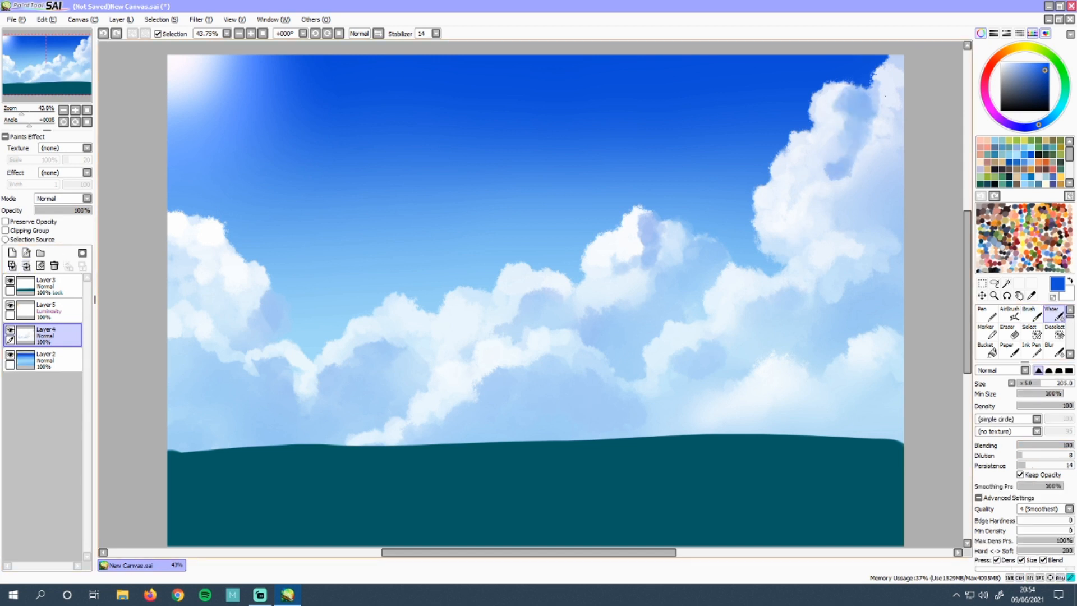
key(ctrl+z)
- Blend the blue shading inside the tall right cloud with the Marker at blending 100 and persistence 0
click(1032, 315)
click(987, 331)
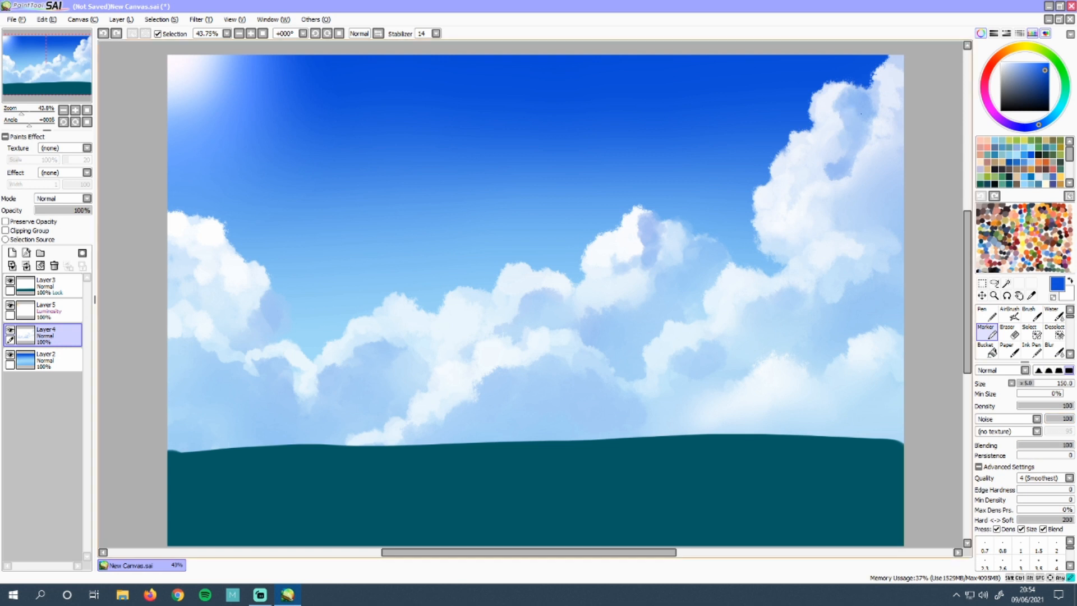
key(ctrl+z)
mouse_move(850, 110)
mouse_down()
mouse_move(834, 101)
mouse_move(848, 123)
mouse_up()
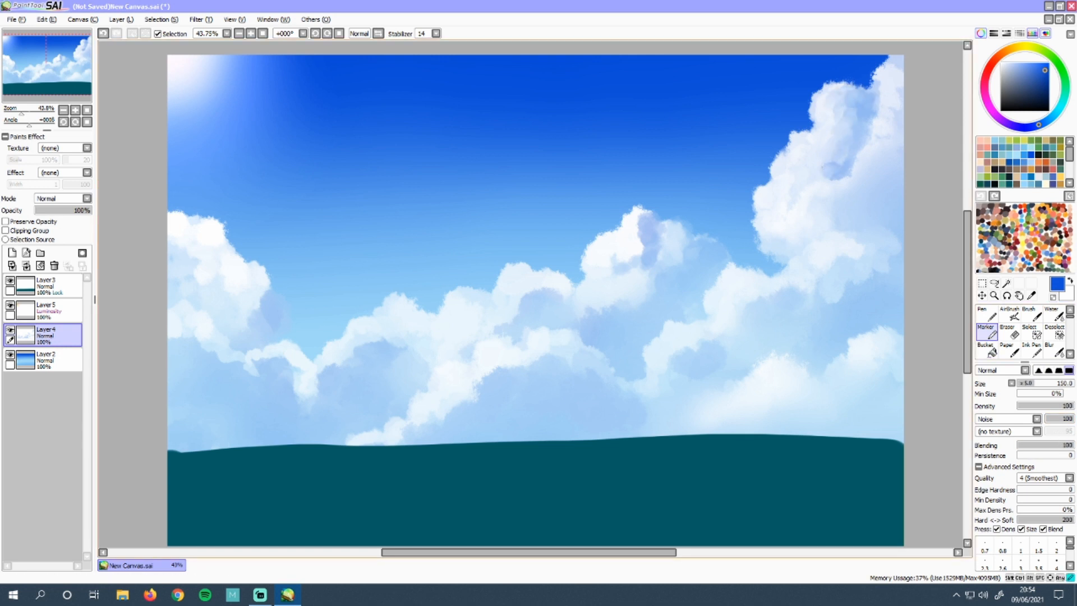
drag(832, 164, 864, 94)
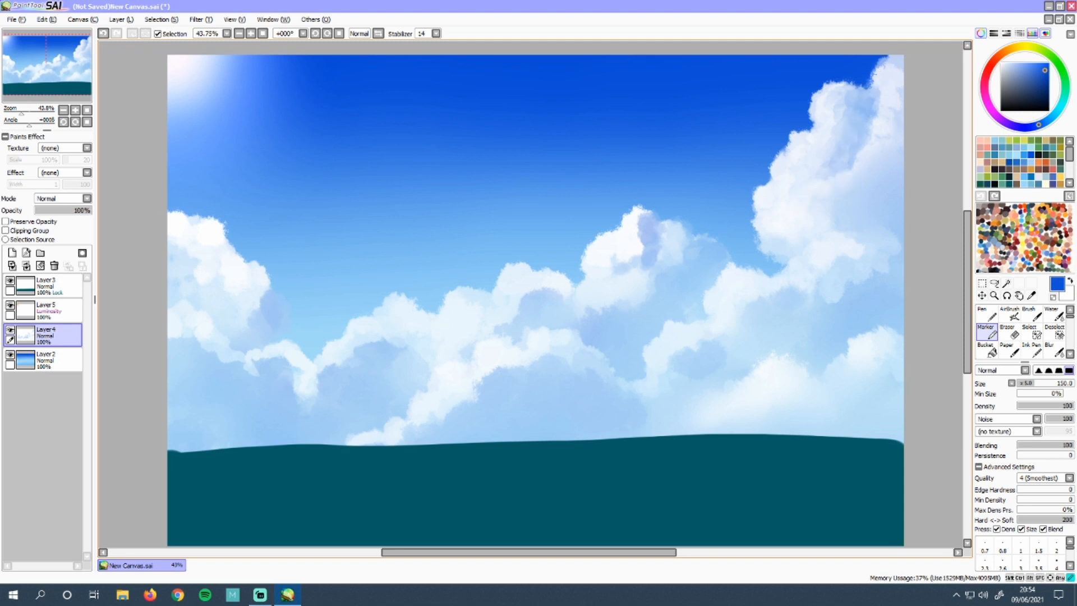
- Set the Marker to blending 100 and persistence 85, undoing test strokes
click(1039, 455)
click(1038, 445)
key(ctrl+z)
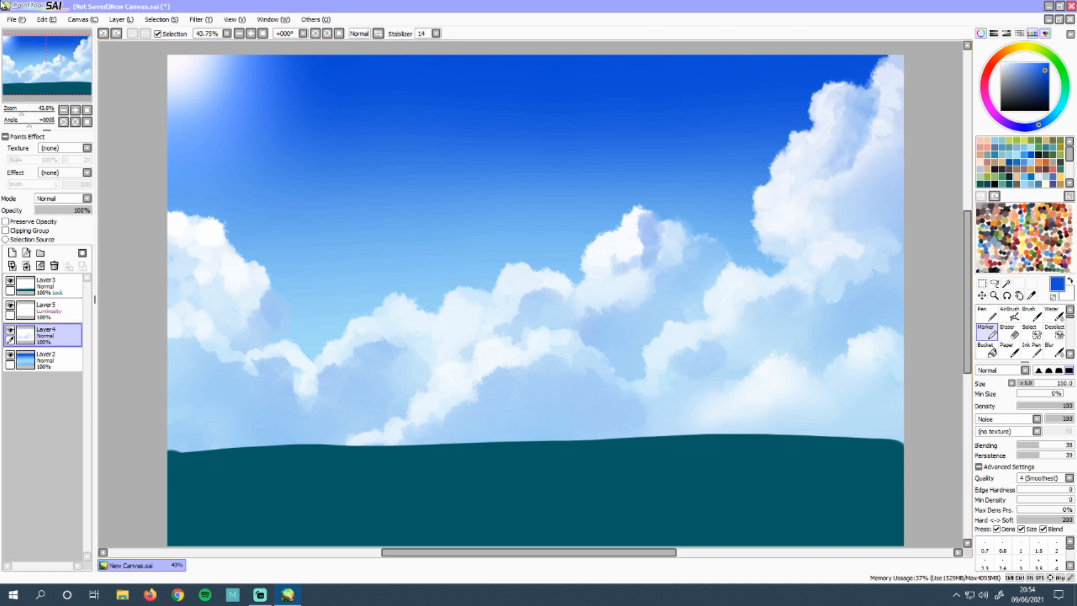
click(1070, 445)
click(1064, 455)
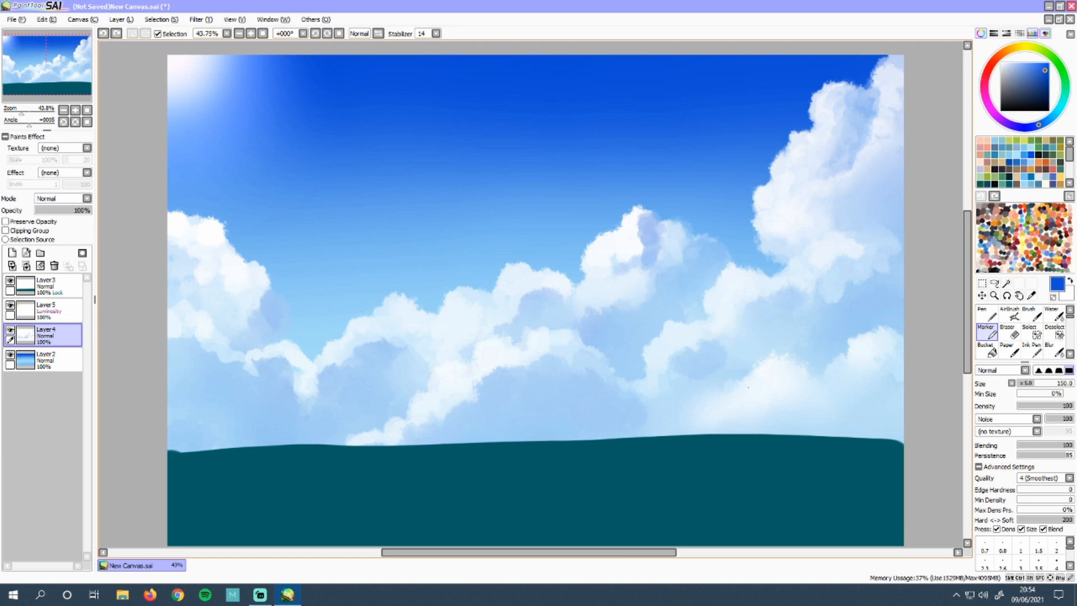
key(ctrl+y)
key(ctrl+z)
drag(792, 364, 858, 317)
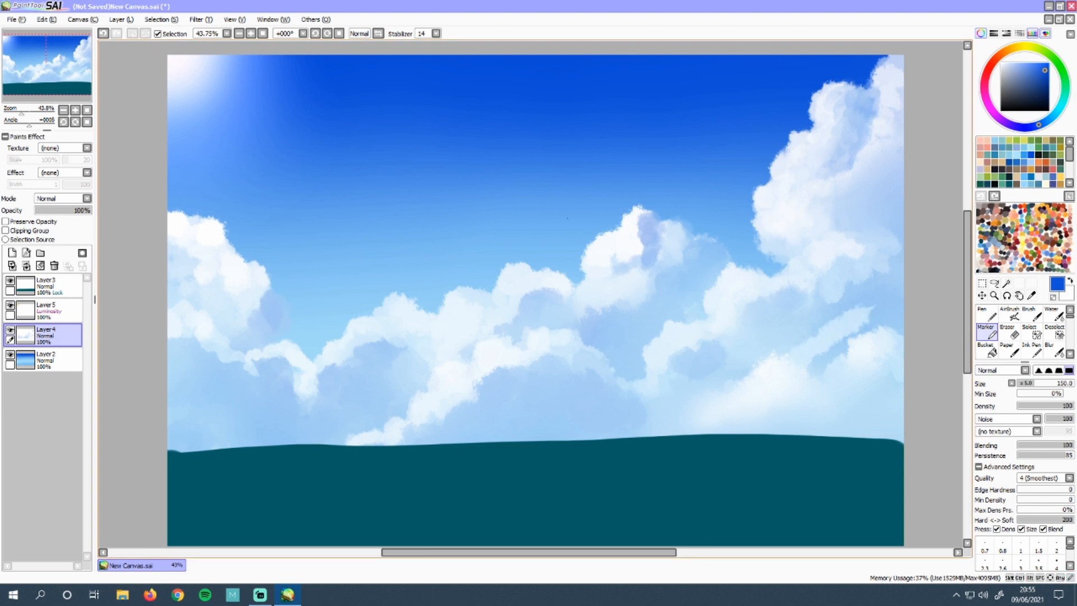
click(39, 368)
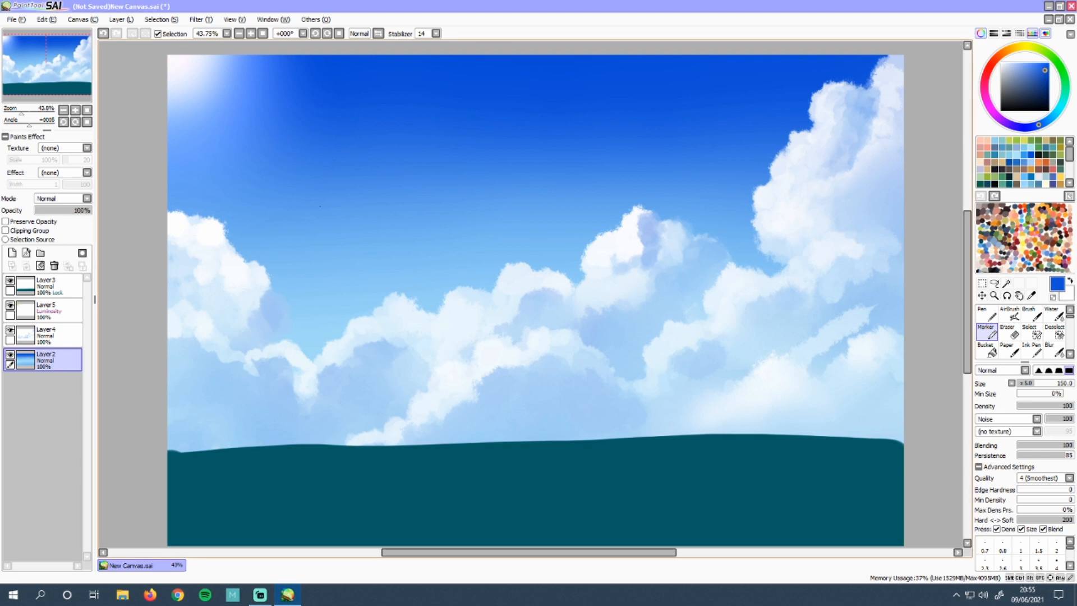
click(45, 335)
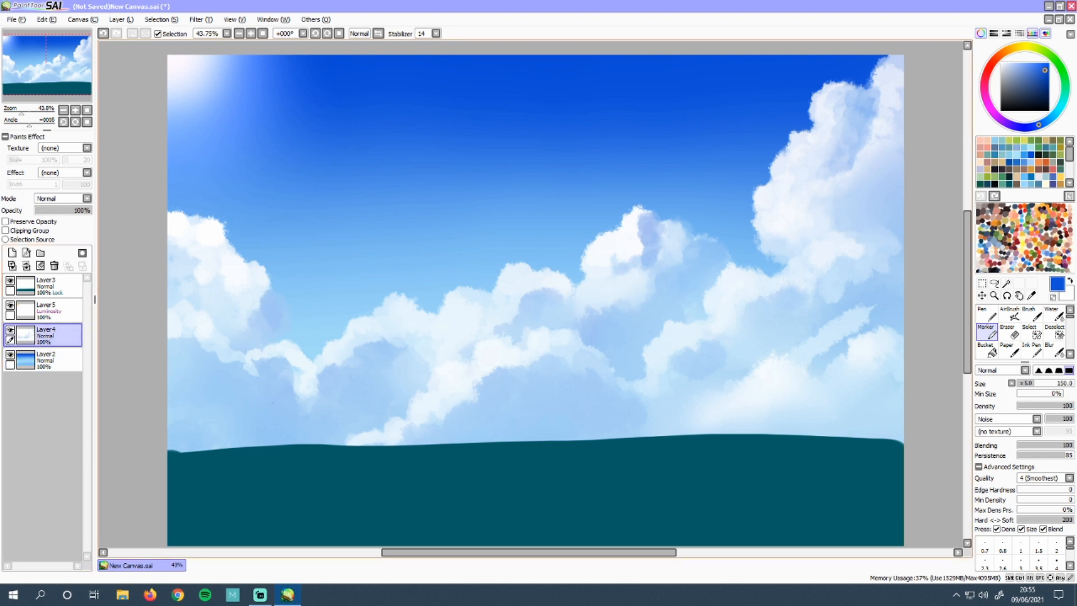
drag(278, 373, 337, 284)
key(ctrl+z)
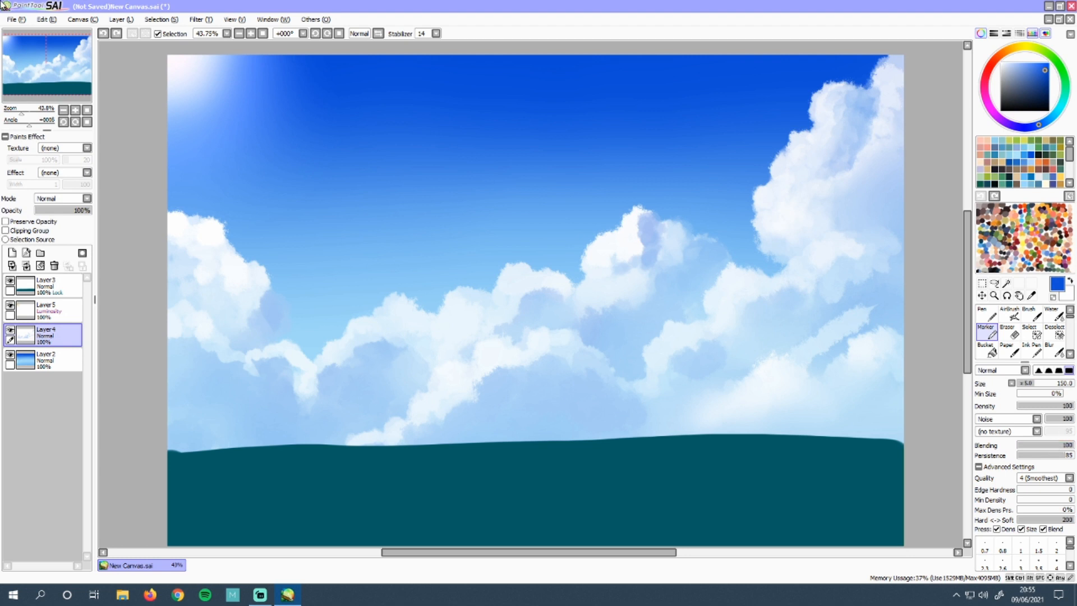
key(ctrl+z)
click(766, 364)
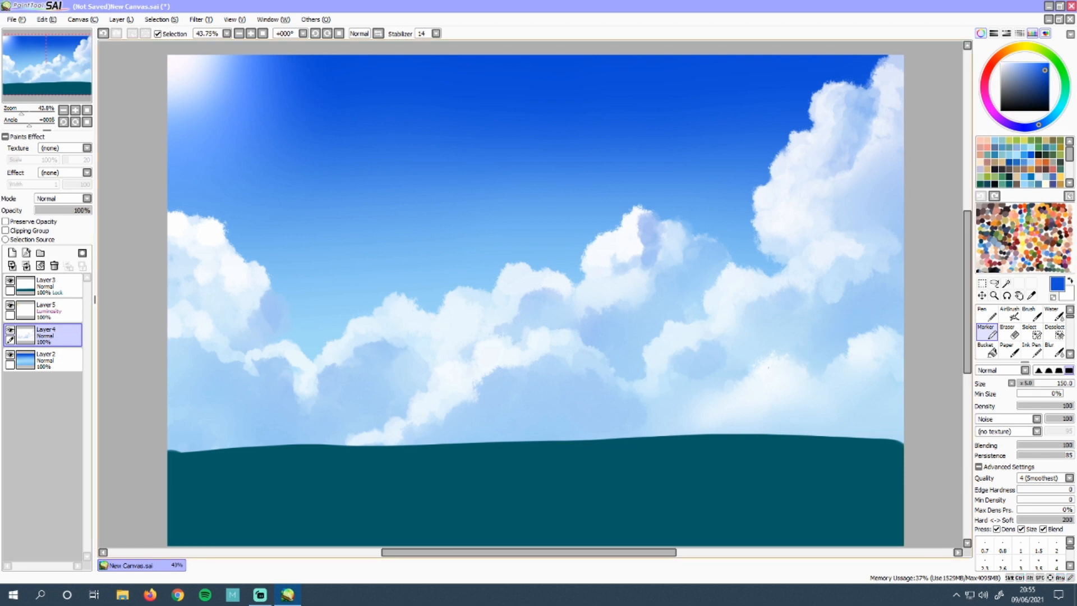
key(ctrl+z)
- Extend the low right cloud's puffy edge down to the hill with Marker size 85, undoing unwanted strokes at its far side
drag(1034, 385, 1027, 384)
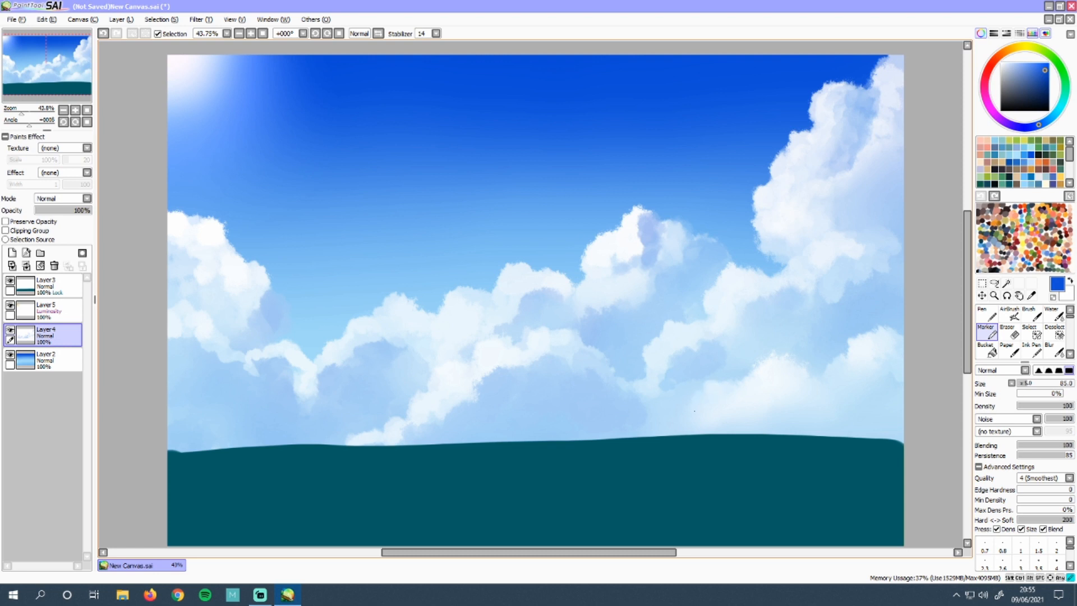
mouse_move(677, 410)
mouse_down()
mouse_move(670, 425)
mouse_move(639, 426)
mouse_up()
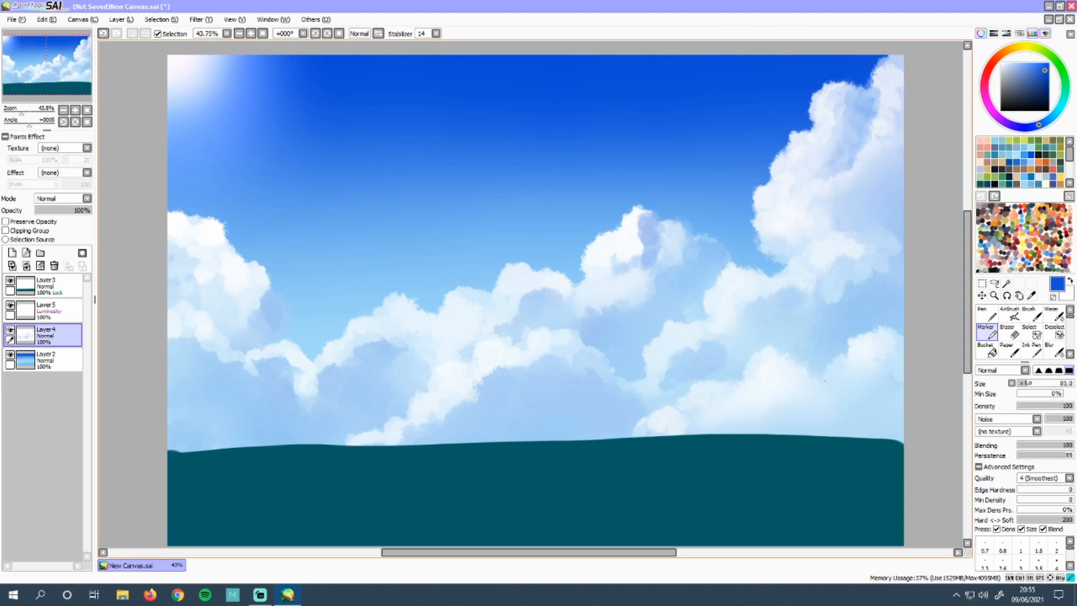
mouse_move(887, 393)
mouse_down()
mouse_move(899, 386)
mouse_move(892, 377)
mouse_up()
key(ctrl+z)
key(ctrl+z)
click(907, 359)
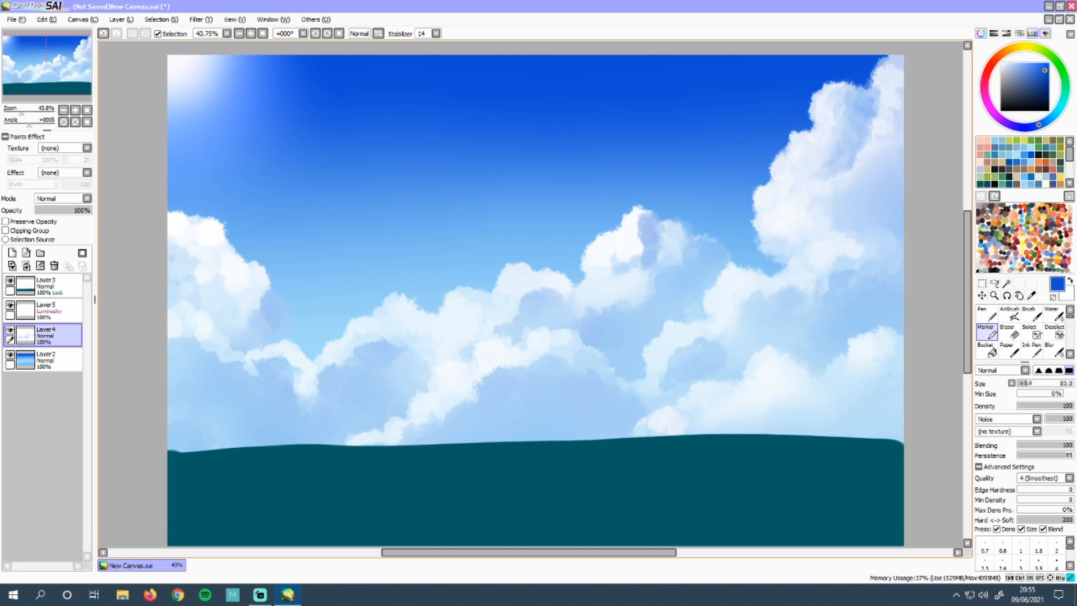
key(ctrl+z)
- Set the Marker to size 215, blending 100 and persistence 27, undoing the test strokes
mouse_move(696, 344)
mouse_down()
mouse_move(746, 356)
mouse_move(694, 354)
mouse_move(697, 369)
mouse_move(709, 368)
mouse_up()
click(1045, 445)
click(1044, 456)
click(1041, 383)
key(ctrl+z)
click(1032, 455)
click(1072, 445)
key(ctrl+z)
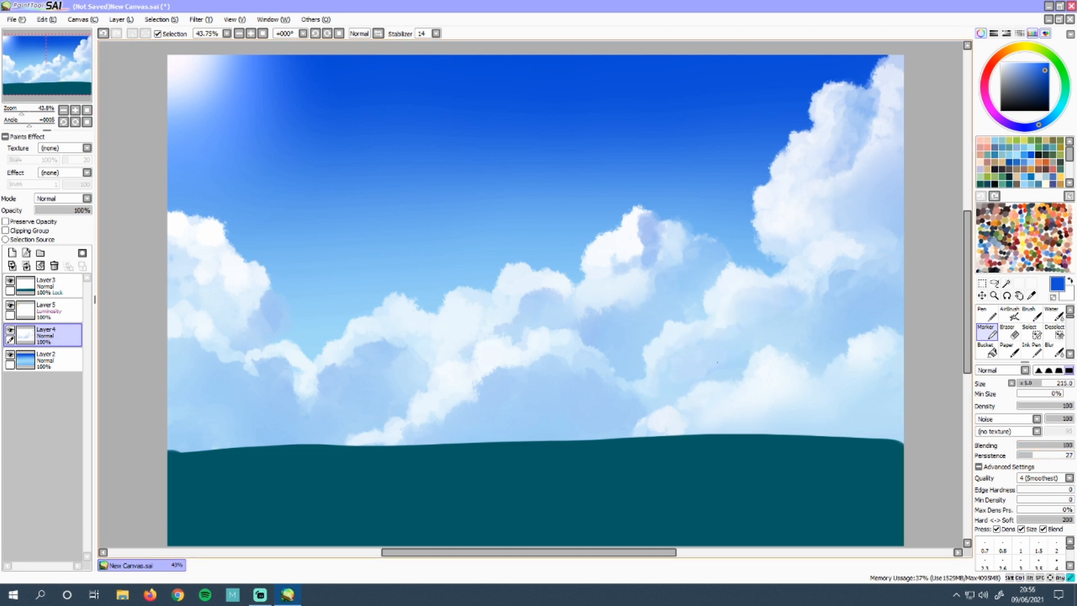
- Soften the lower middle highlight's underside and the blue shadow at the middle cloud's peak with the blending Marker
drag(528, 359, 490, 373)
mouse_move(473, 391)
mouse_down()
mouse_move(503, 393)
mouse_move(522, 361)
mouse_up()
drag(500, 369, 503, 385)
drag(614, 302, 584, 323)
drag(670, 230, 650, 255)
drag(645, 218, 646, 261)
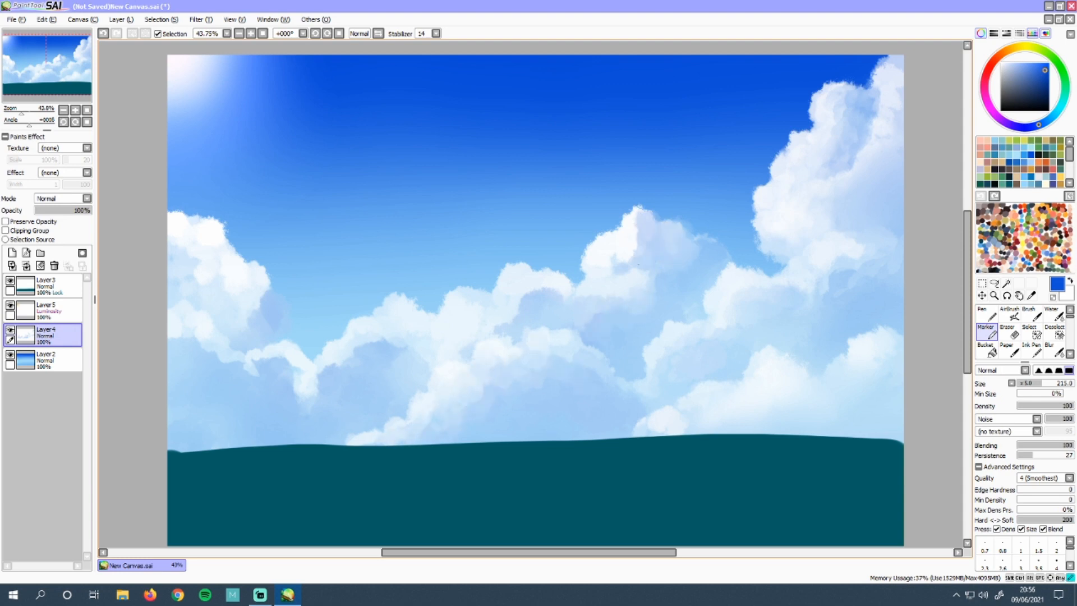
- Smooth the shading inside the middle cloud's second bulge, the low left-centre cloud and the left cloud's base
mouse_move(545, 283)
mouse_down()
mouse_move(525, 300)
mouse_move(551, 302)
mouse_up()
drag(387, 337, 331, 373)
mouse_move(249, 359)
mouse_down()
mouse_move(309, 390)
mouse_move(188, 356)
mouse_up()
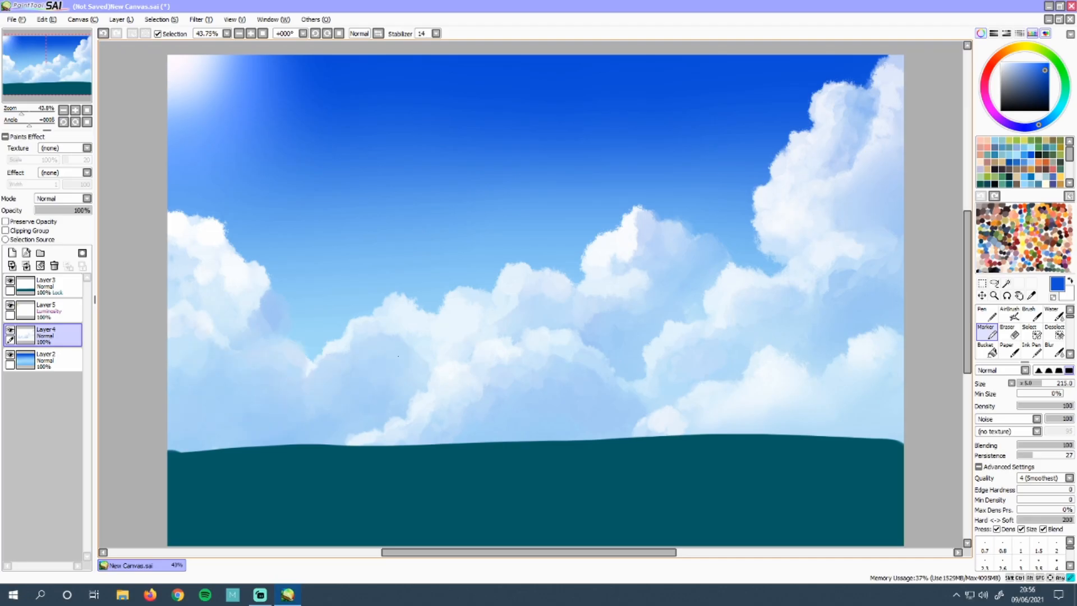
- Smooth the middle cloud's peak shading and brighten its peak, second bulge and the tall right cloud with white Marker strokes at persistence 22
drag(636, 278, 603, 322)
click(1026, 444)
click(1030, 455)
click(1002, 63)
drag(641, 234, 637, 226)
drag(503, 268, 542, 260)
drag(786, 143, 770, 172)
- Paint a low white puff above the hill beneath the left cloud and shade under the low right cloud's crest in blue
drag(239, 366, 299, 353)
mouse_move(173, 446)
mouse_down()
mouse_move(196, 427)
mouse_move(306, 418)
mouse_move(262, 439)
mouse_up()
click(1054, 314)
click(985, 332)
click(1031, 73)
mouse_move(736, 298)
mouse_down()
mouse_move(791, 291)
mouse_move(786, 285)
mouse_up()
- Paint white puffs on the lower middle and right clouds at Marker blending 24, and soften the lower middle ones at blending 100
click(1072, 445)
click(1031, 445)
click(1001, 62)
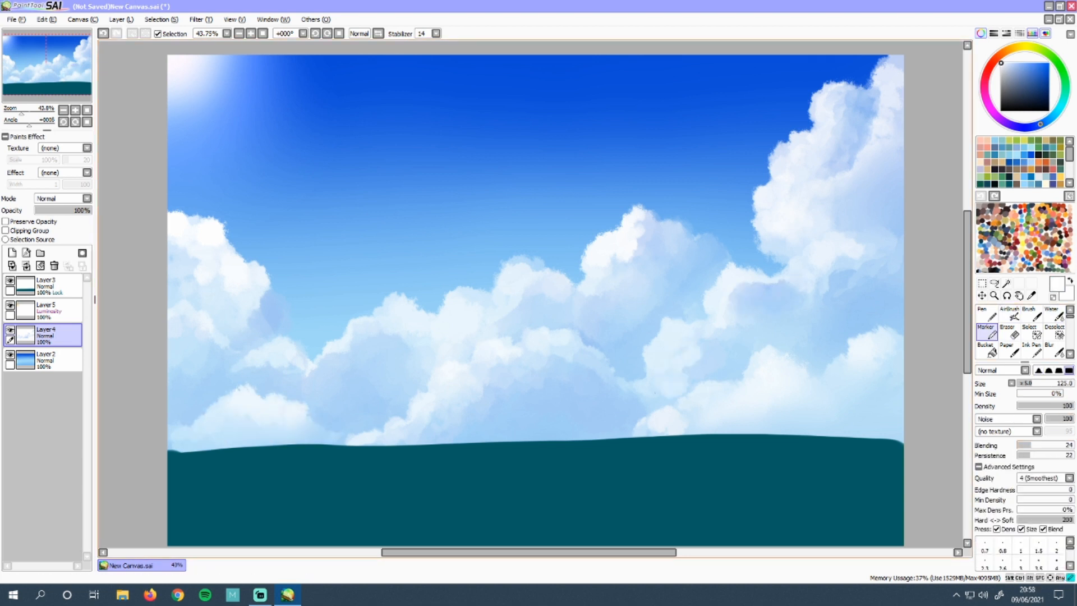
drag(504, 387, 581, 409)
mouse_move(786, 331)
mouse_down()
mouse_move(841, 315)
mouse_move(897, 233)
mouse_up()
click(1072, 445)
drag(530, 395, 476, 412)
mouse_move(524, 418)
mouse_down()
mouse_move(564, 415)
mouse_move(545, 394)
mouse_up()
- Rework the shading inside the tall right cloud with Marker strokes, using a colour sampled from the cloud
click(1054, 315)
click(986, 331)
click(1032, 383)
drag(850, 98, 824, 160)
right_click(833, 208)
drag(847, 197, 785, 247)
- Soften the middle cloud's shading at Marker blending 100 and highlight its second bulge in white at blending 5
click(1071, 445)
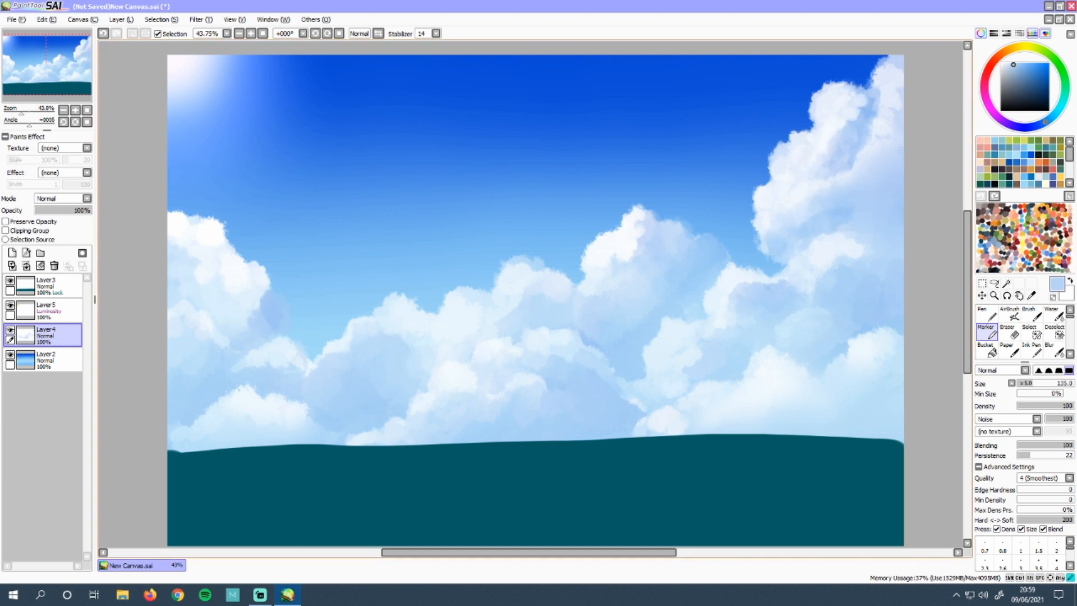
click(1030, 445)
click(1071, 445)
drag(435, 362, 567, 281)
click(1001, 63)
click(1020, 445)
drag(496, 277, 530, 255)
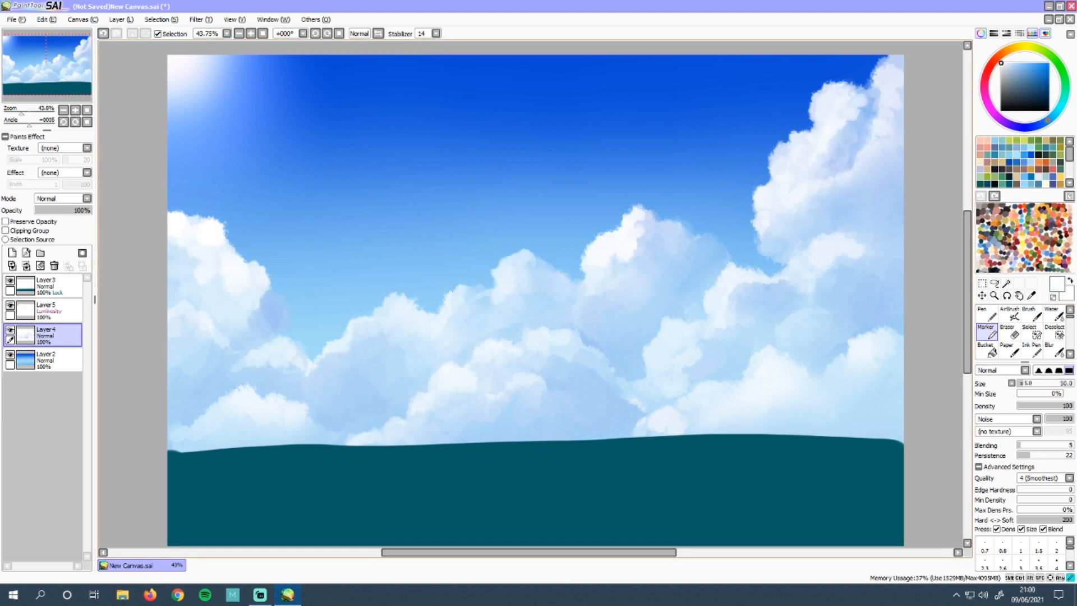
- Add crisp white highlights and small puffs along the edges of the middle, low right, left and tall right clouds
drag(432, 309, 455, 289)
drag(664, 337, 650, 383)
drag(633, 382, 626, 388)
drag(526, 328, 541, 338)
drag(436, 373, 429, 381)
click(496, 340)
drag(275, 337, 259, 345)
click(407, 424)
click(769, 234)
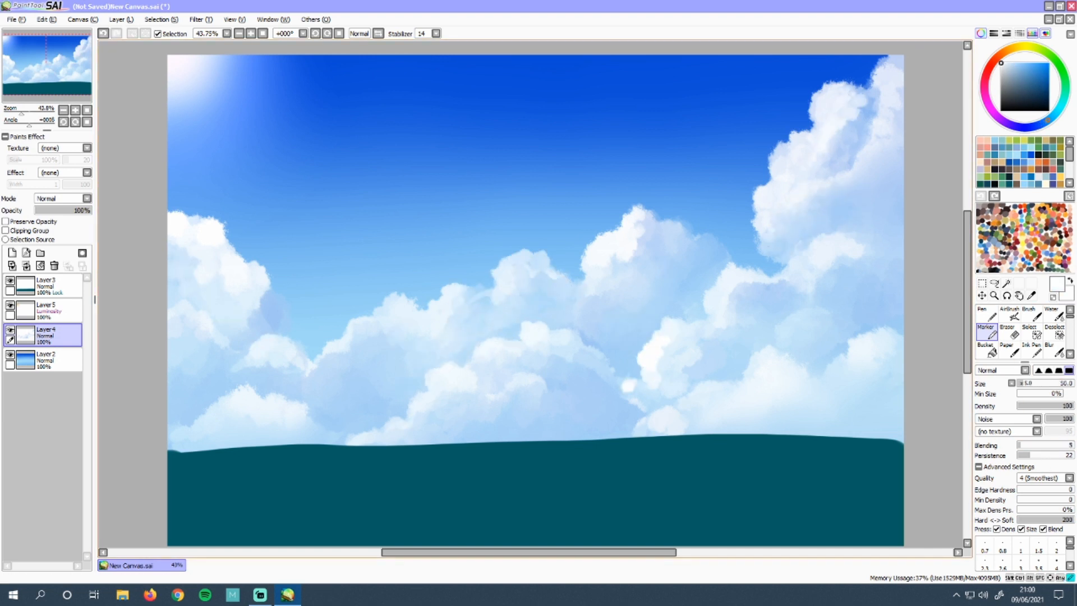
- Set the Marker to blending 0 and persistence 100, undoing the test wisps beside the tall right cloud
click(1071, 444)
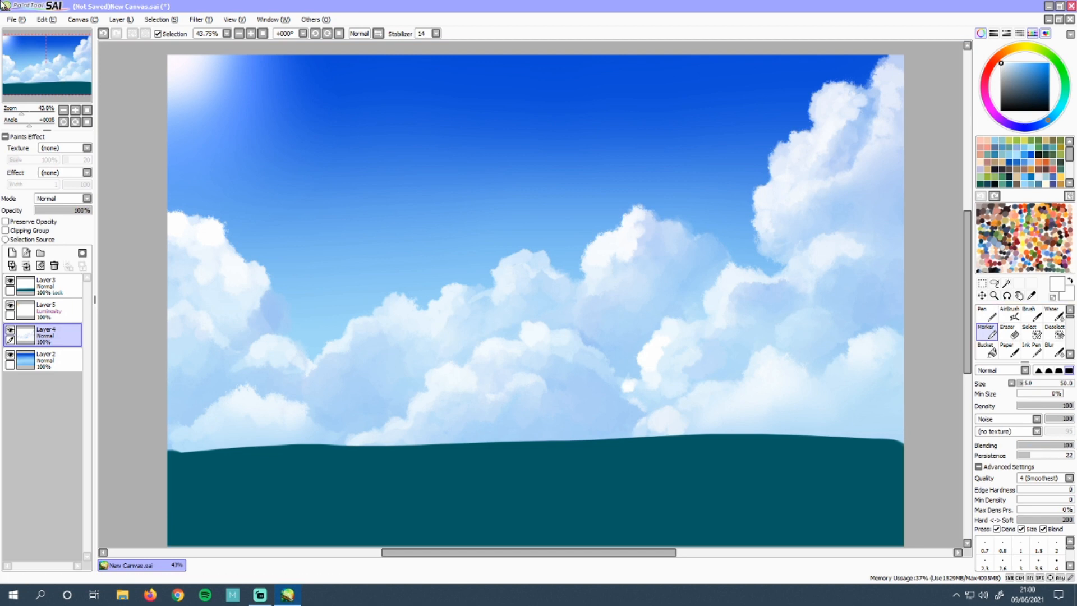
click(1018, 445)
click(1070, 455)
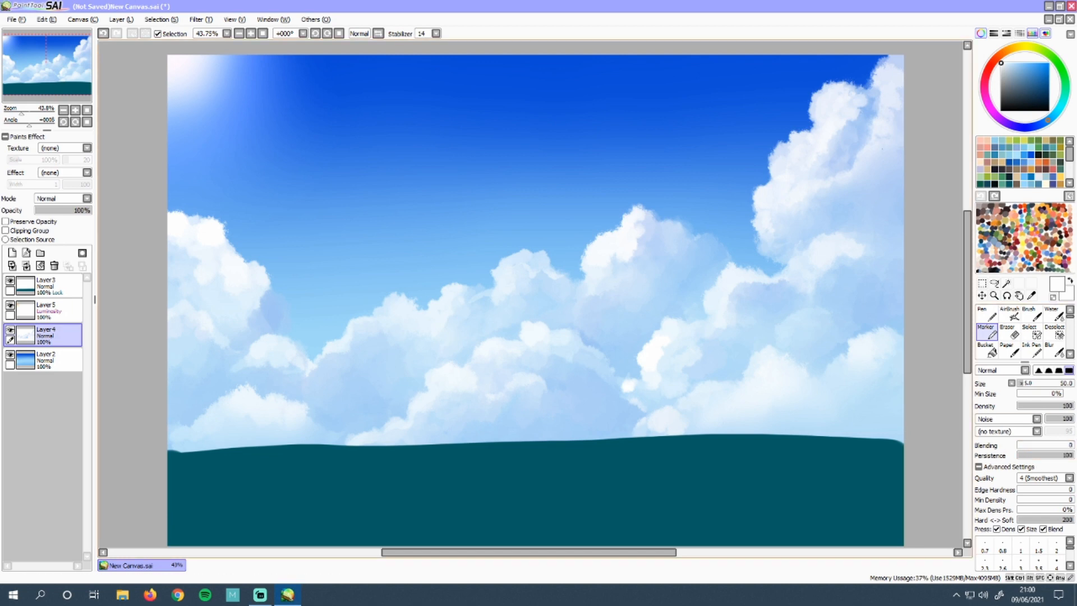
scroll(842, 147, up, 2)
scroll(841, 147, down, 4)
scroll(832, 147, up, 3)
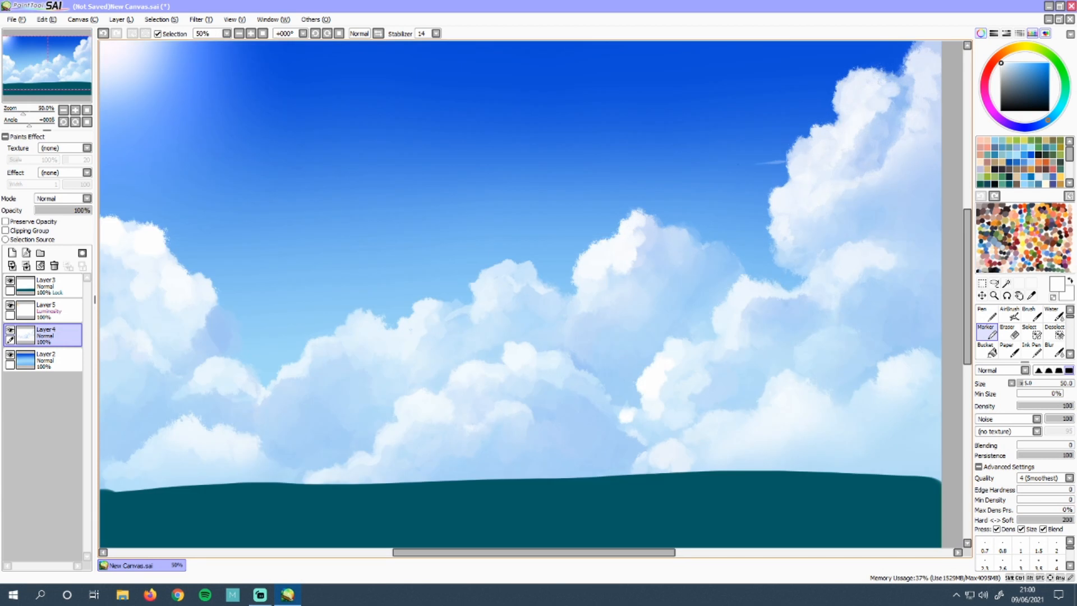
key(ctrl+z)
key(ctrl+z)
- Try merging Layer 4 into a duplicate of the Layer 2 sky with the original hidden, and undo it
click(64, 354)
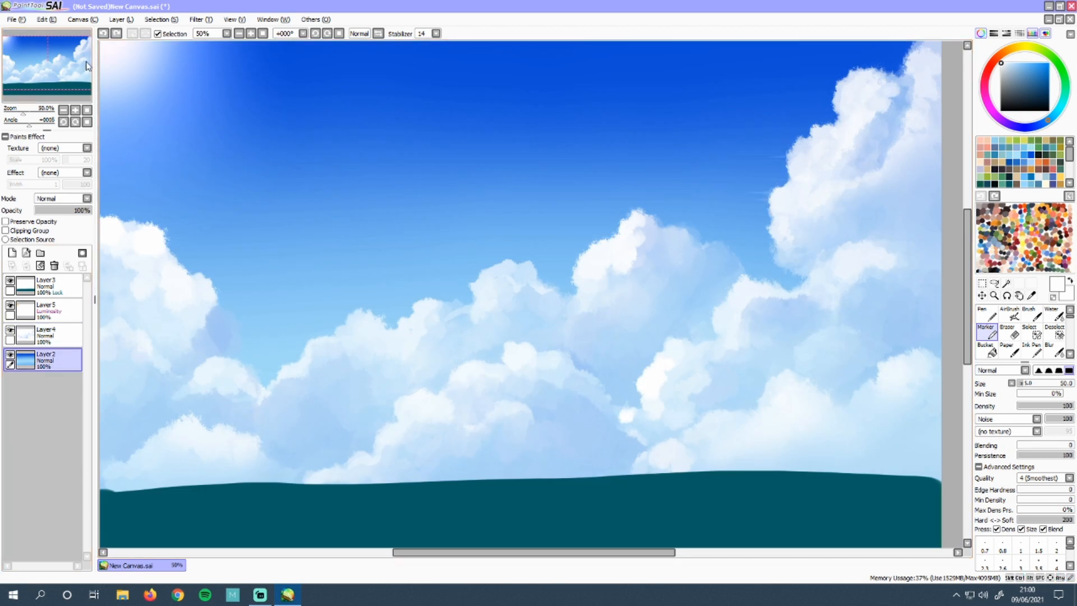
click(120, 19)
click(143, 65)
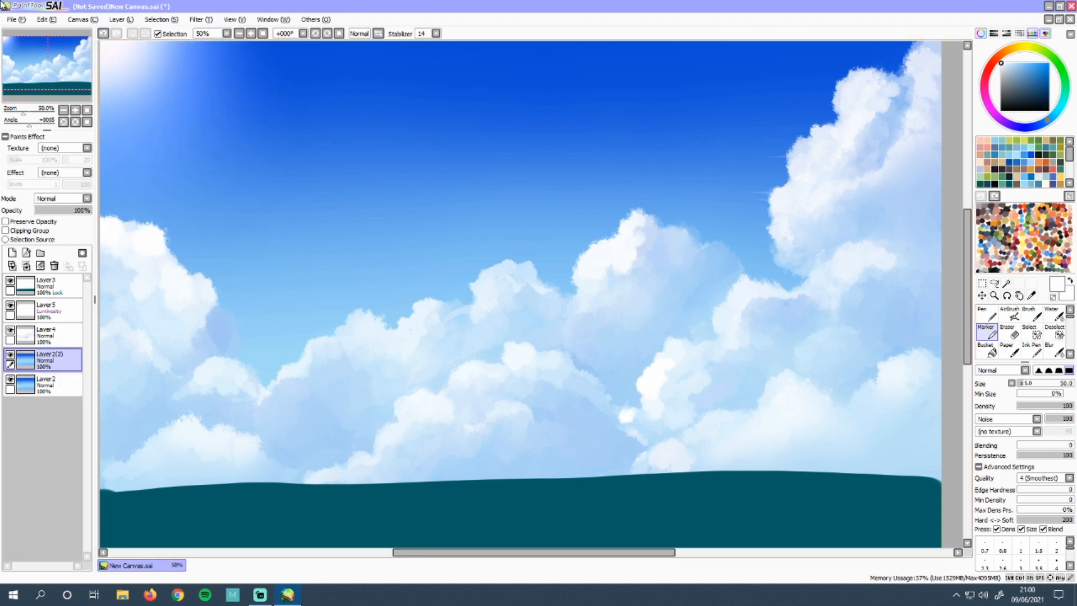
click(21, 383)
click(10, 380)
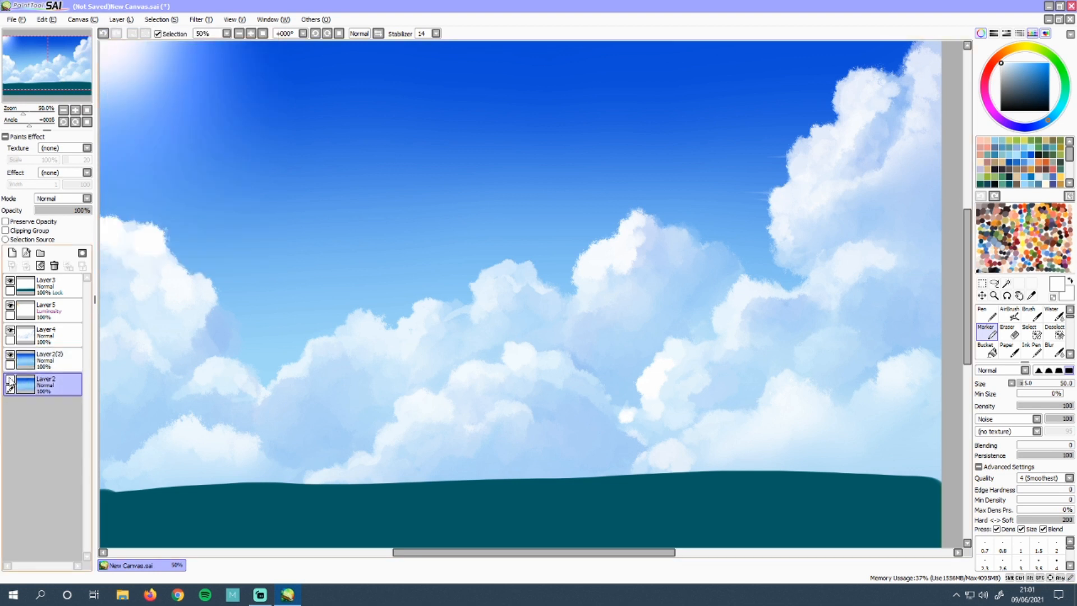
click(43, 336)
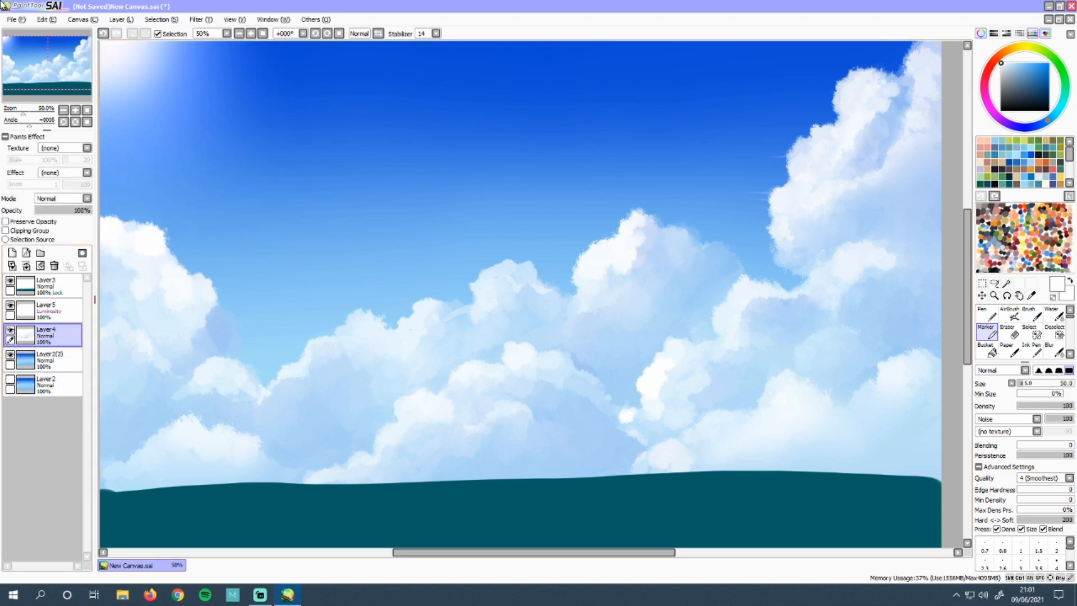
click(26, 268)
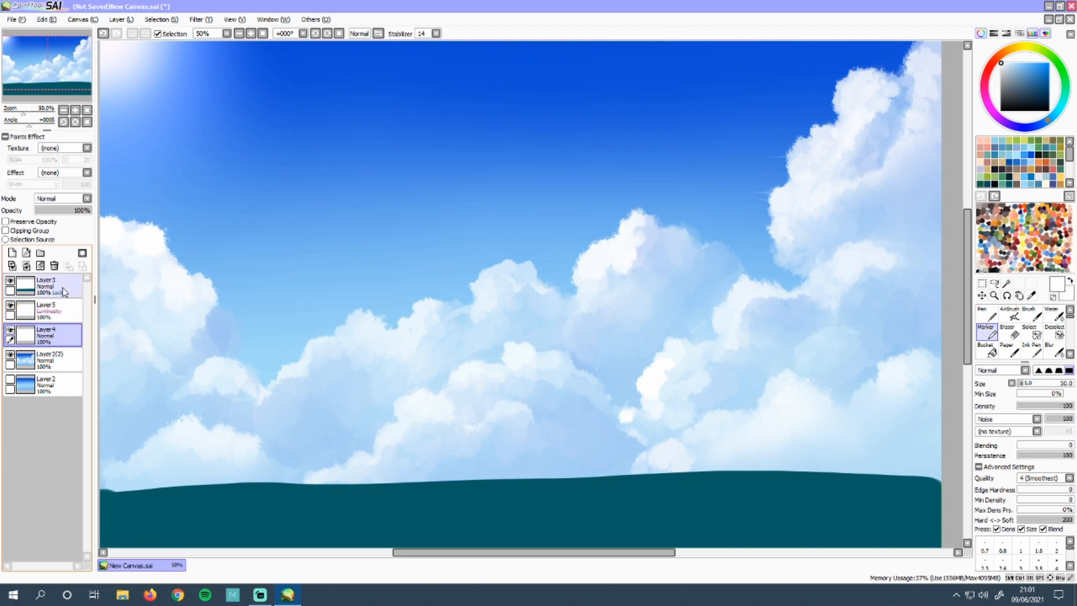
key(ctrl+z)
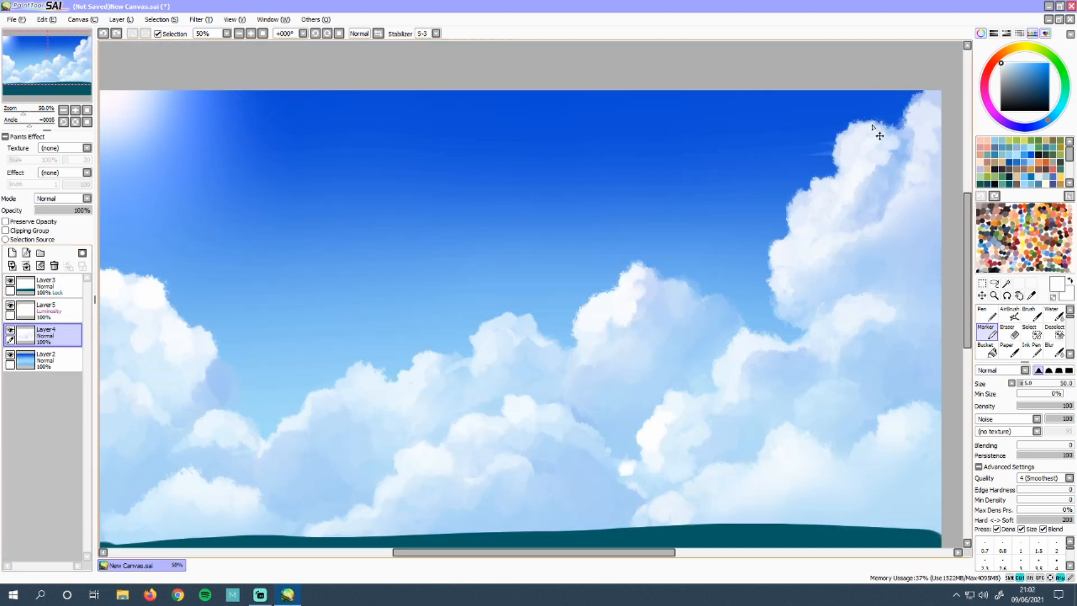
- Draw thin horizontal white wisps off the tall right cloud's edges, undoing the unwanted strokes
drag(873, 128, 886, 133)
key(ctrl+z)
drag(936, 106, 933, 107)
key(ctrl+z)
drag(789, 257, 749, 258)
key(ctrl+z)
drag(794, 291, 769, 290)
key(ctrl+z)
- Add thin horizontal wisps across the low right cloud and around the middle cloud's peak, undoing the unwanted strokes
mouse_move(885, 391)
mouse_down()
mouse_move(855, 391)
mouse_move(897, 413)
mouse_move(922, 403)
mouse_up()
key(ctrl+z)
key(ctrl+z)
key(ctrl+z)
drag(662, 278, 698, 275)
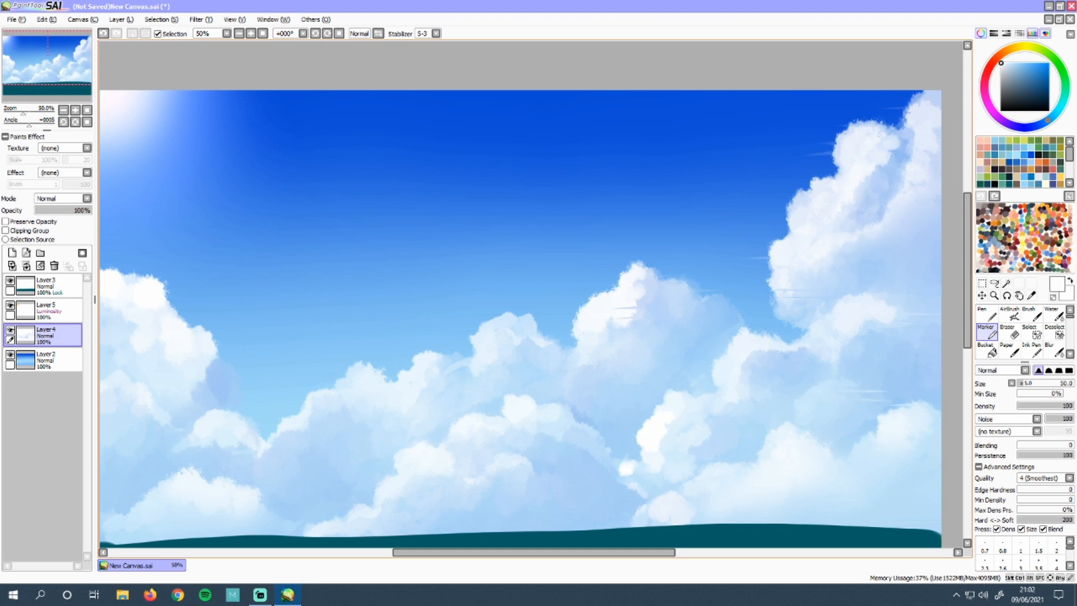
key(ctrl+z)
drag(615, 318, 641, 317)
- Draw thin horizontal wisps along the left cloud's edge, undoing the unwanted strokes
drag(444, 555, 424, 555)
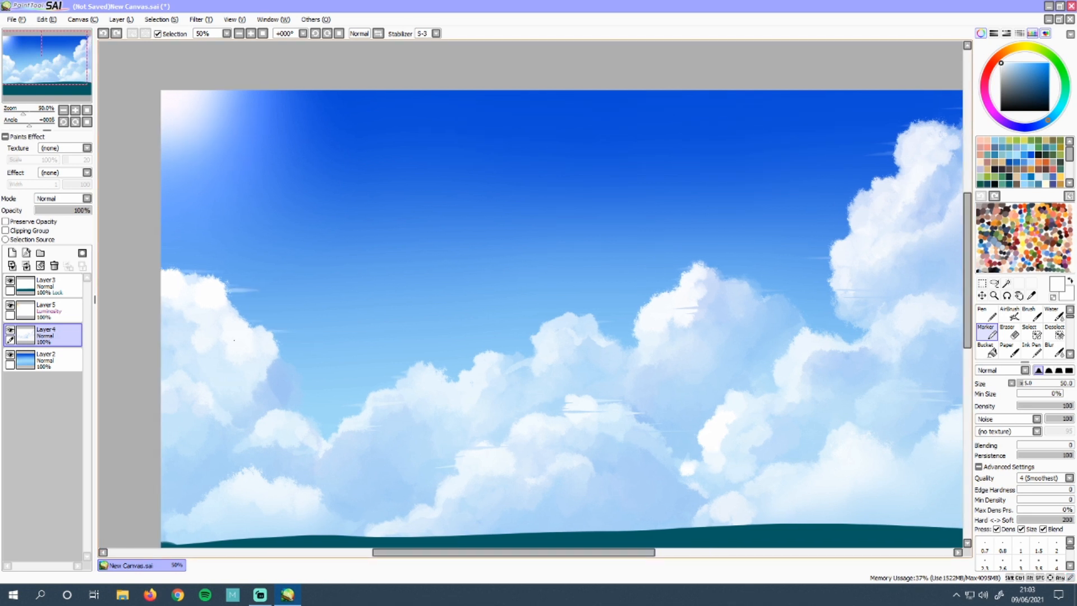
key(ctrl+z)
mouse_move(268, 383)
mouse_down()
mouse_move(234, 386)
mouse_move(246, 378)
mouse_up()
key(ctrl+z)
key(ctrl+z)
key(ctrl+y)
key(ctrl+z)
- Draw a long thin white wisp off the tall right cloud's sky-facing edge and another across its body
drag(850, 226, 796, 226)
drag(893, 267, 935, 268)
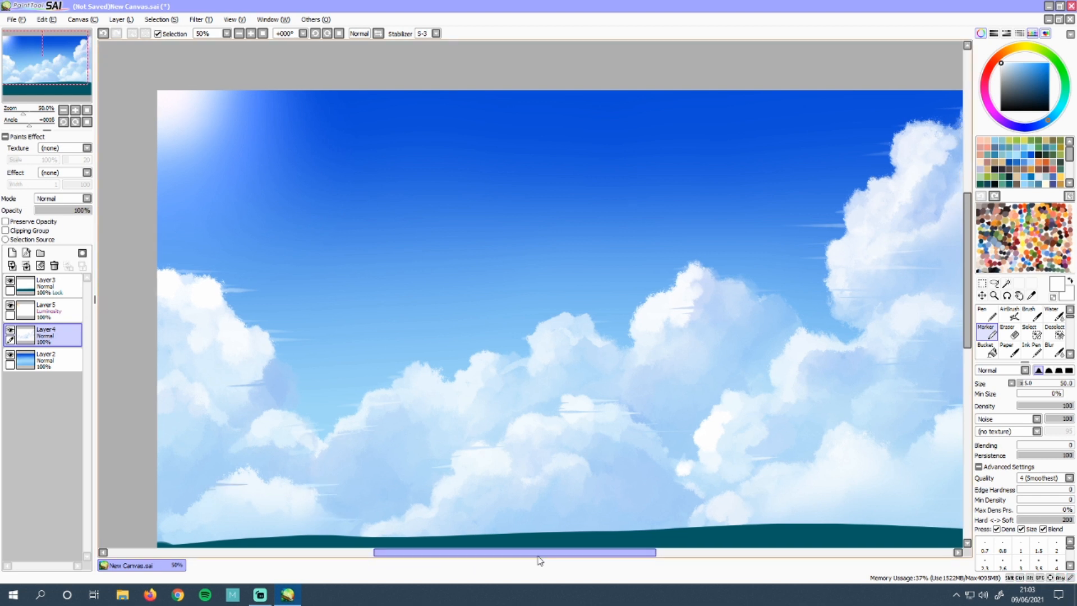
mouse_move(541, 554)
mouse_down()
mouse_move(583, 562)
mouse_move(423, 561)
mouse_up()
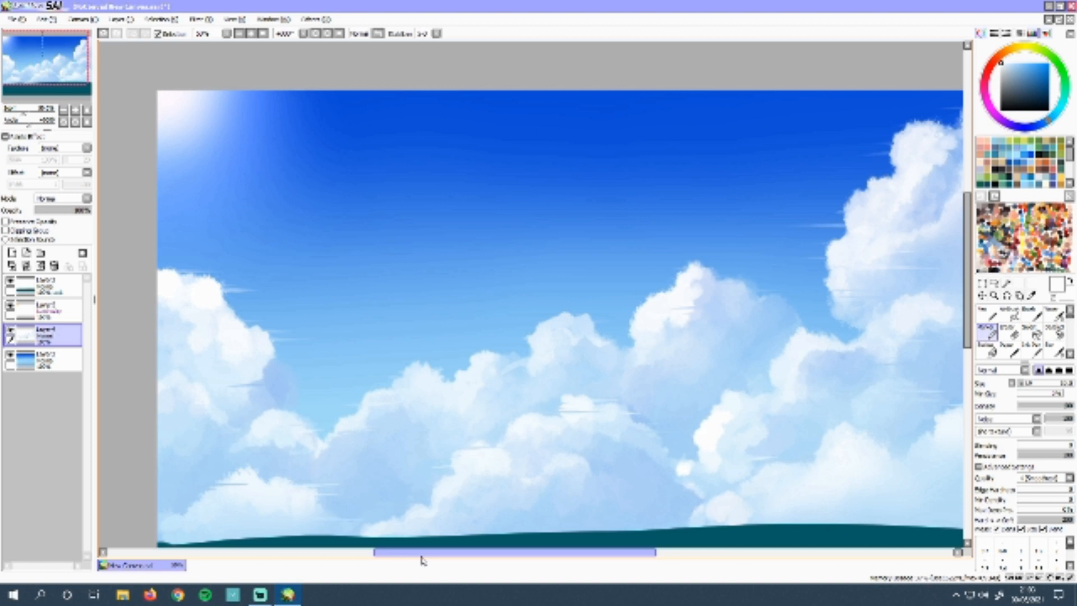